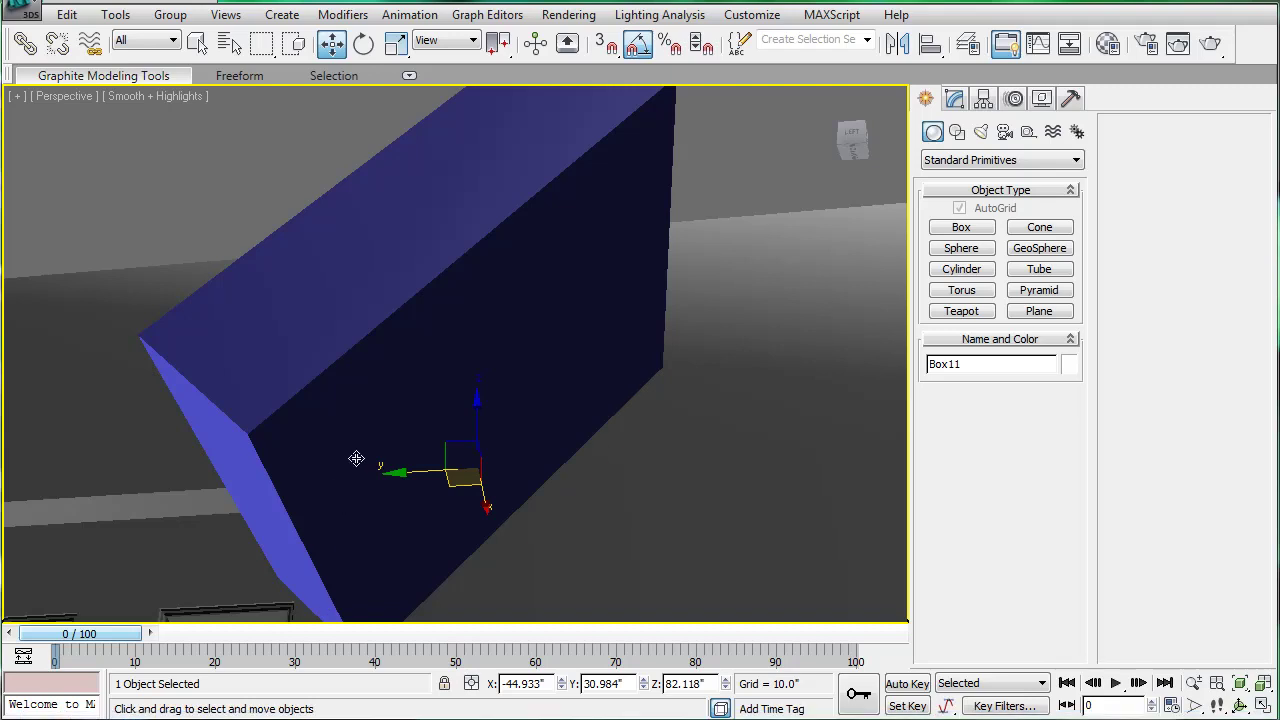
# Display edged faces and position the angled cutting box across the end of the door's top trim.
pyautogui.keyDown('alt'); pyautogui.moveTo(468, 335); pyautogui.dragTo(532, 477, button='middle'); pyautogui.keyUp('alt')
pyautogui.press('F4')
pyautogui.moveTo(527, 510); pyautogui.dragTo(622, 614)
pyautogui.keyDown('alt'); pyautogui.moveTo(622, 612); pyautogui.dragTo(629, 366, button='middle'); pyautogui.keyUp('alt')
# Subtract the cutting box from the door's top trim with ProBoolean to cut its mitred end.
pyautogui.click(629, 366)
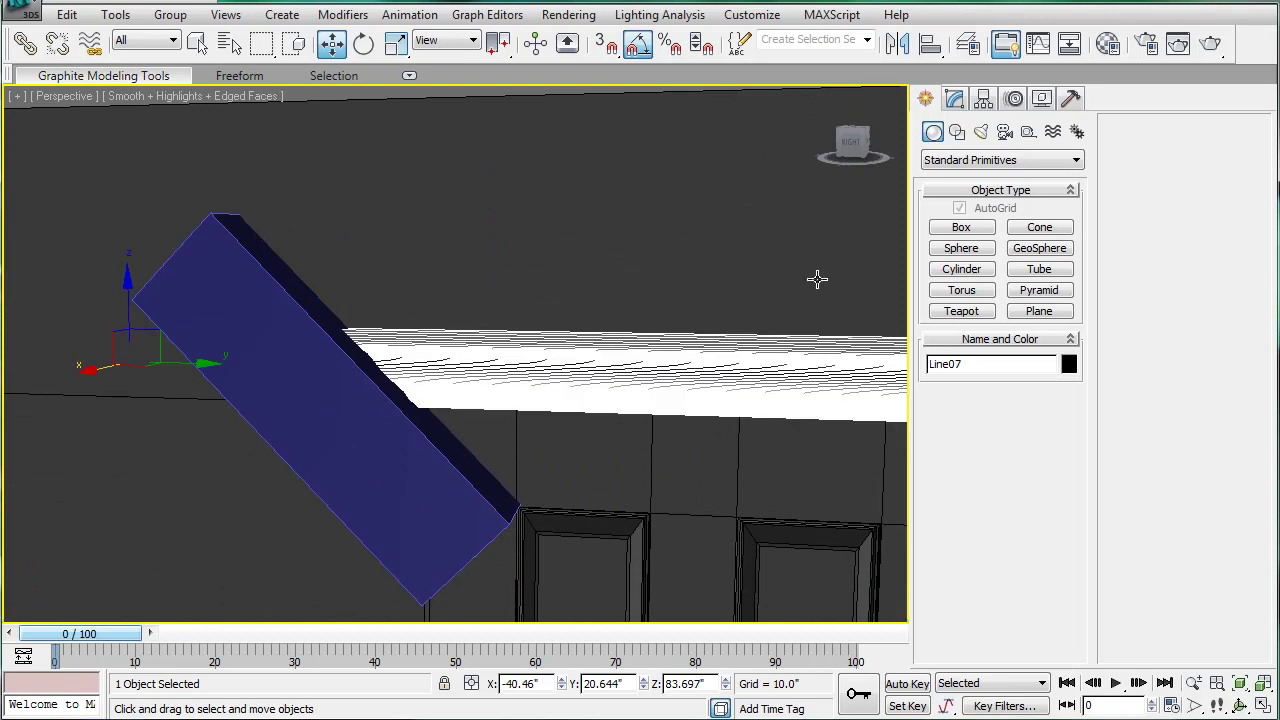
pyautogui.click(958, 165)
pyautogui.click(960, 202)
pyautogui.click(961, 290)
pyautogui.click(998, 439)
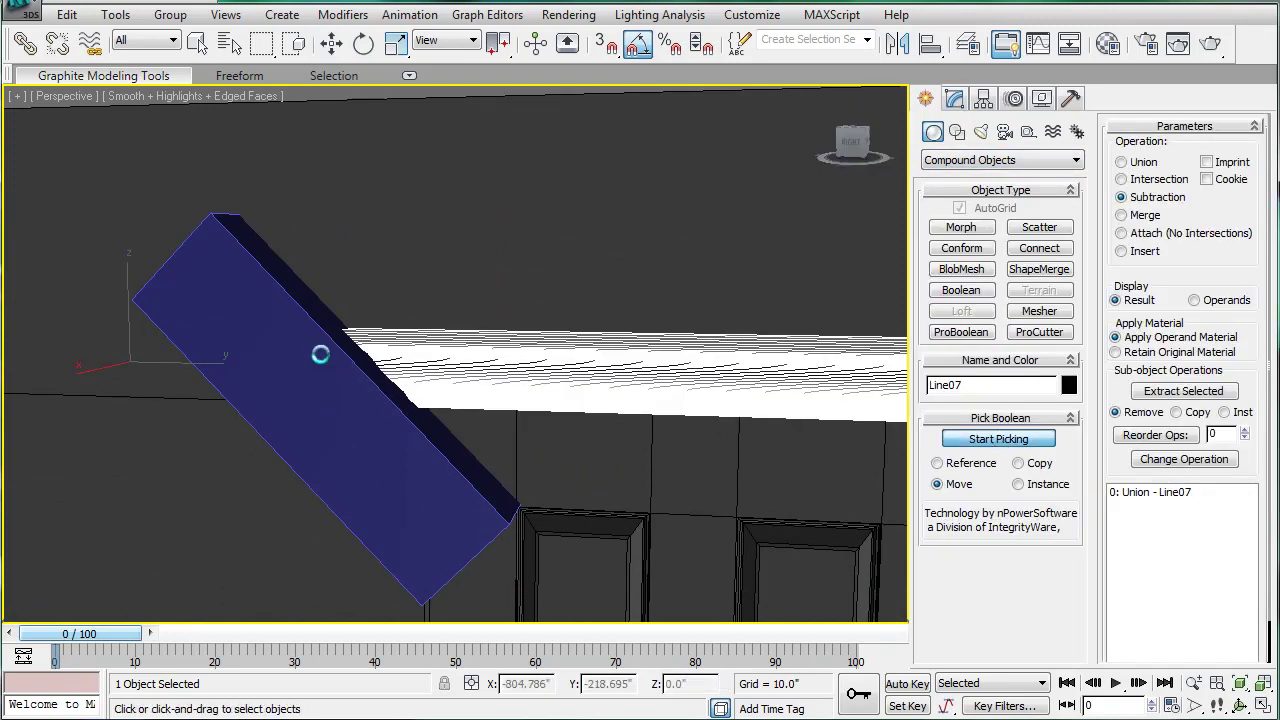
pyautogui.click(960, 449)
pyautogui.moveTo(553, 295); pyautogui.dragTo(550, 294, button='middle')
# Save the scene and convert the mitred top trim to an editable poly.
pyautogui.hotkey('ctrl', 's')
pyautogui.moveTo(748, 158); pyautogui.dragTo(706, 157, button='middle')
pyautogui.scroll(-3, 708, 162)
pyautogui.rightClick(714, 177)
pyautogui.click(840, 342)
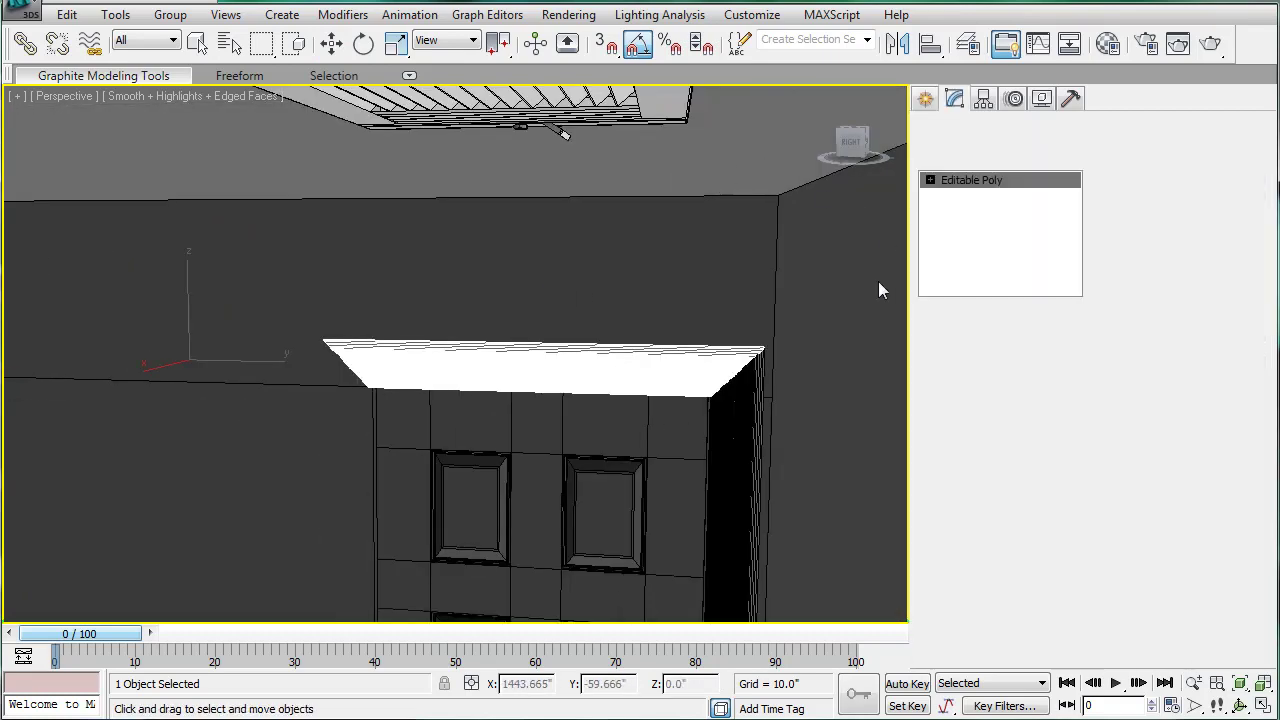
pyautogui.click(712, 406)
pyautogui.click(683, 378)
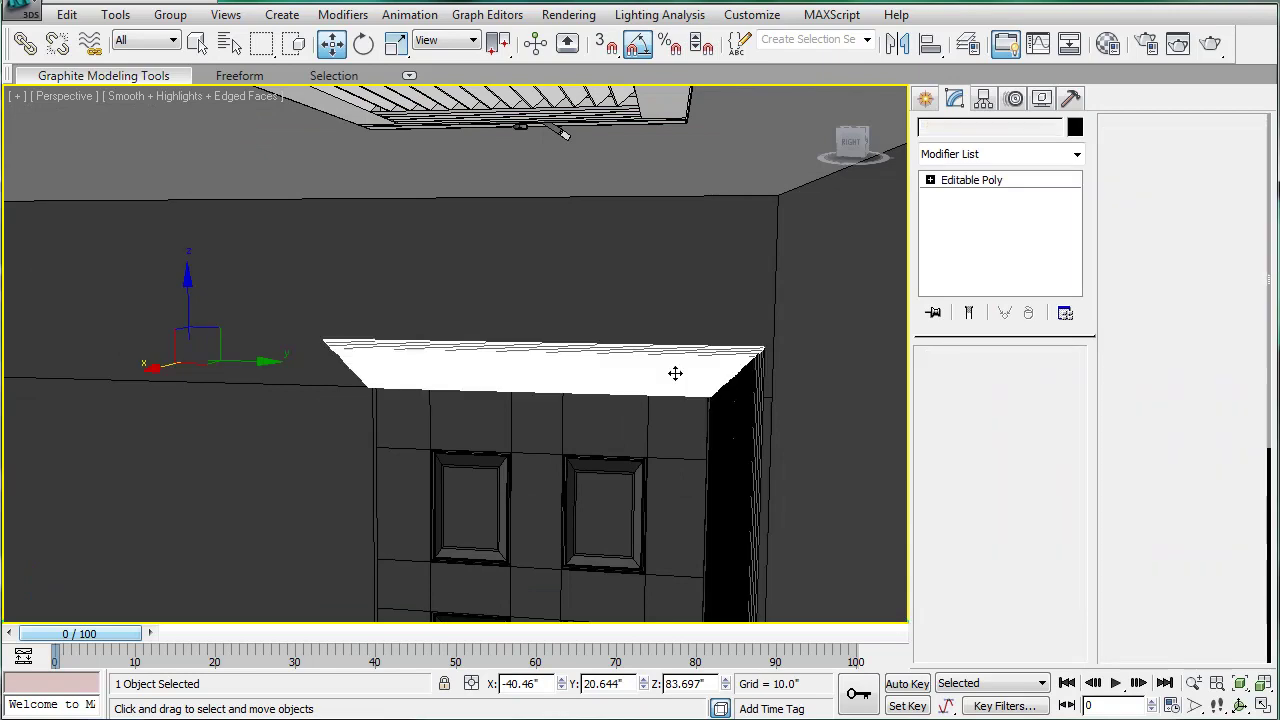
# Clone the door's existing vertical side trim along Y to the opposite side of the door, at about Y 26.8".
pyautogui.keyDown('alt'); pyautogui.moveTo(674, 371); pyautogui.dragTo(771, 403, button='middle'); pyautogui.keyUp('alt')
pyautogui.click(784, 404)
pyautogui.scroll(-5, 745, 432)
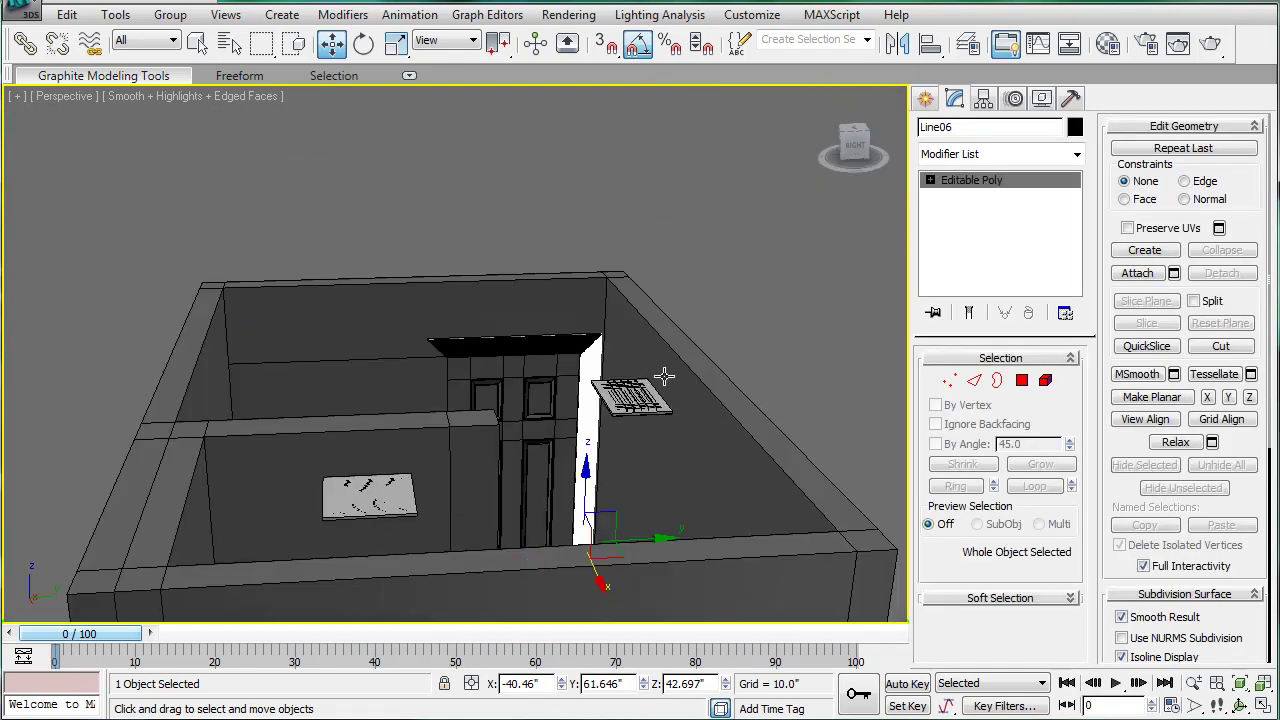
pyautogui.scroll(3, 672, 413)
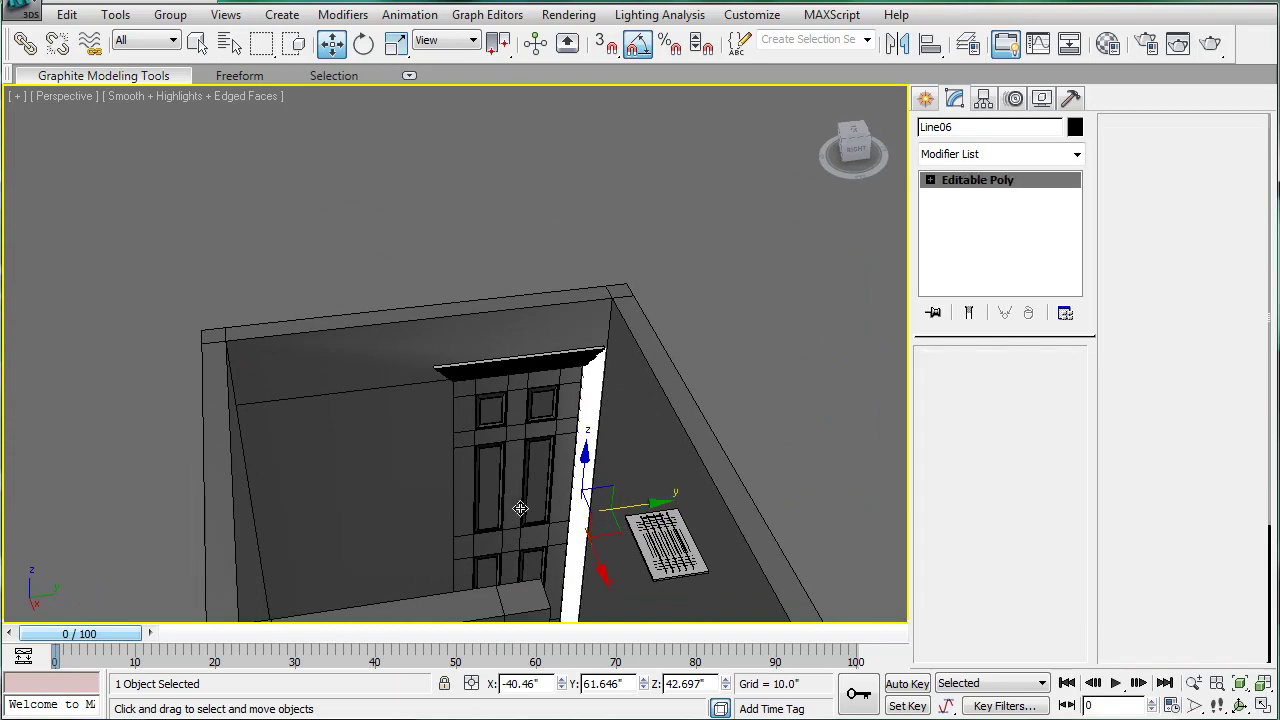
pyautogui.keyDown('shift'); pyautogui.moveTo(641, 502); pyautogui.dragTo(603, 487); pyautogui.keyUp('shift')
pyautogui.click(643, 446)
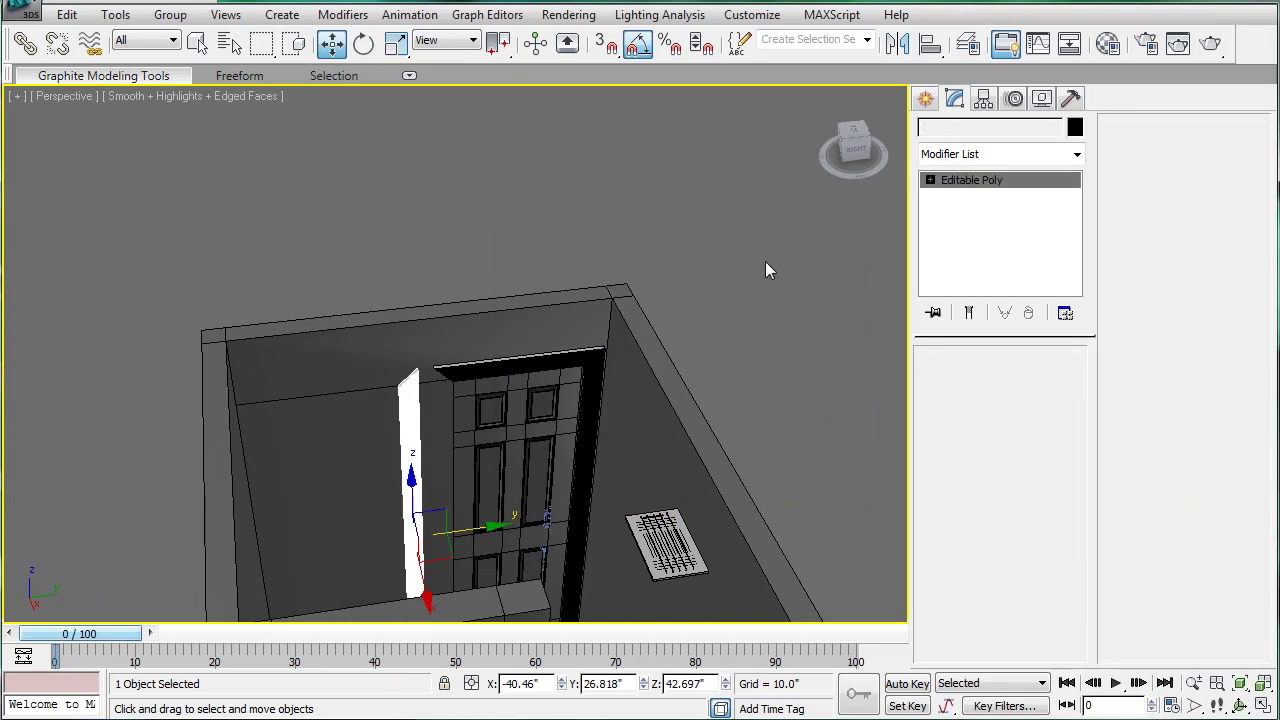
# Mirror the copied side trim about the Y axis with No Clone.
pyautogui.click(897, 44)
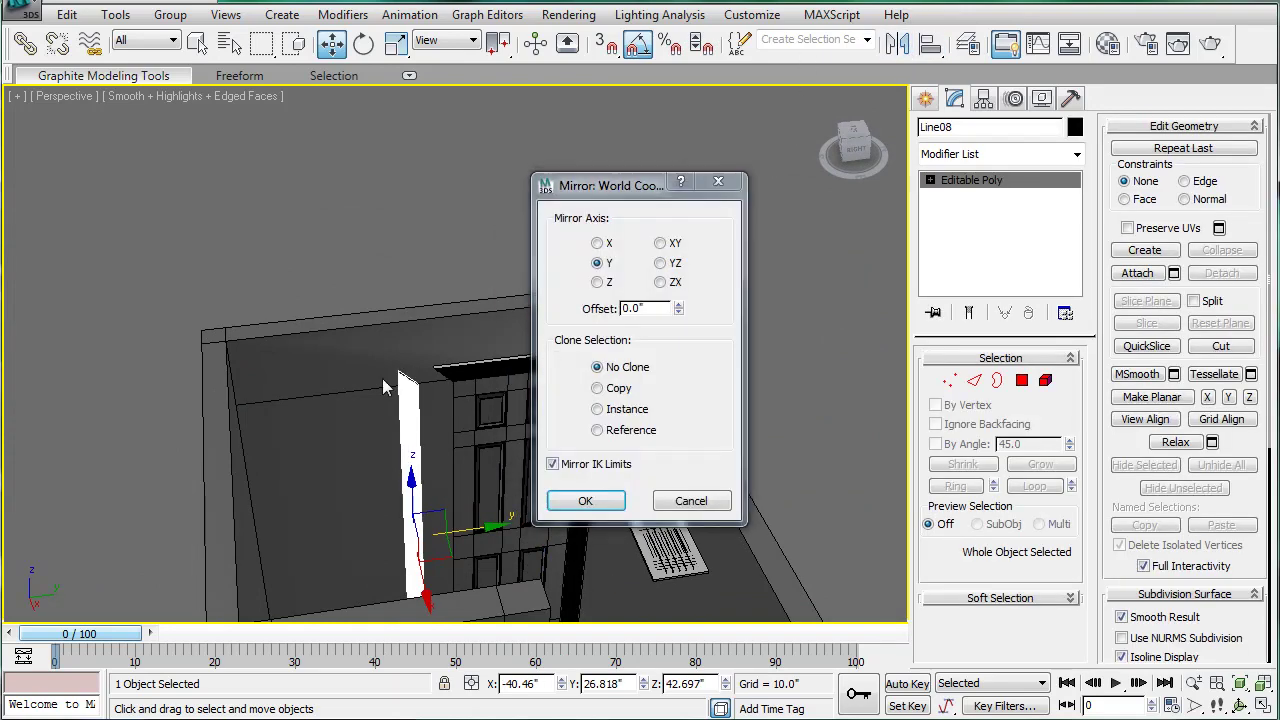
pyautogui.click(597, 244)
pyautogui.click(598, 283)
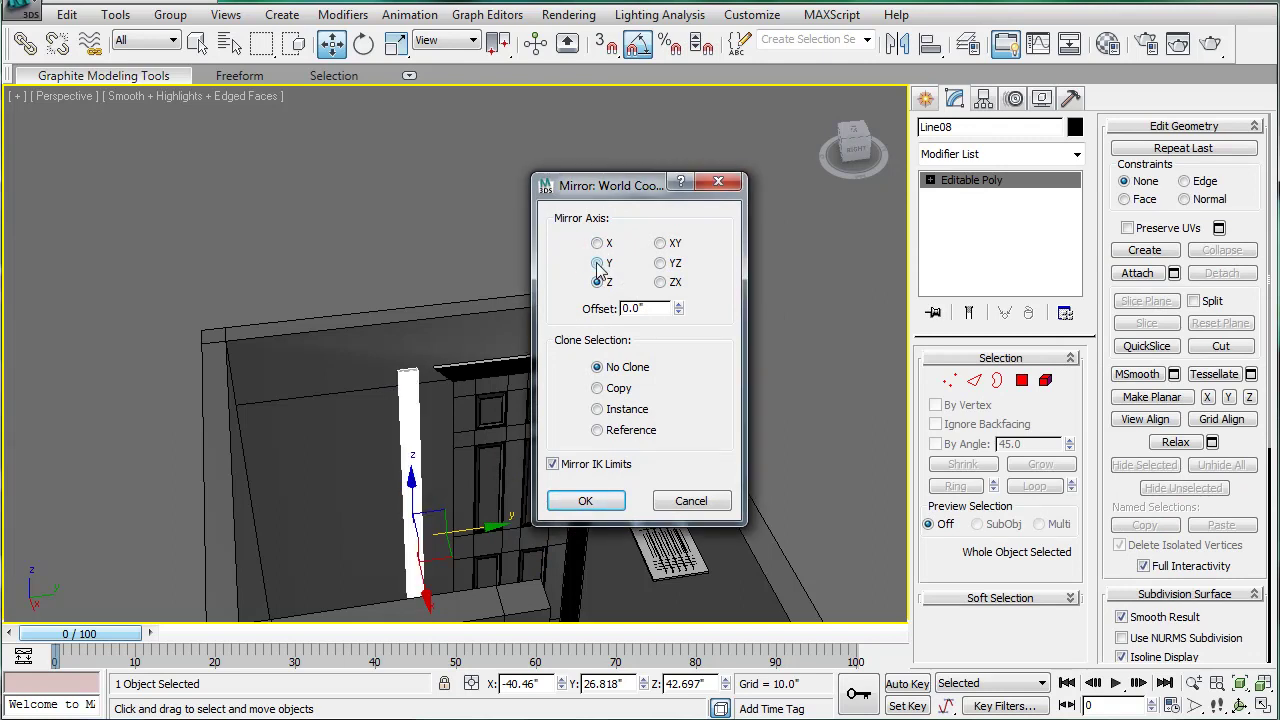
pyautogui.click(585, 501)
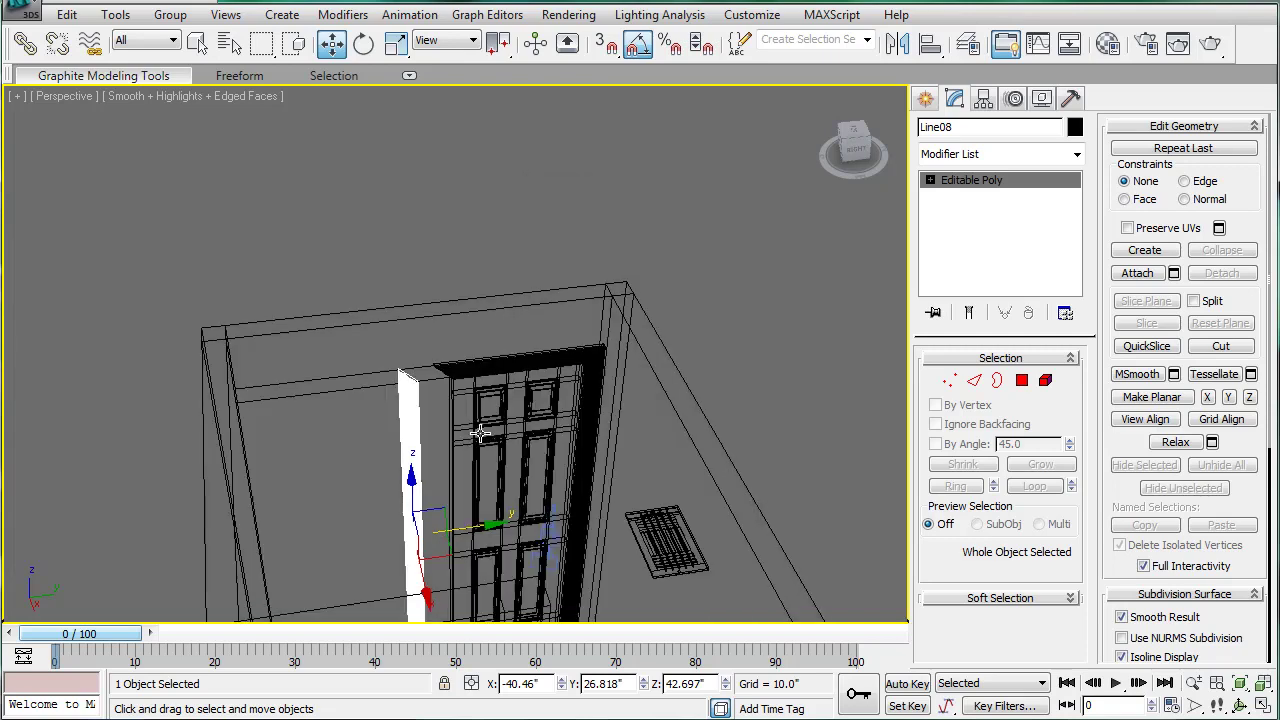
# Shift the mirrored side trim along Y towards the door's edge, to about Y 33.2".
pyautogui.press('F3')
pyautogui.scroll(8, 466, 405)
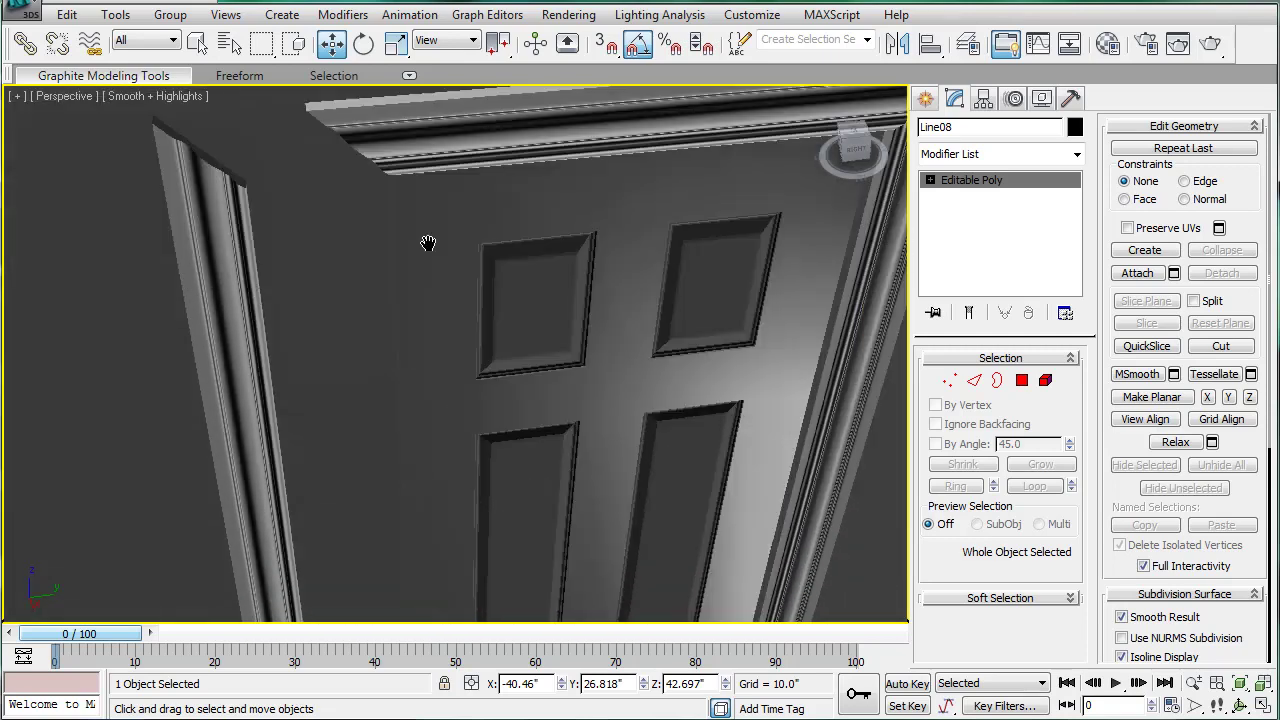
pyautogui.moveTo(380, 585); pyautogui.dragTo(452, 588)
# In the Left view, lower the mirrored side trim to about Z 42.68" at its mitred joint with the top trim.
pyautogui.press('l')
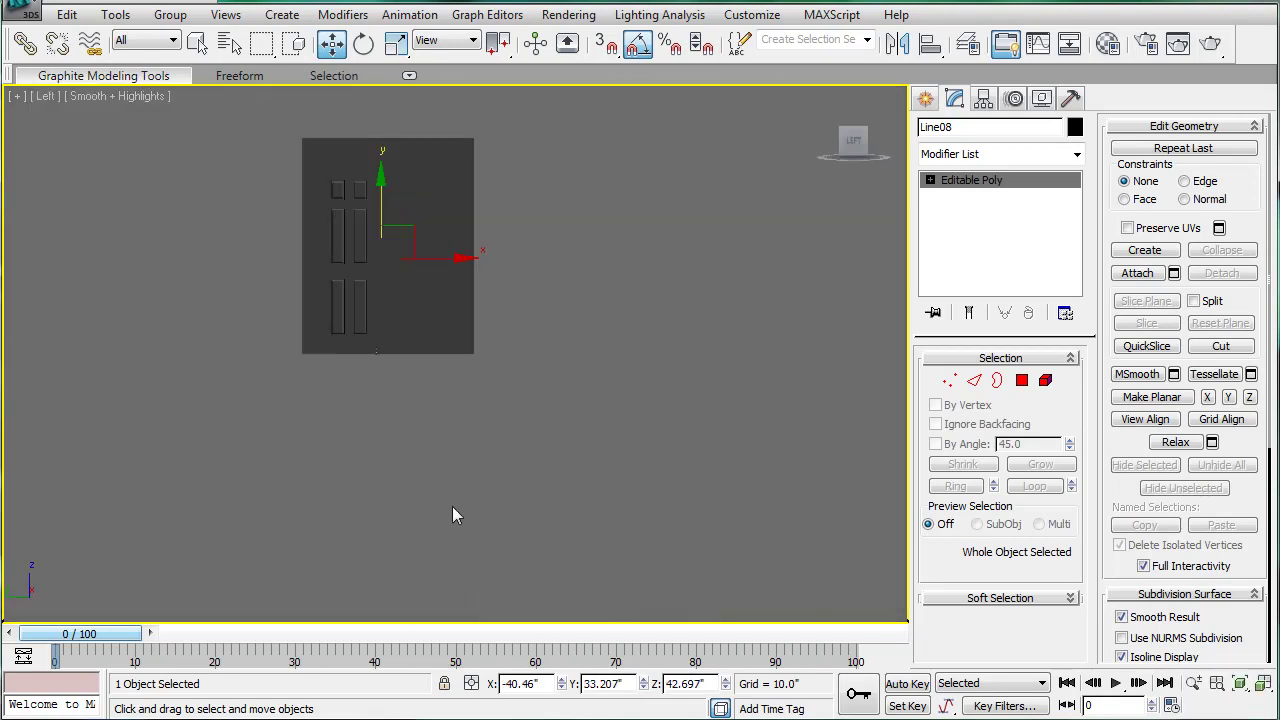
pyautogui.moveTo(373, 347); pyautogui.dragTo(377, 333, button='middle')
pyautogui.scroll(8, 434, 323)
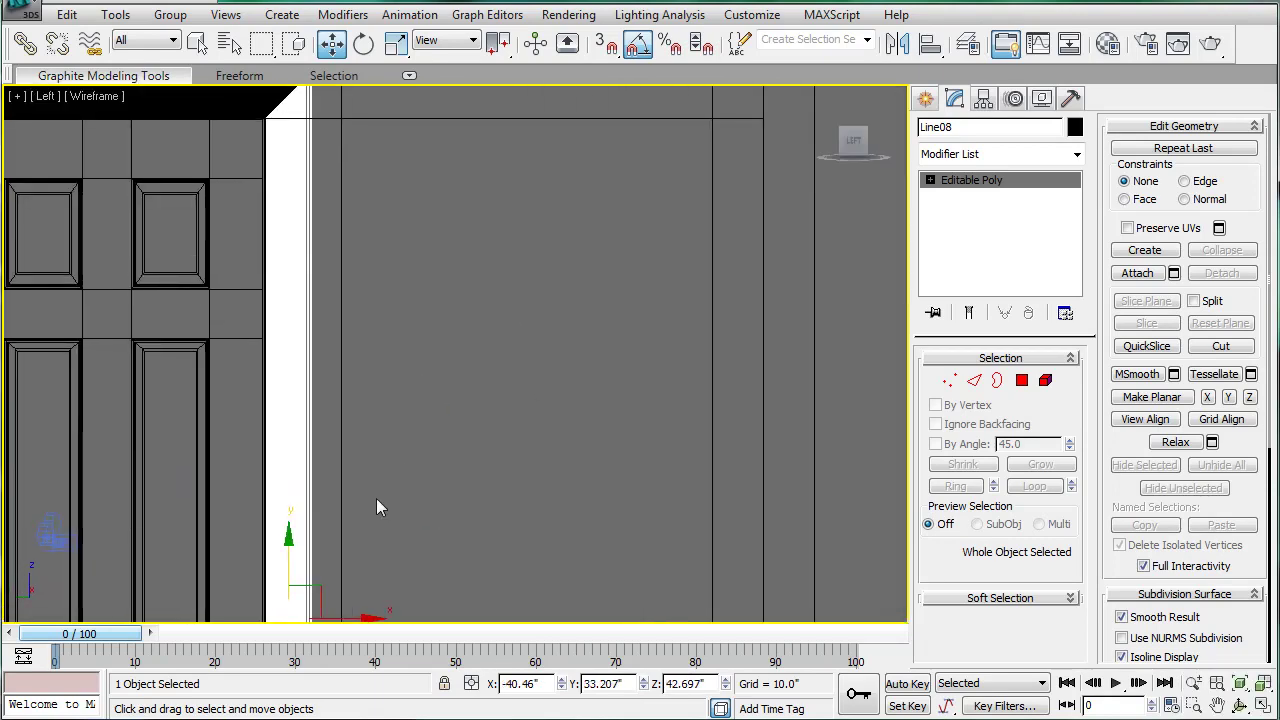
pyautogui.scroll(10, 338, 190)
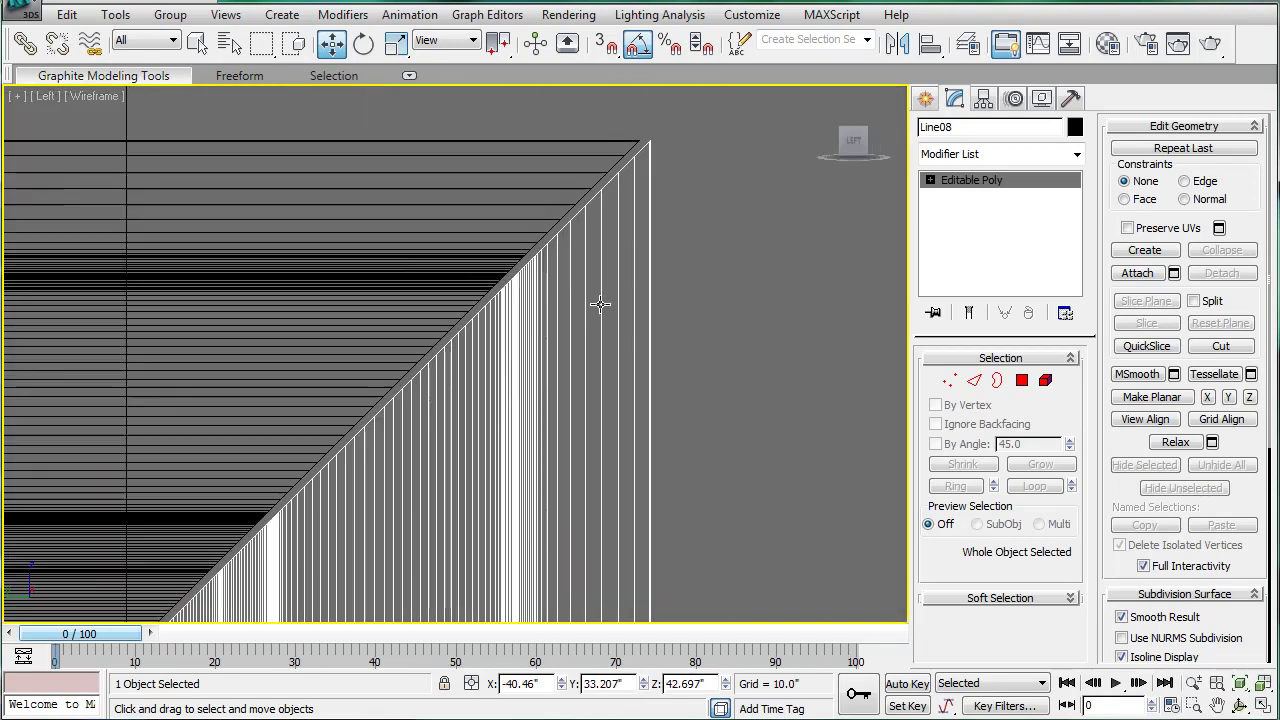
pyautogui.moveTo(531, 284); pyautogui.dragTo(529, 296)
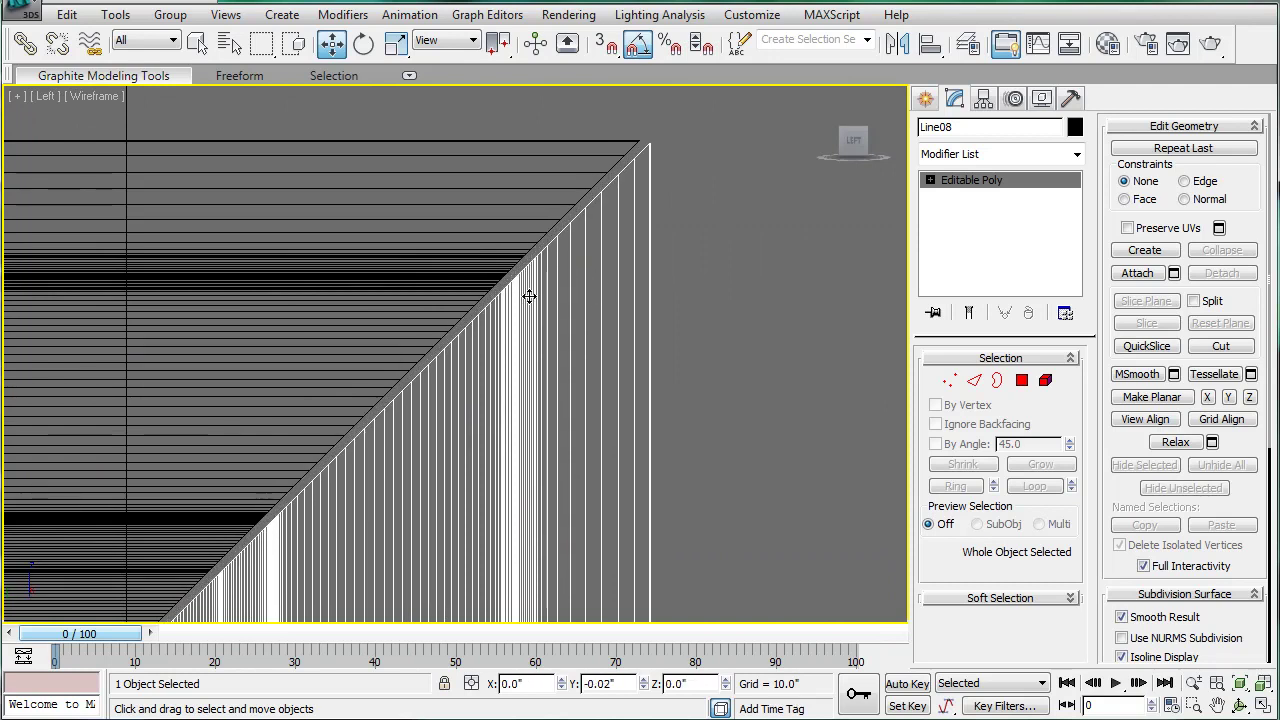
# Fine-tune the mirrored side trim horizontally against the top trim's mitre, to about Y 33.28".
pyautogui.scroll(-10, 529, 296)
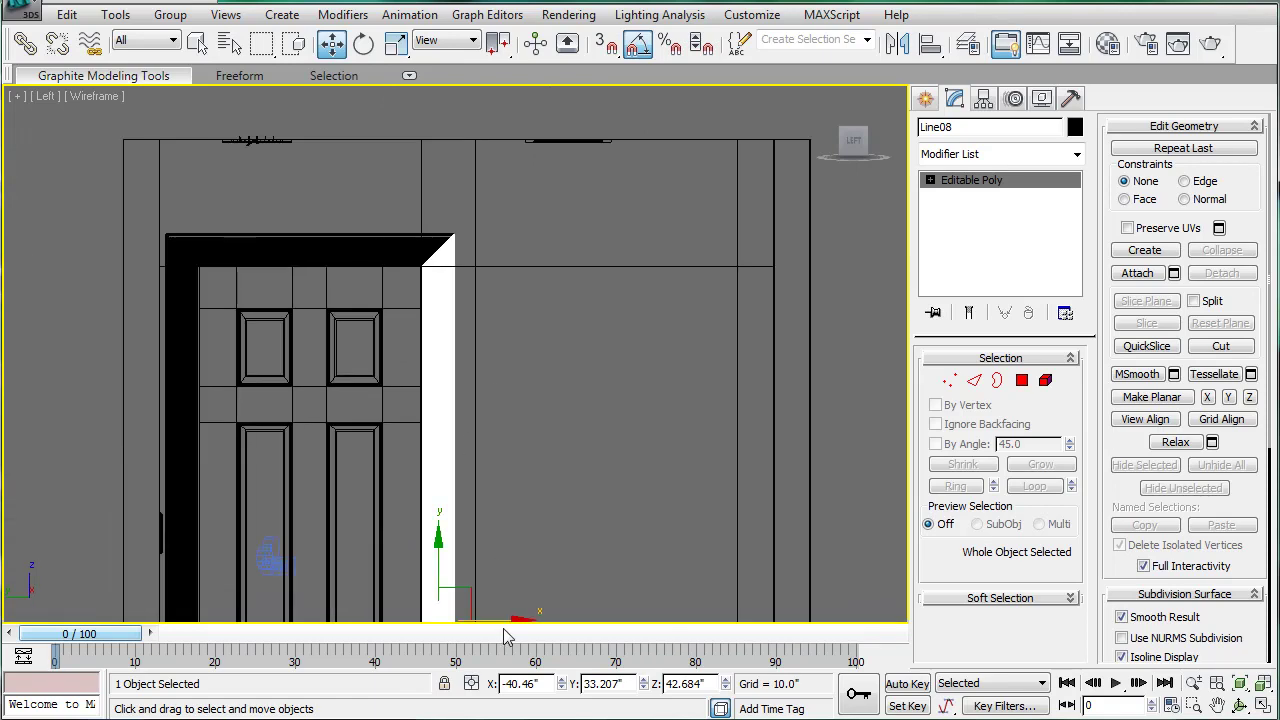
pyautogui.moveTo(501, 617); pyautogui.dragTo(499, 614)
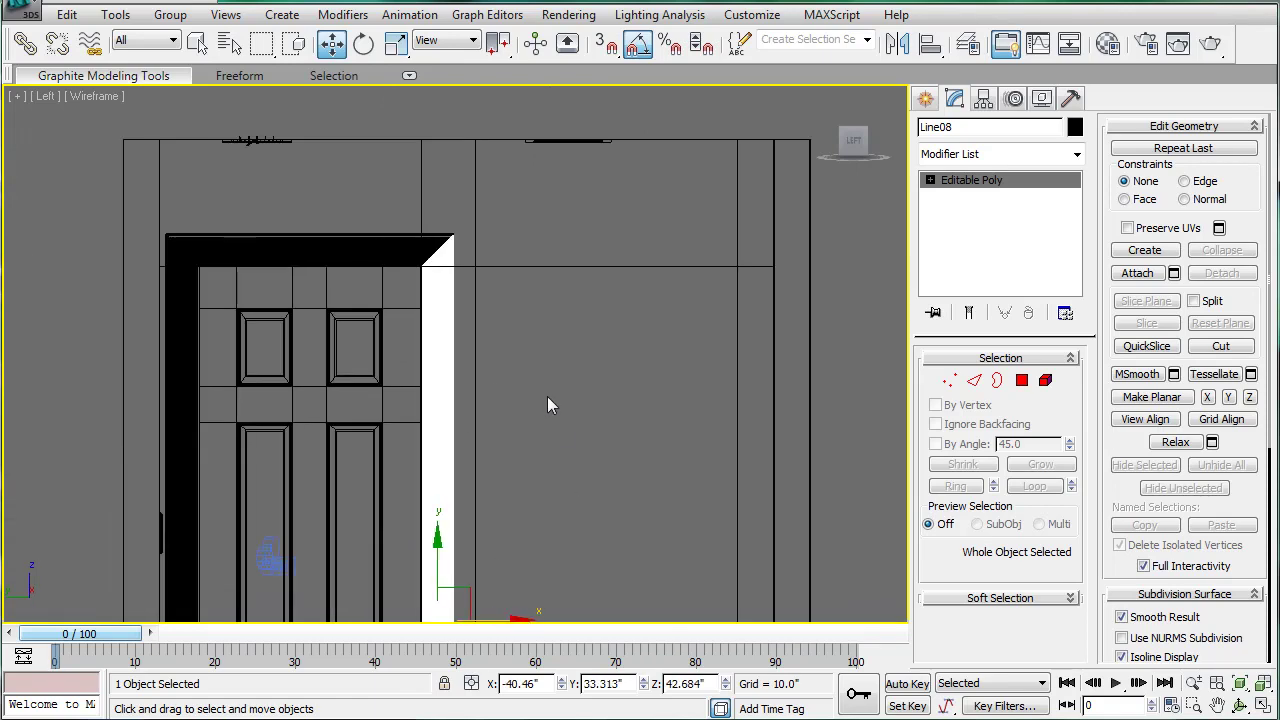
pyautogui.scroll(10, 546, 404)
pyautogui.scroll(5, 485, 308)
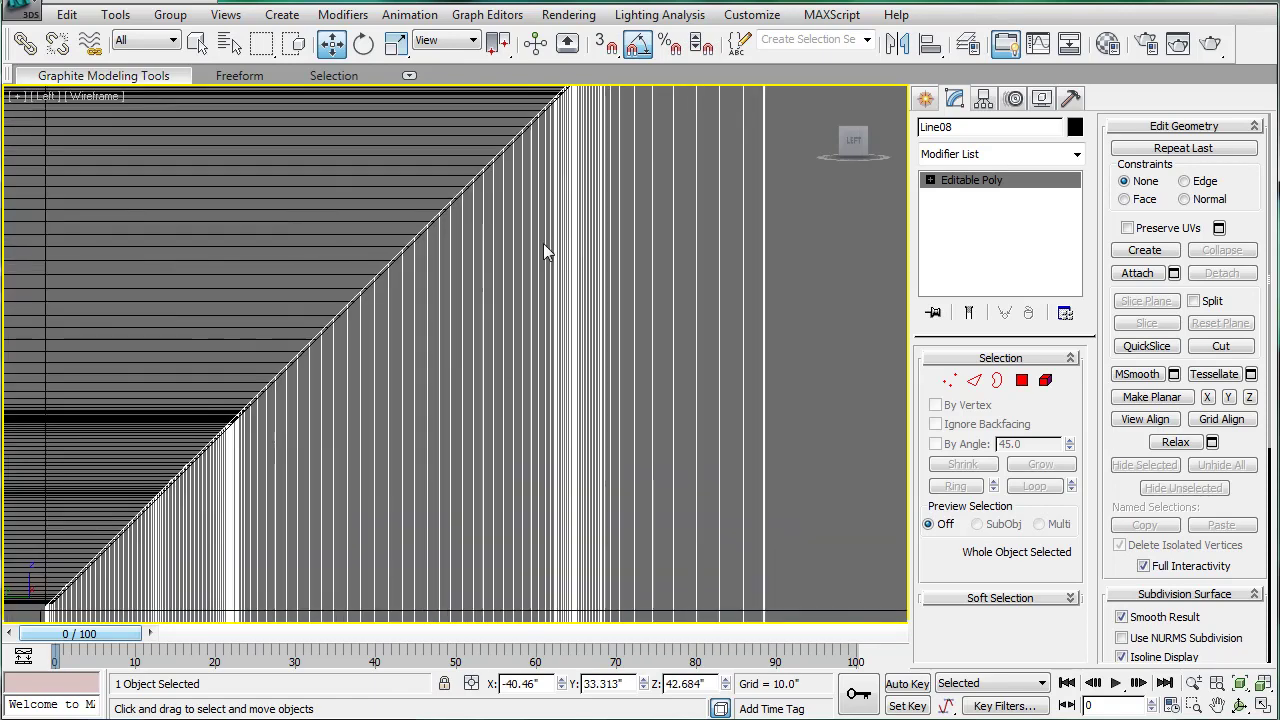
pyautogui.moveTo(478, 366); pyautogui.dragTo(487, 370)
# Fine-tune the mirrored side trim's height at the mitred corner to about Z 42.7".
pyautogui.scroll(-8, 487, 370)
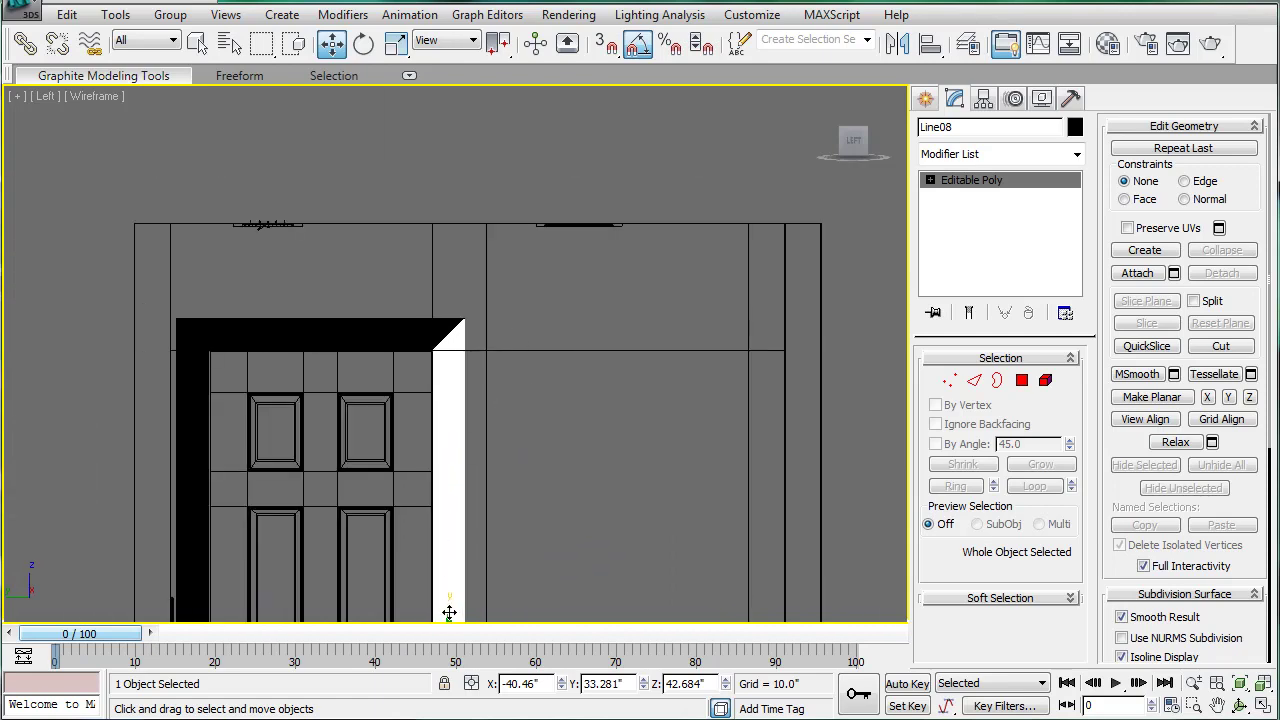
pyautogui.scroll(10, 466, 386)
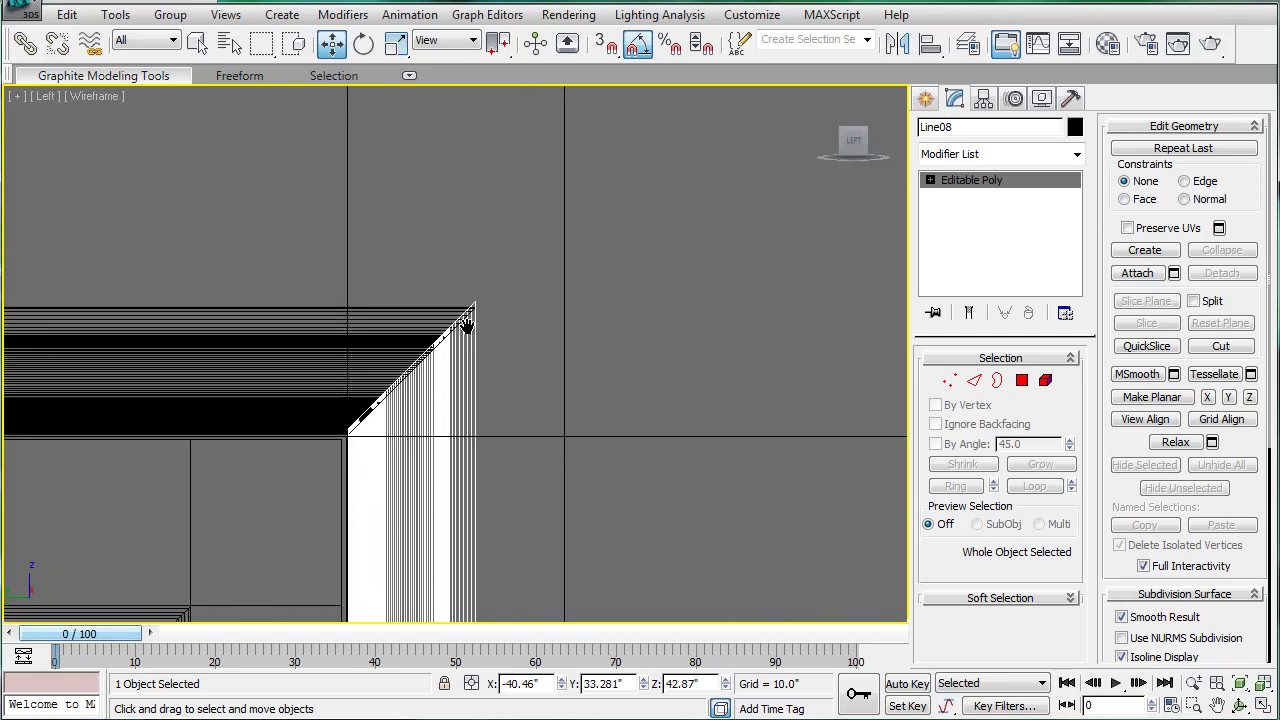
pyautogui.moveTo(275, 343); pyautogui.dragTo(275, 345)
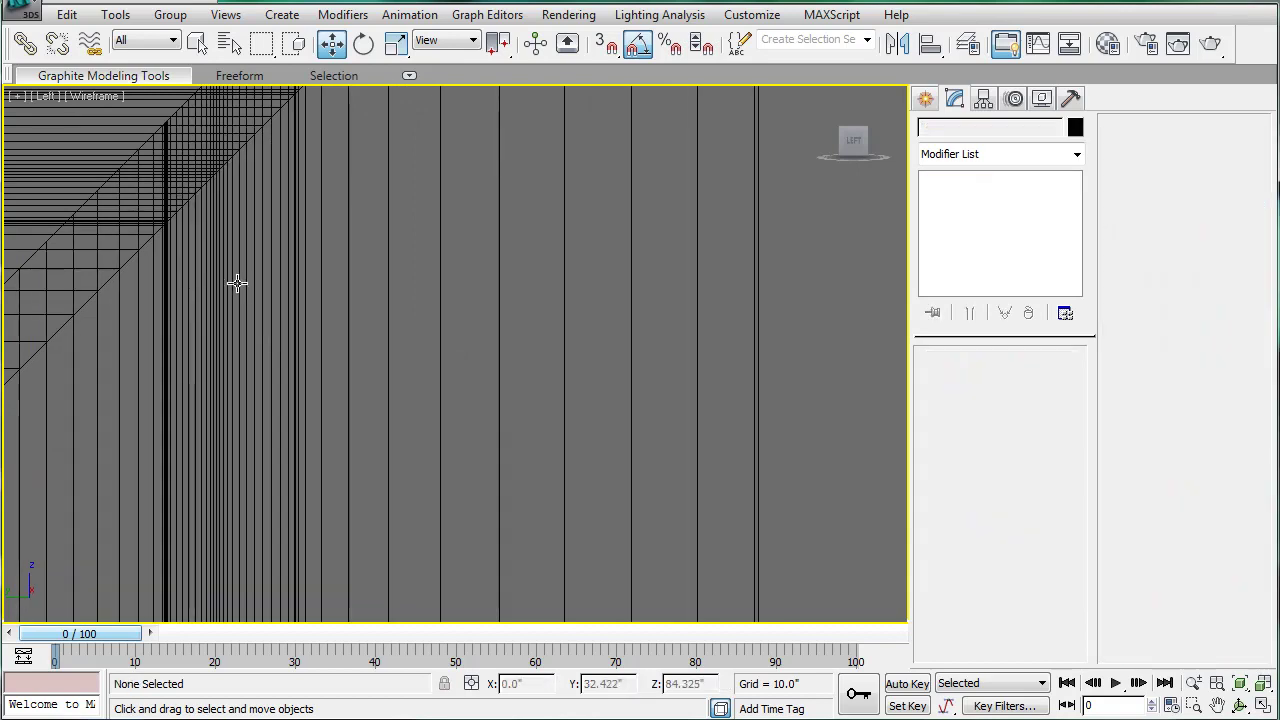
pyautogui.moveTo(237, 292); pyautogui.dragTo(281, 410)
pyautogui.scroll(-3, 357, 362)
# Show the fitted door trim within the room in the shaded Perspective view.
pyautogui.press('p')
pyautogui.scroll(-2, 400, 280)
pyautogui.press('F3')
pyautogui.scroll(-3, 418, 290)
pyautogui.press('z')
pyautogui.keyDown('alt'); pyautogui.moveTo(458, 320); pyautogui.dragTo(354, 358, button='middle'); pyautogui.keyUp('alt')
pyautogui.scroll(-3, 350, 351)
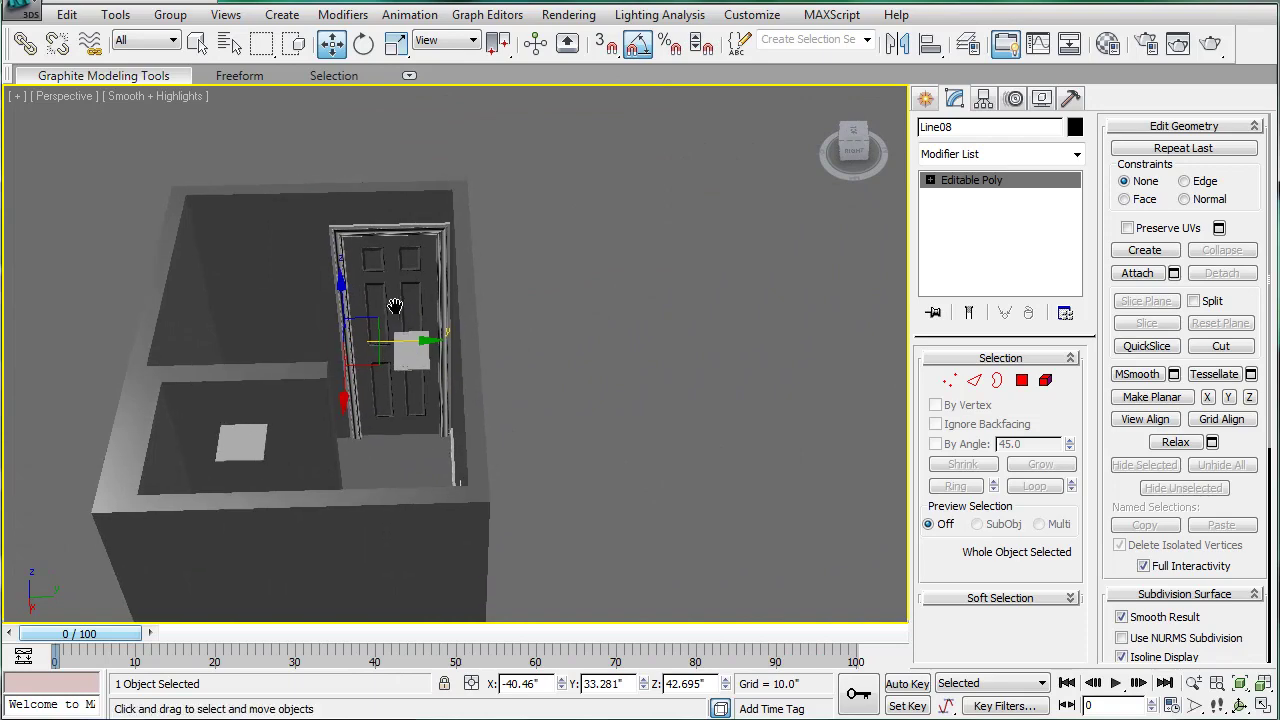
# Examine the door casing's mitred corners and the area where the side trim meets the baseboard.
pyautogui.scroll(5, 394, 306)
pyautogui.keyDown('alt'); pyautogui.moveTo(394, 306); pyautogui.dragTo(400, 223, button='middle'); pyautogui.keyUp('alt')
pyautogui.scroll(-4, 422, 316)
pyautogui.scroll(4, 430, 440)
pyautogui.moveTo(430, 450); pyautogui.dragTo(408, 272, button='middle')
pyautogui.scroll(-2, 433, 278)
pyautogui.scroll(2, 443, 326)
pyautogui.moveTo(443, 326); pyautogui.dragTo(451, 269, button='middle')
pyautogui.scroll(3, 403, 291)
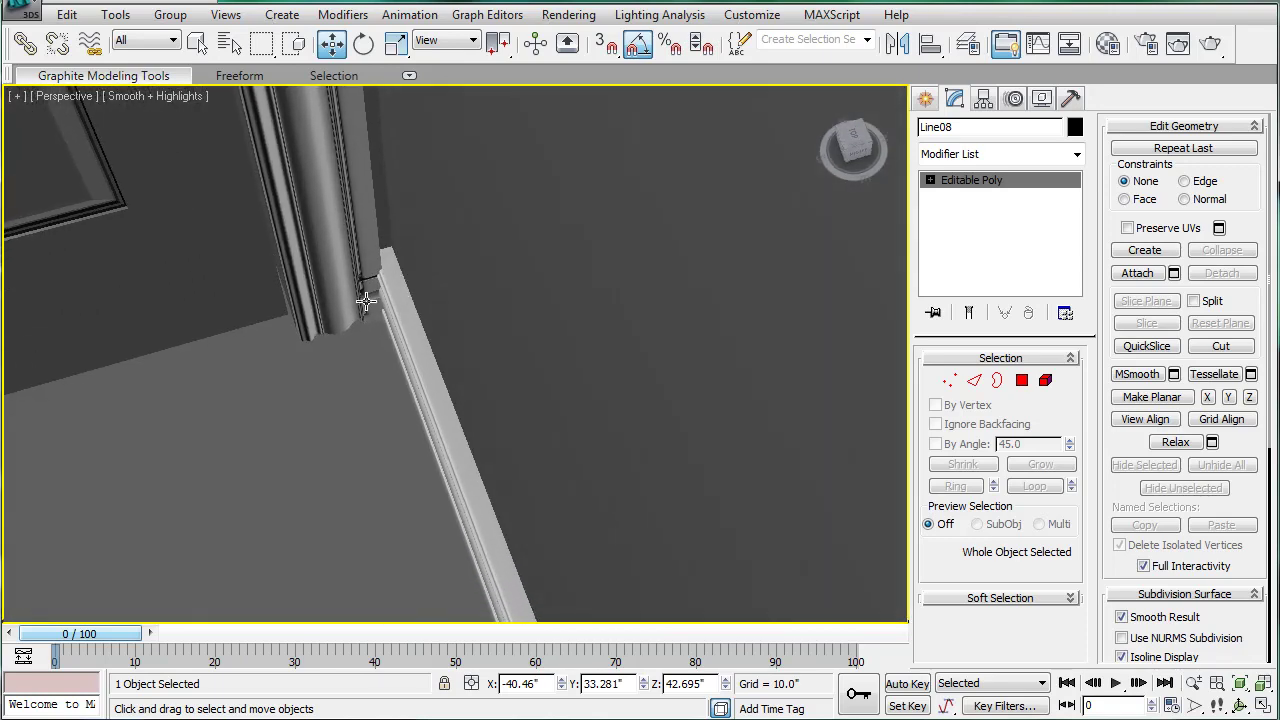
pyautogui.scroll(-8, 366, 302)
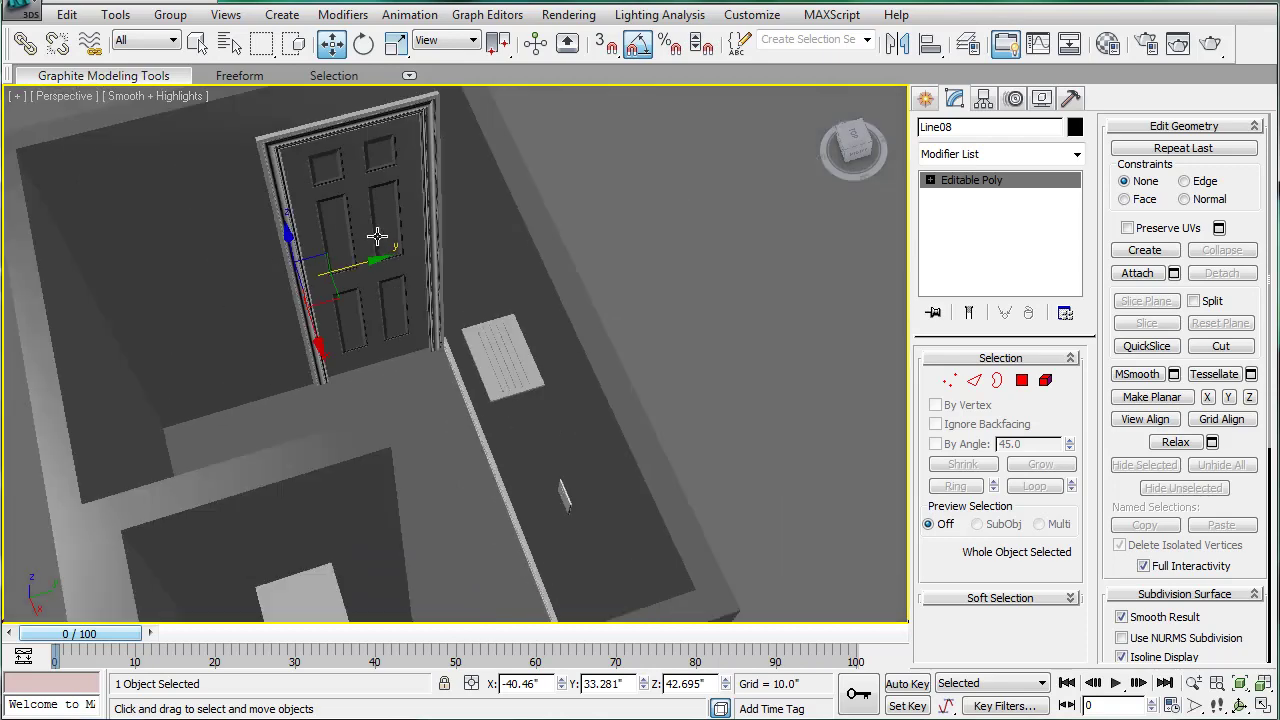
pyautogui.moveTo(371, 237); pyautogui.dragTo(365, 377, button='middle')
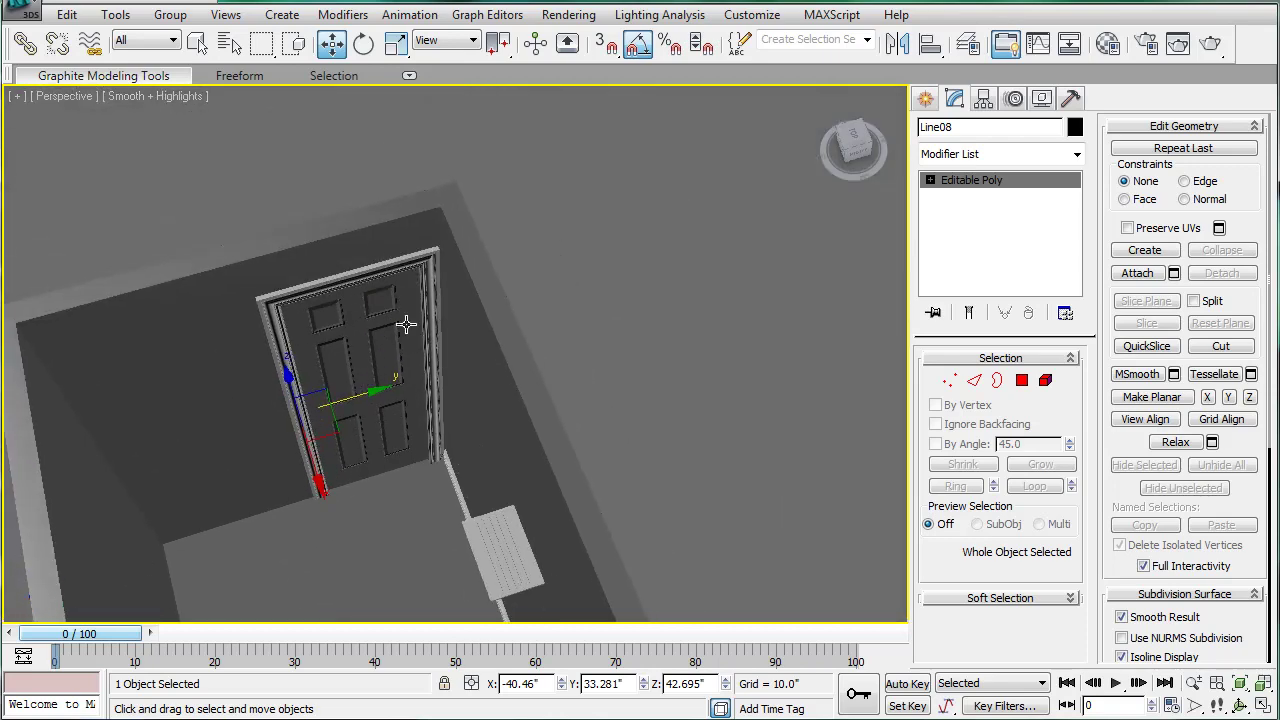
pyautogui.scroll(10, 366, 384)
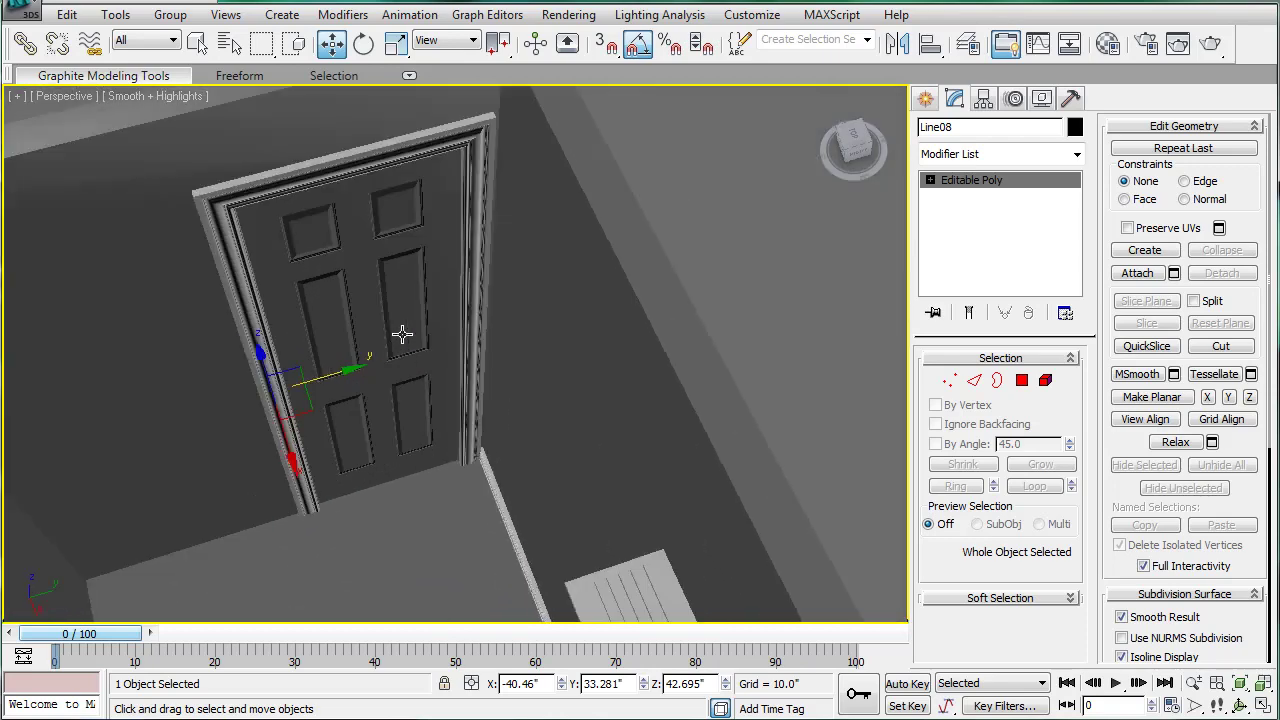
pyautogui.scroll(-5, 432, 318)
pyautogui.scroll(2, 430, 322)
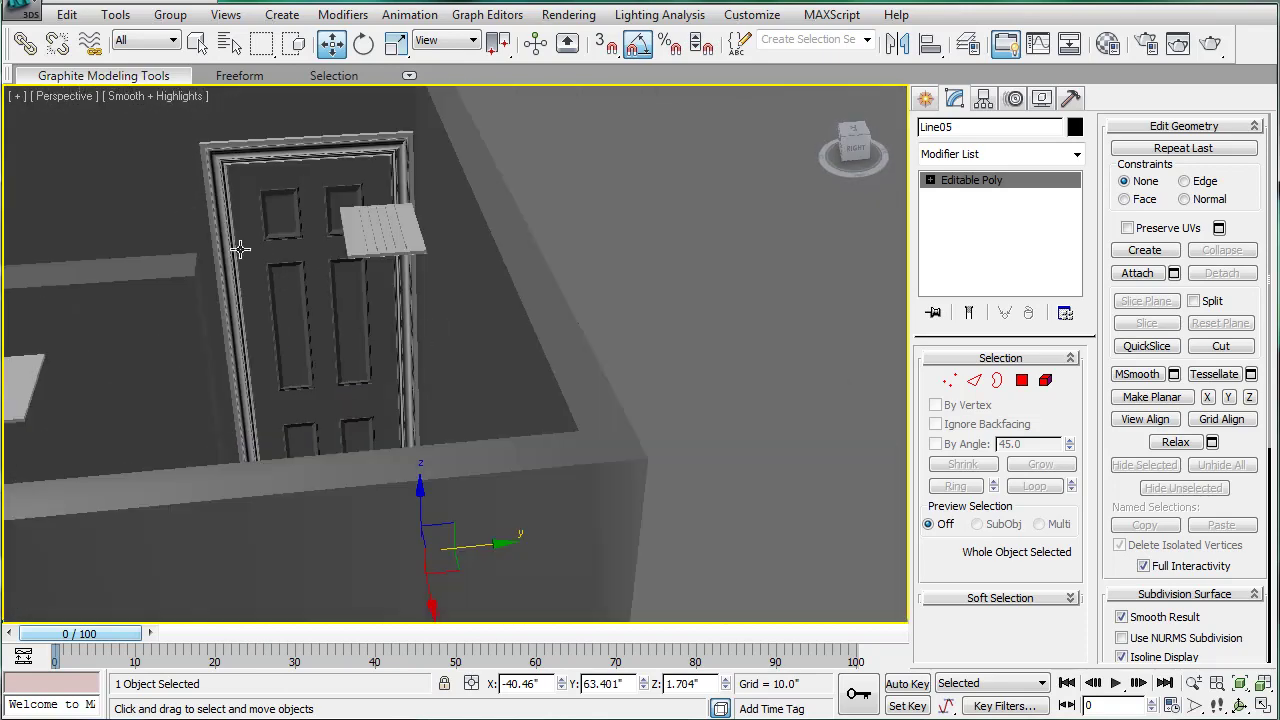
pyautogui.scroll(-3, 363, 406)
pyautogui.scroll(8, 597, 246)
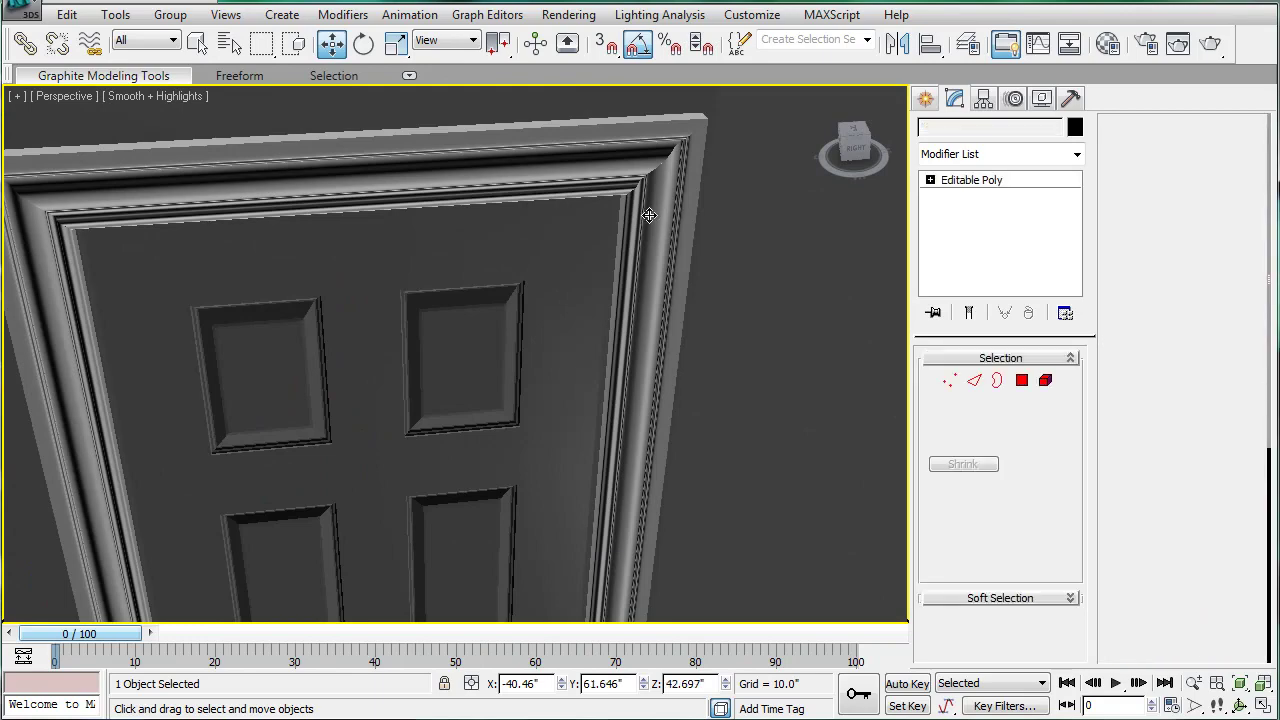
# Scale the two side trims and the top trim of the door together uniformly to about 79%.
pyautogui.click(545, 161)
pyautogui.scroll(-6, 369, 311)
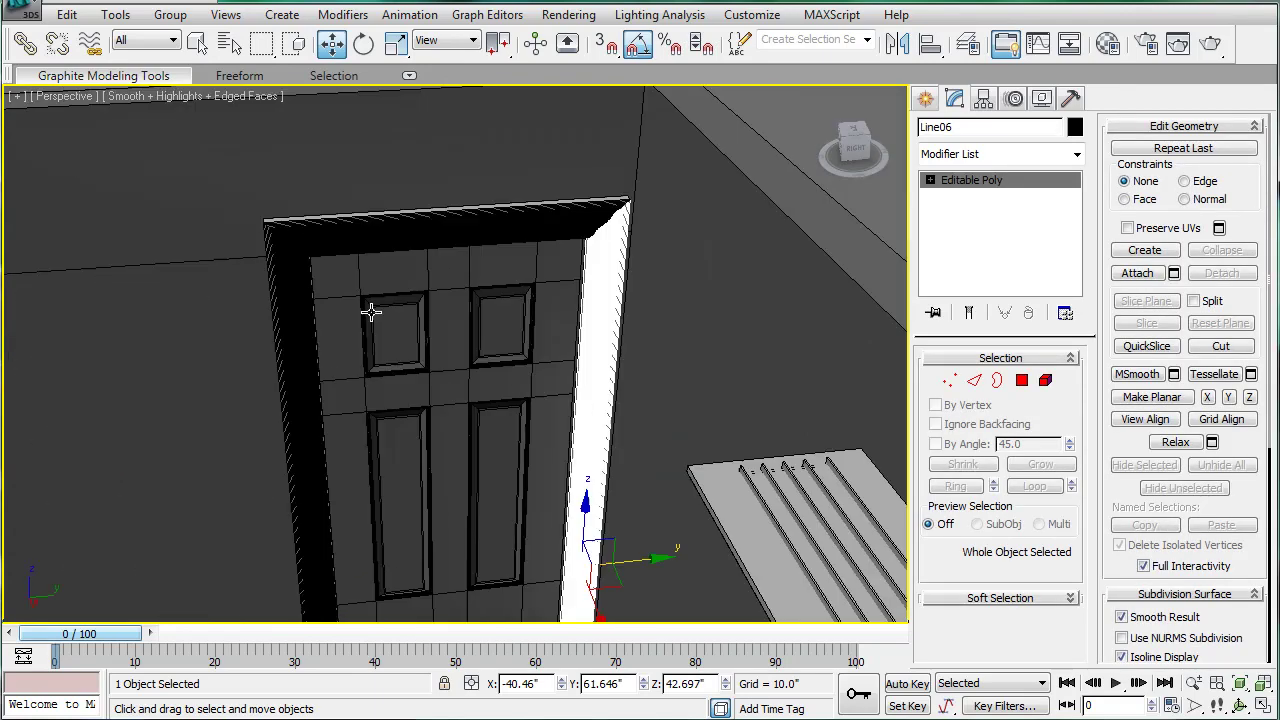
pyautogui.keyDown('alt'); pyautogui.moveTo(480, 380); pyautogui.dragTo(495, 450, button='middle'); pyautogui.keyUp('alt')
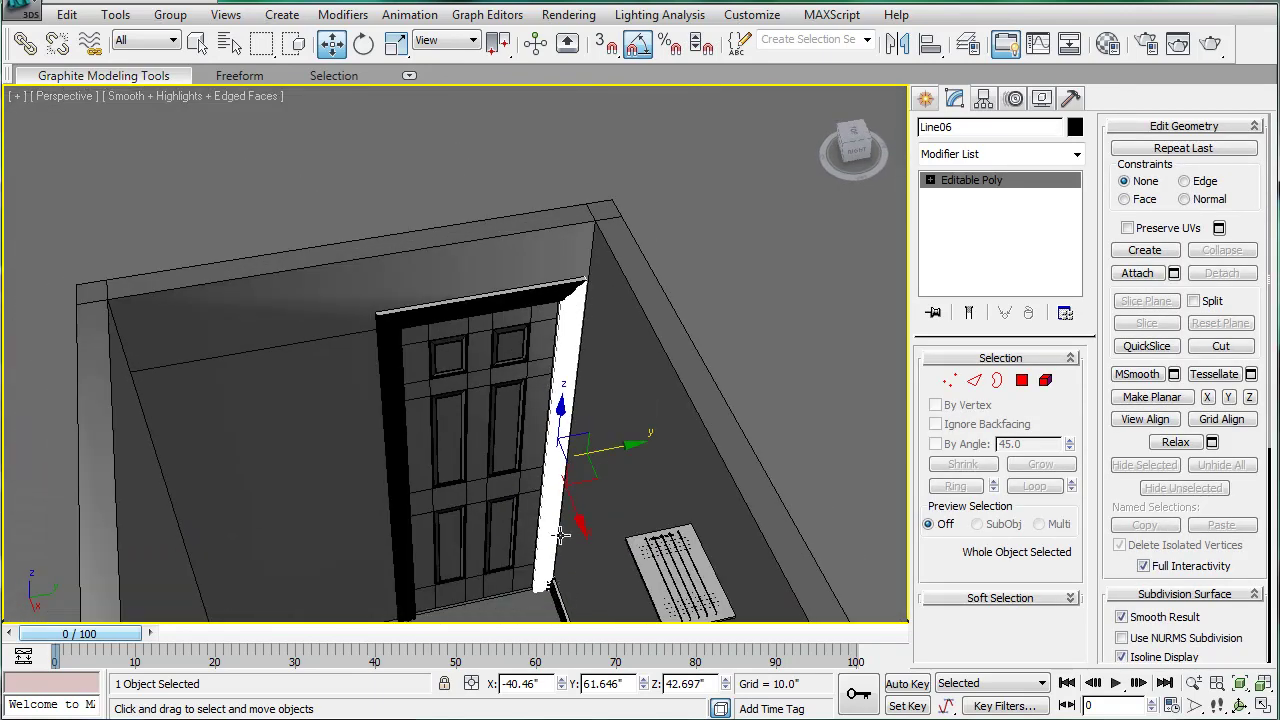
pyautogui.scroll(10, 491, 391)
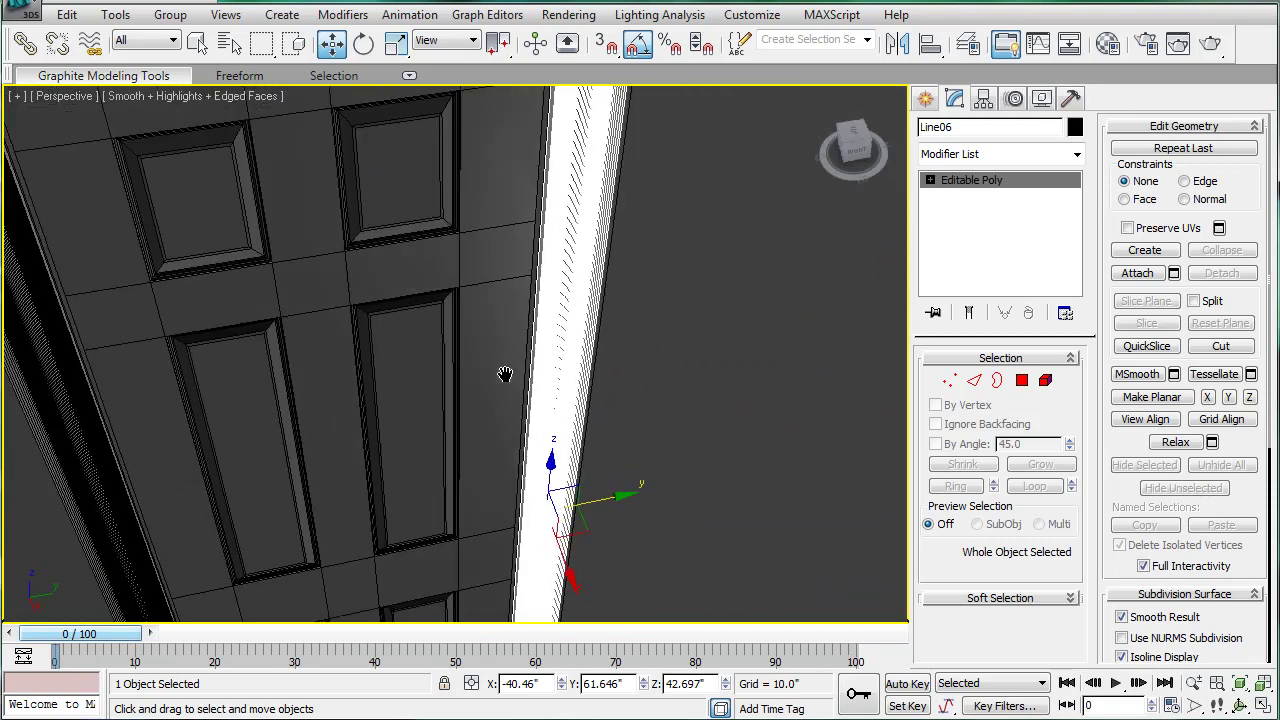
pyautogui.scroll(-3, 441, 394)
pyautogui.keyDown('ctrl'); pyautogui.click(209, 387); pyautogui.keyUp('ctrl')
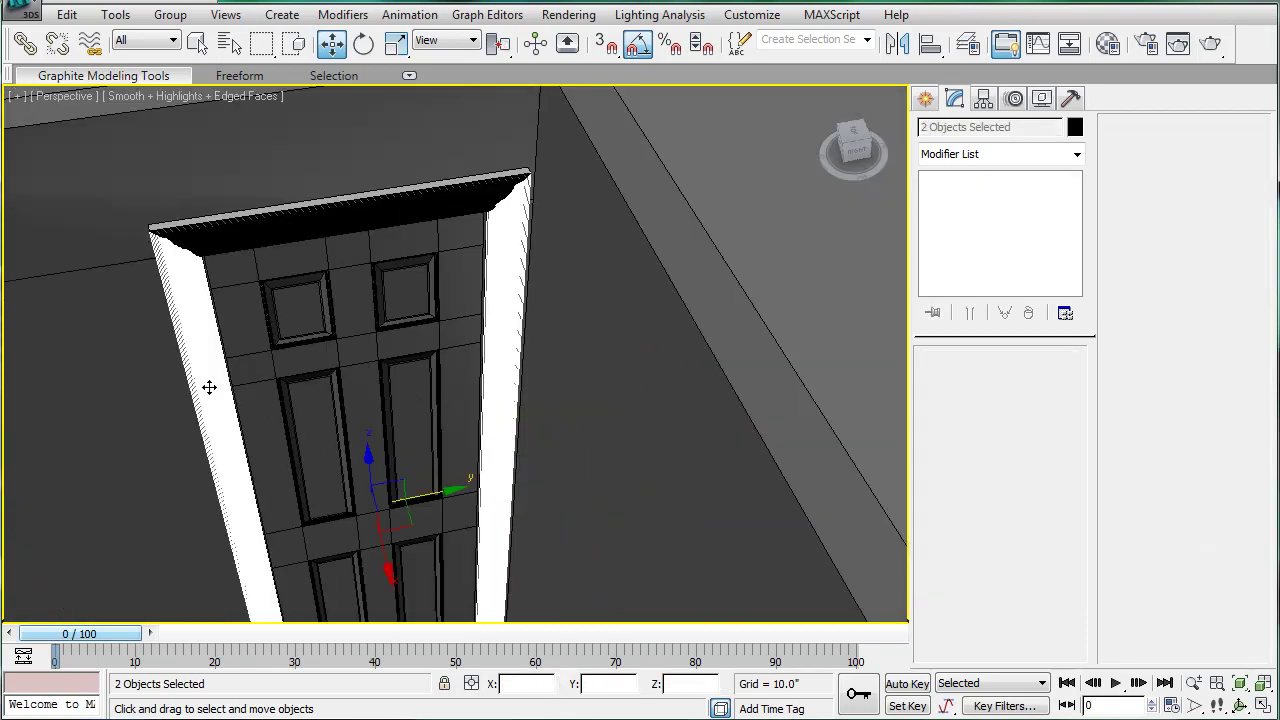
pyautogui.keyDown('ctrl'); pyautogui.click(283, 224); pyautogui.keyUp('ctrl')
pyautogui.moveTo(457, 358); pyautogui.dragTo(443, 306, button='middle')
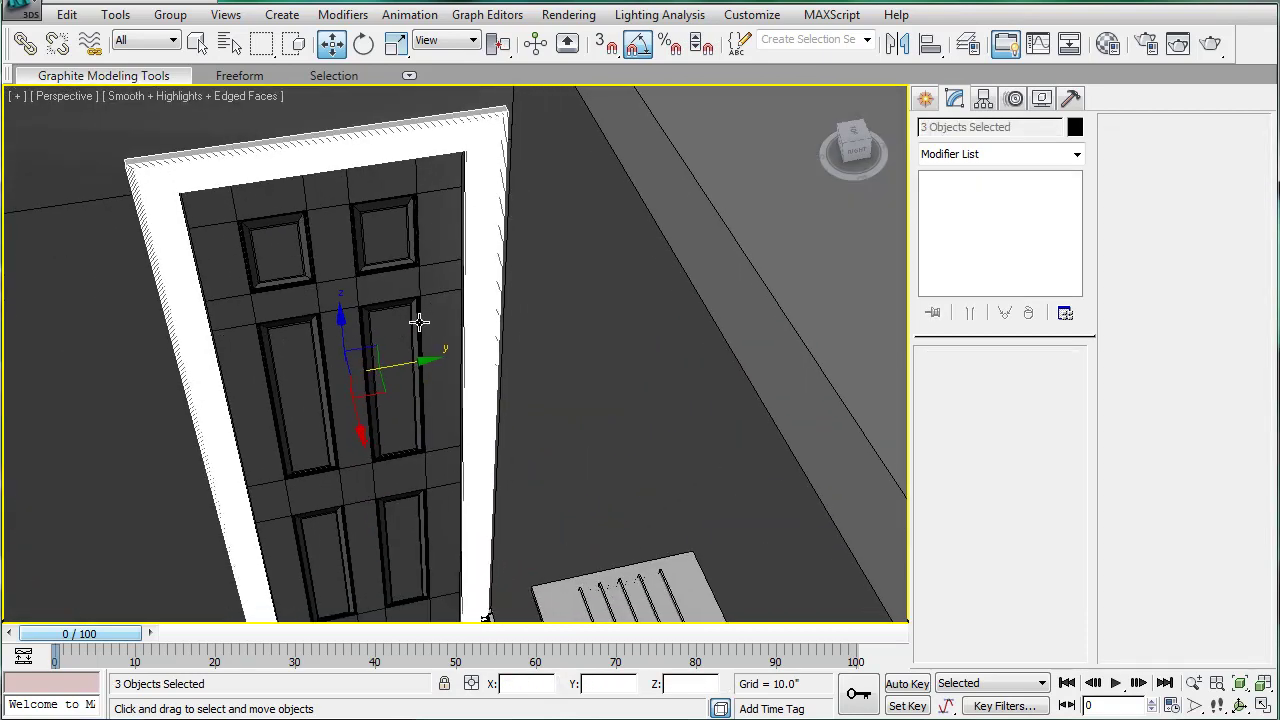
pyautogui.press('r')
pyautogui.moveTo(331, 381); pyautogui.dragTo(330, 408)
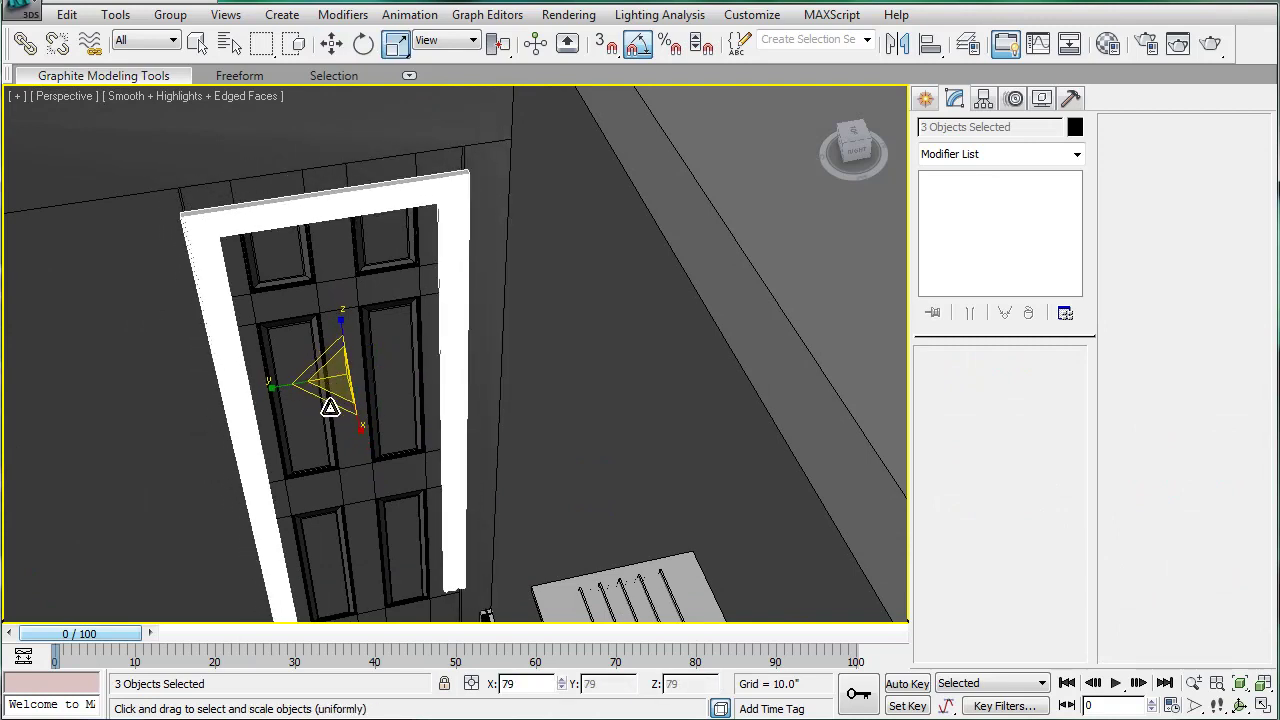
# Show the scaled door trim in the Left view with wireframe display.
pyautogui.press('l')
pyautogui.moveTo(467, 298); pyautogui.dragTo(551, 374, button='middle')
pyautogui.scroll(3, 551, 374)
pyautogui.press('F4')
pyautogui.moveTo(436, 203); pyautogui.dragTo(457, 319, button='middle')
pyautogui.press('F3')
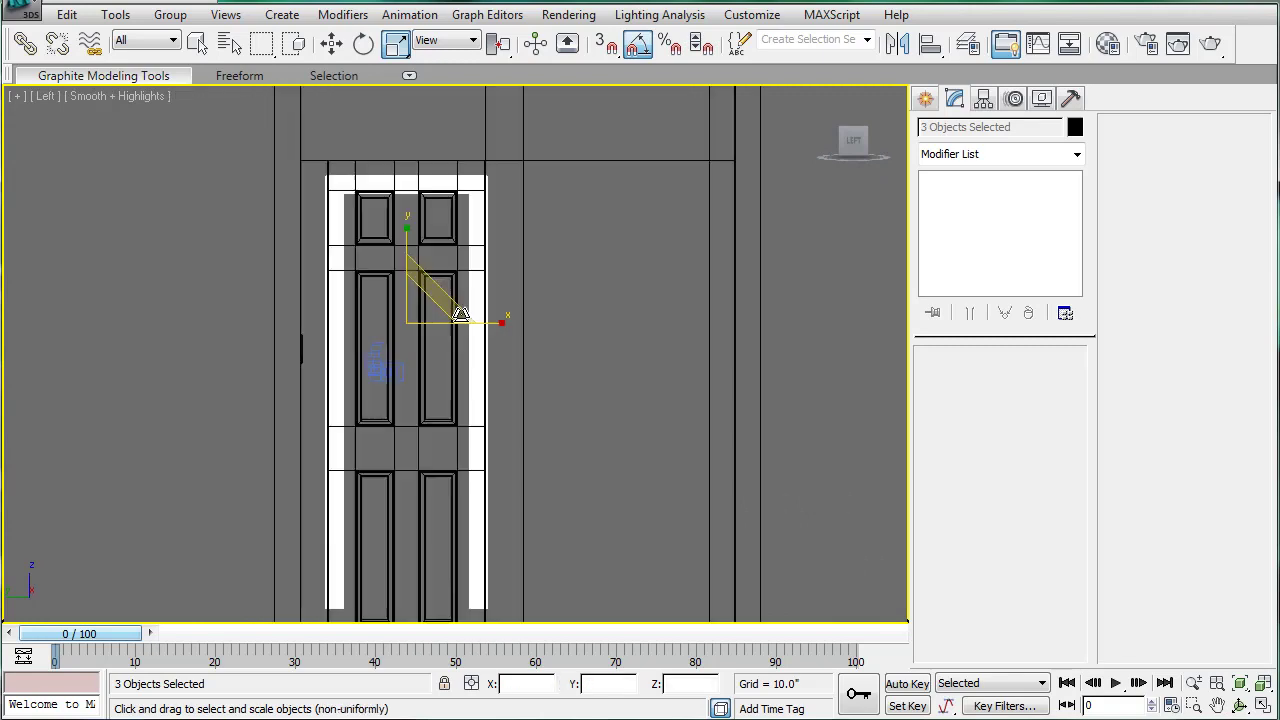
pyautogui.scroll(5, 480, 235)
pyautogui.scroll(-2, 526, 308)
pyautogui.scroll(-2, 526, 308)
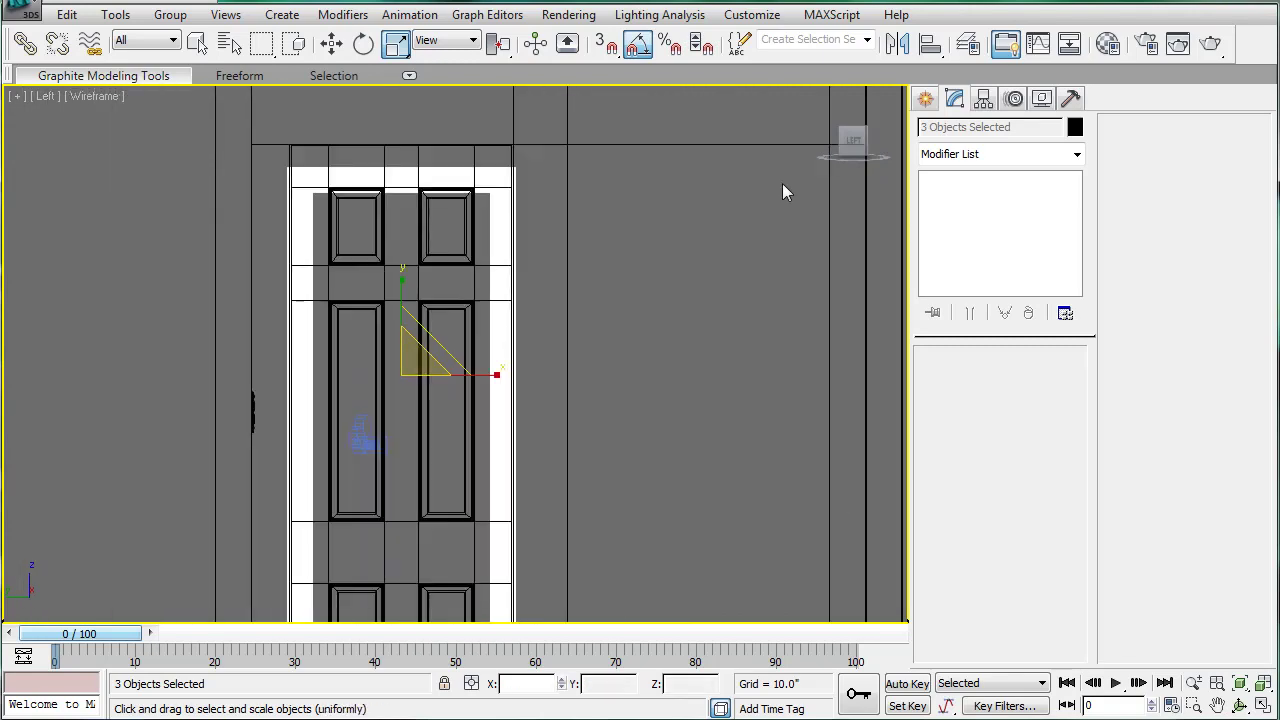
pyautogui.click(924, 100)
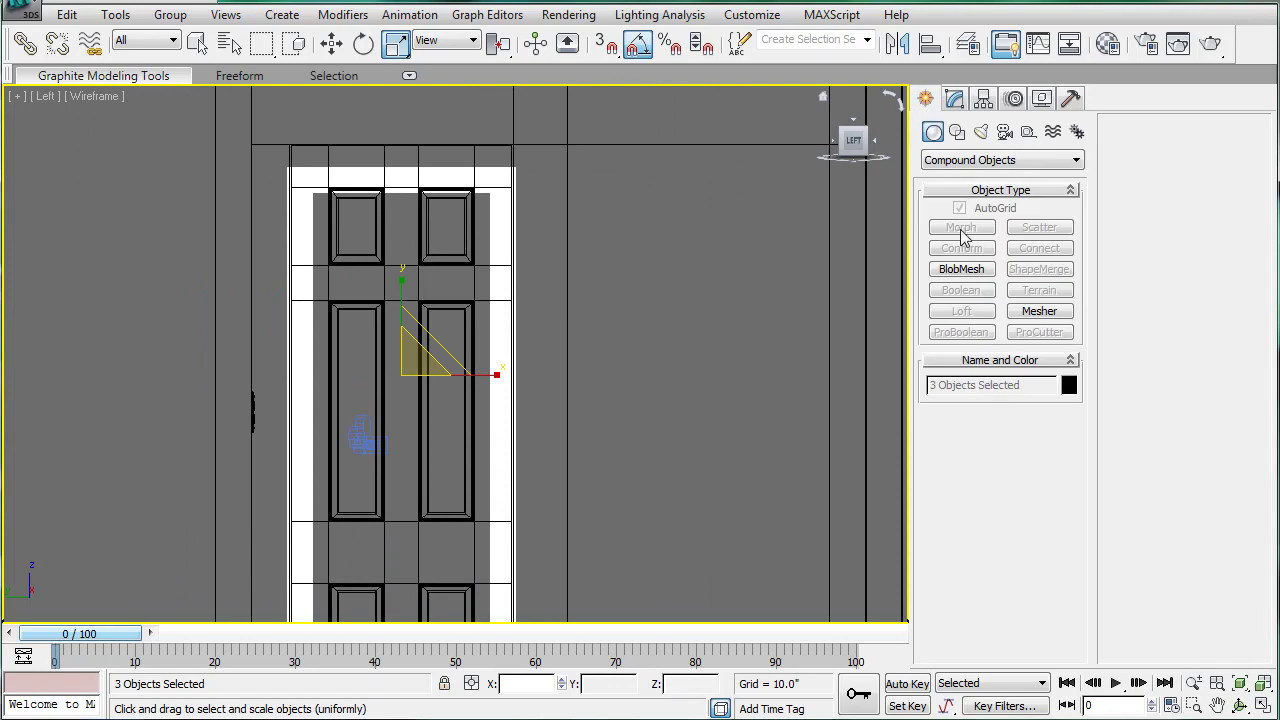
# Select the door's top trim piece and center its pivot on the object.
pyautogui.click(458, 180)
pyautogui.click(458, 178)
pyautogui.scroll(3, 458, 195)
pyautogui.press('w')
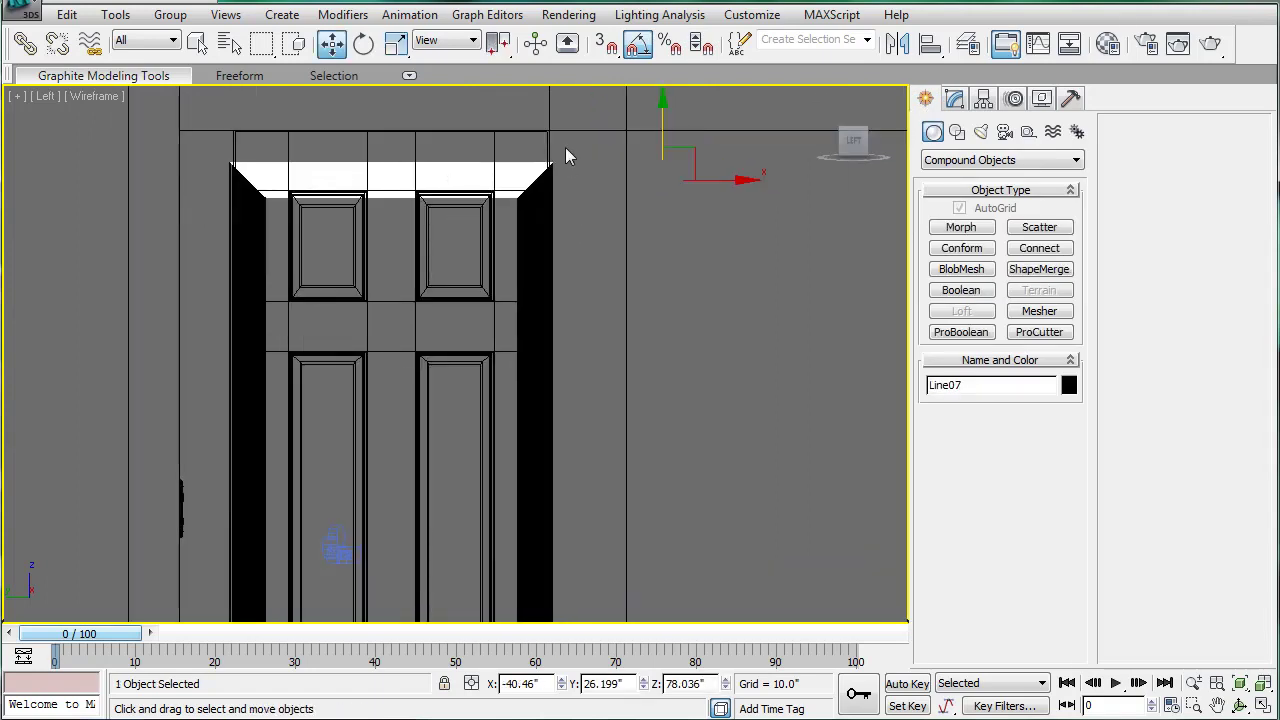
pyautogui.click(955, 99)
pyautogui.click(983, 99)
pyautogui.click(985, 224)
pyautogui.click(990, 329)
pyautogui.click(982, 225)
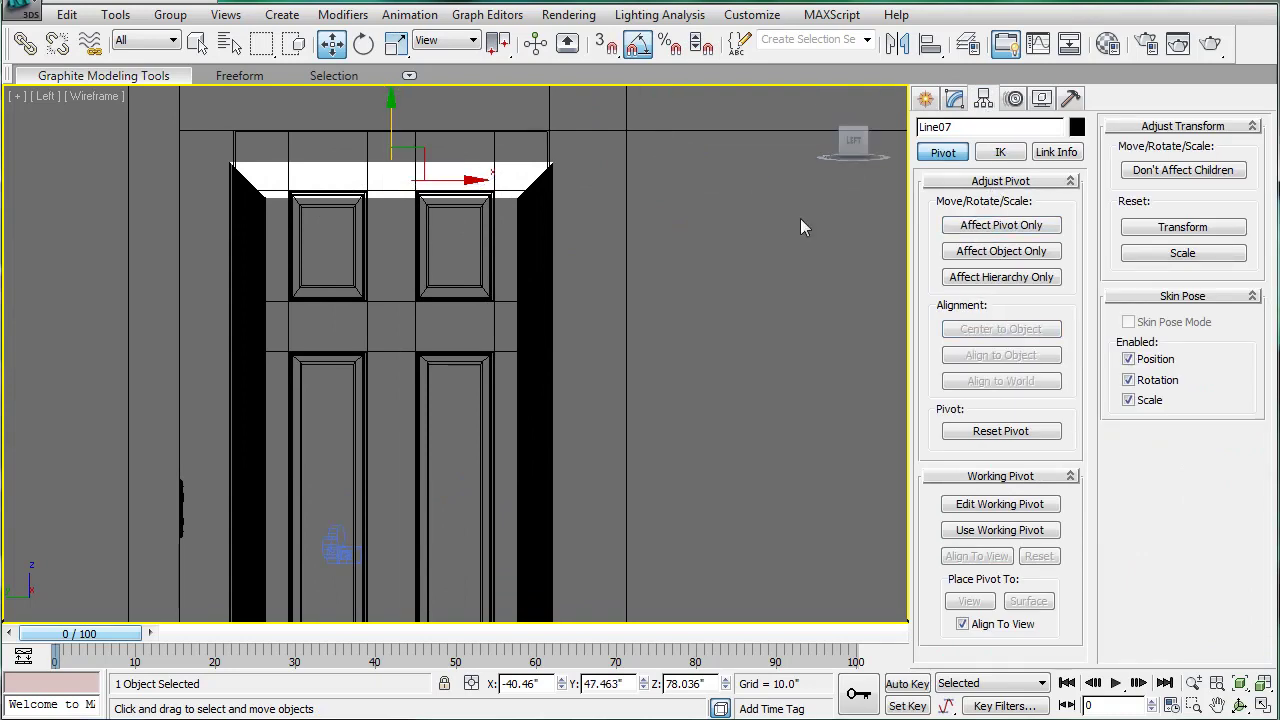
# Raise the top trim to about Z 83.28" so its lower edge meets the top of the door opening.
pyautogui.moveTo(561, 215); pyautogui.dragTo(597, 243, button='middle')
pyautogui.scroll(2, 484, 266)
pyautogui.moveTo(484, 266); pyautogui.dragTo(525, 480, button='middle')
pyautogui.scroll(2, 525, 480)
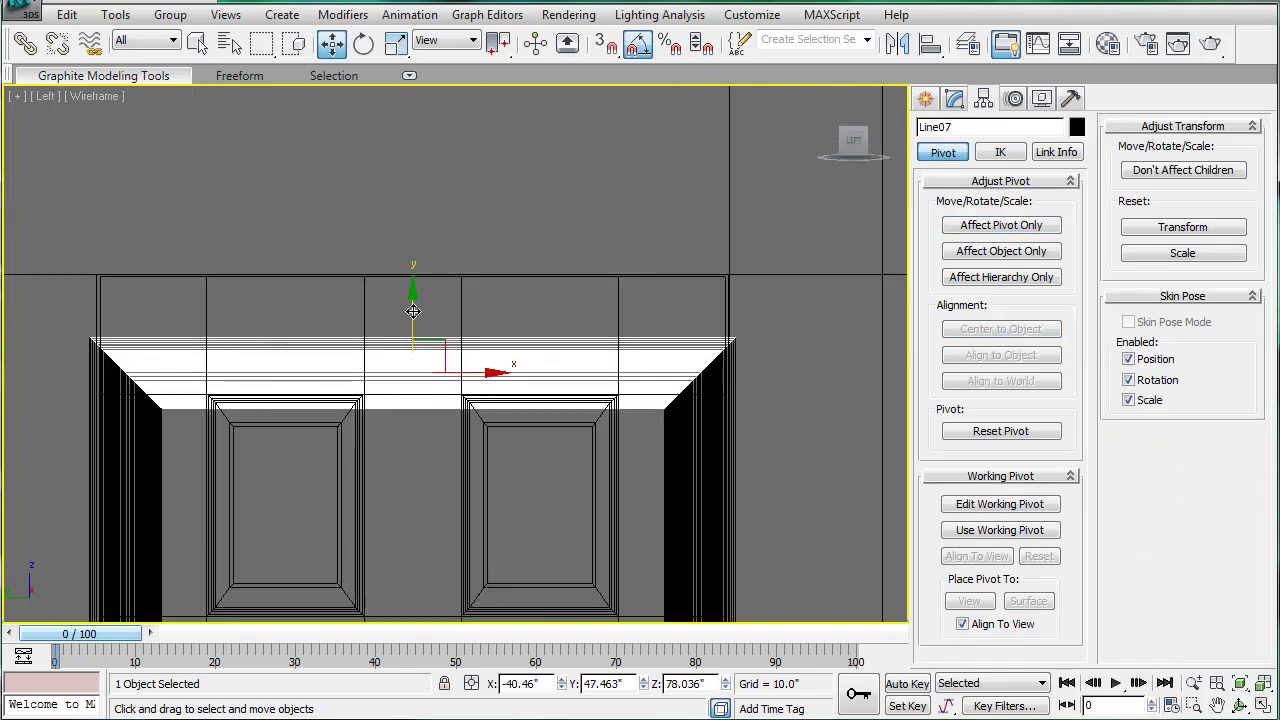
pyautogui.moveTo(413, 311); pyautogui.dragTo(414, 166)
pyautogui.scroll(3, 420, 206)
pyautogui.moveTo(426, 219); pyautogui.dragTo(444, 401, button='middle')
pyautogui.moveTo(389, 219); pyautogui.dragTo(397, 236)
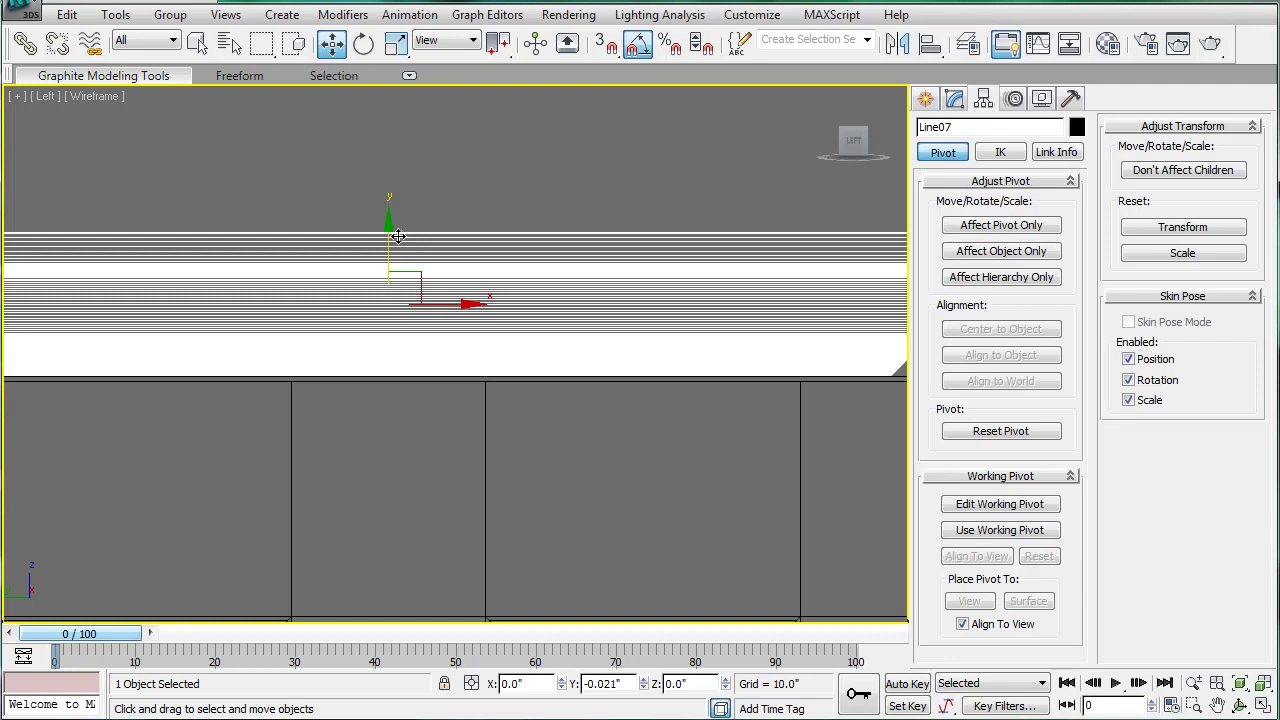
pyautogui.moveTo(397, 236); pyautogui.dragTo(399, 238)
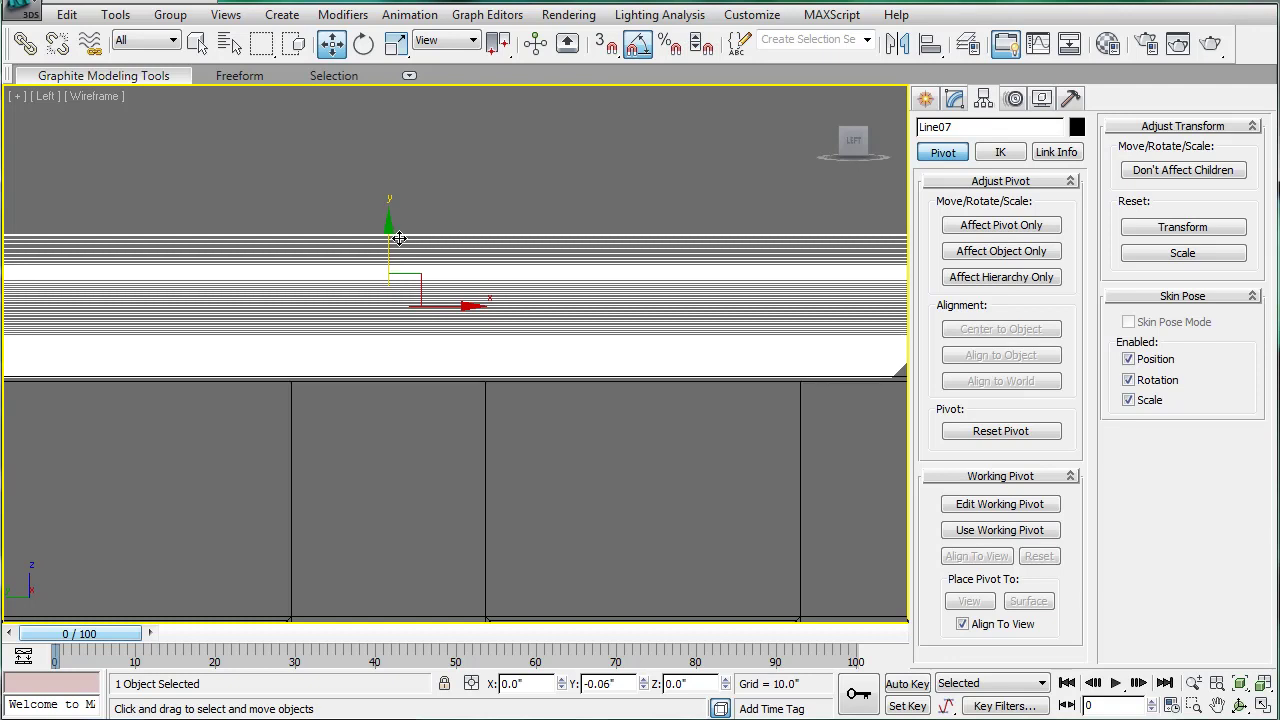
# Move the right side trim outward to the door opening's edge, at about Y 33.65".
pyautogui.scroll(-5, 399, 238)
pyautogui.moveTo(607, 408); pyautogui.dragTo(394, 208, button='middle')
pyautogui.click(427, 346)
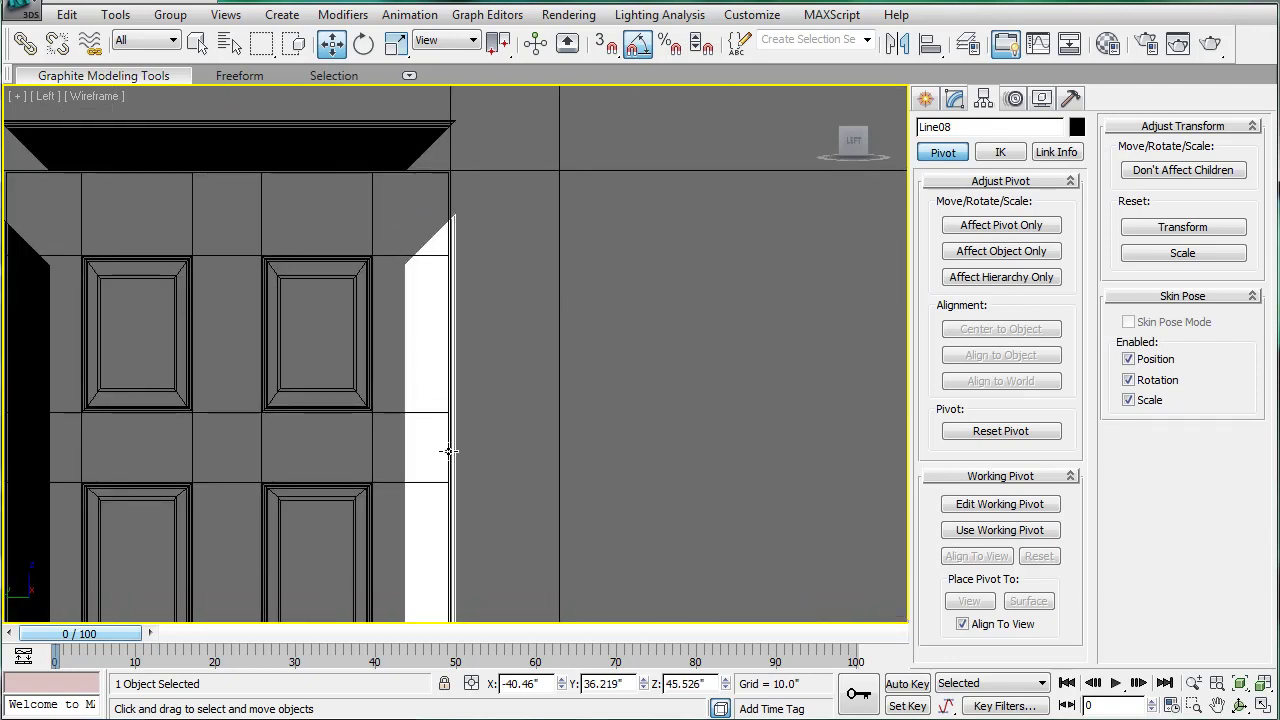
pyautogui.moveTo(449, 463); pyautogui.dragTo(400, 644, button='middle')
pyautogui.scroll(-5, 353, 367)
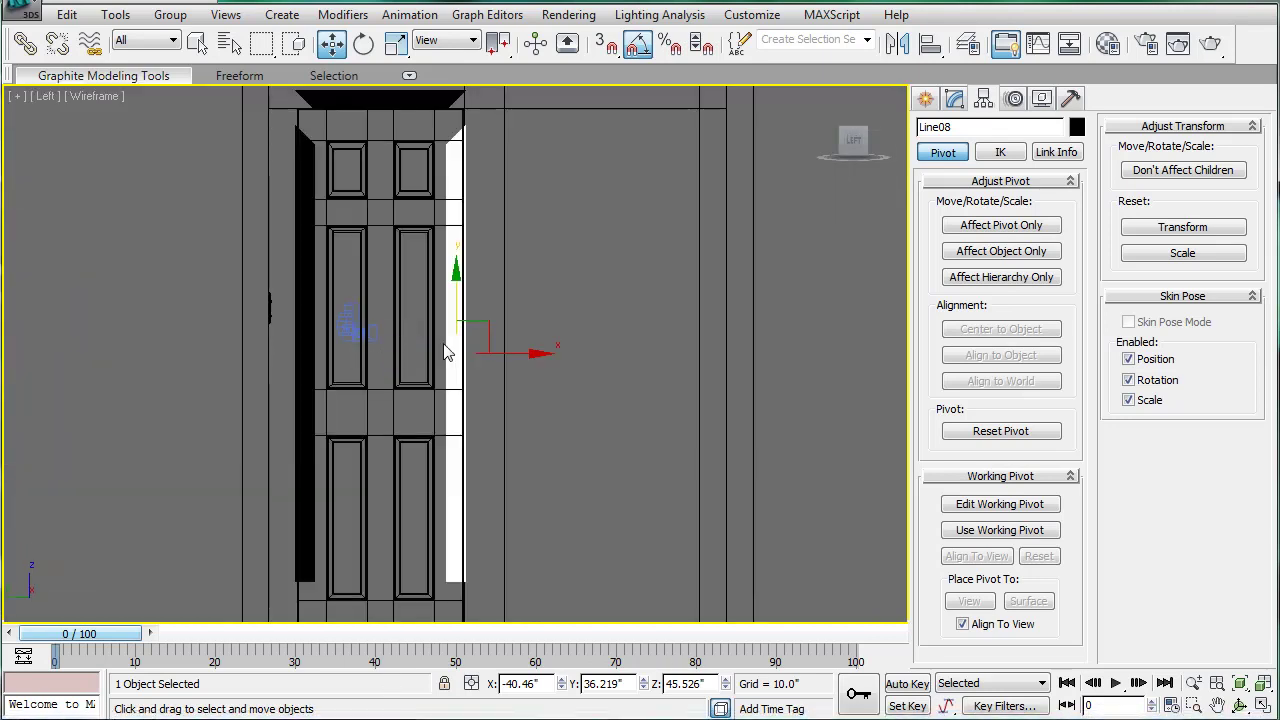
pyautogui.scroll(3, 470, 355)
pyautogui.moveTo(501, 354); pyautogui.dragTo(571, 381)
pyautogui.scroll(-4, 573, 360)
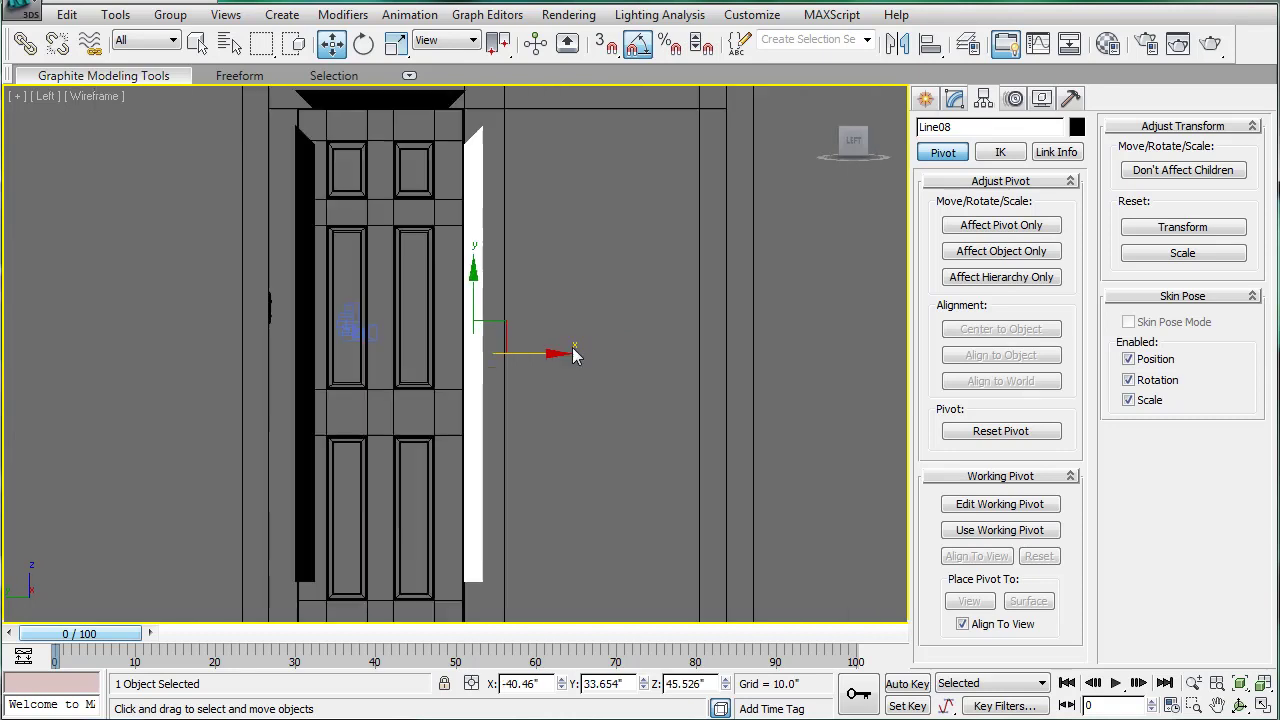
# Move the left side trim outward to the door opening's edge, at about Y 61.23".
pyautogui.scroll(-2, 543, 409)
pyautogui.click(313, 327)
pyautogui.moveTo(350, 350); pyautogui.dragTo(400, 279, button='middle')
pyautogui.click(372, 316)
pyautogui.scroll(4, 446, 378)
pyautogui.moveTo(446, 378); pyautogui.dragTo(510, 286, button='middle')
pyautogui.scroll(2, 510, 286)
pyautogui.scroll(-1, 312, 406)
pyautogui.moveTo(301, 404); pyautogui.dragTo(231, 423)
pyautogui.scroll(-3, 363, 326)
pyautogui.scroll(1, 426, 314)
pyautogui.moveTo(480, 170); pyautogui.dragTo(421, 433, button='middle')
pyautogui.scroll(2, 421, 433)
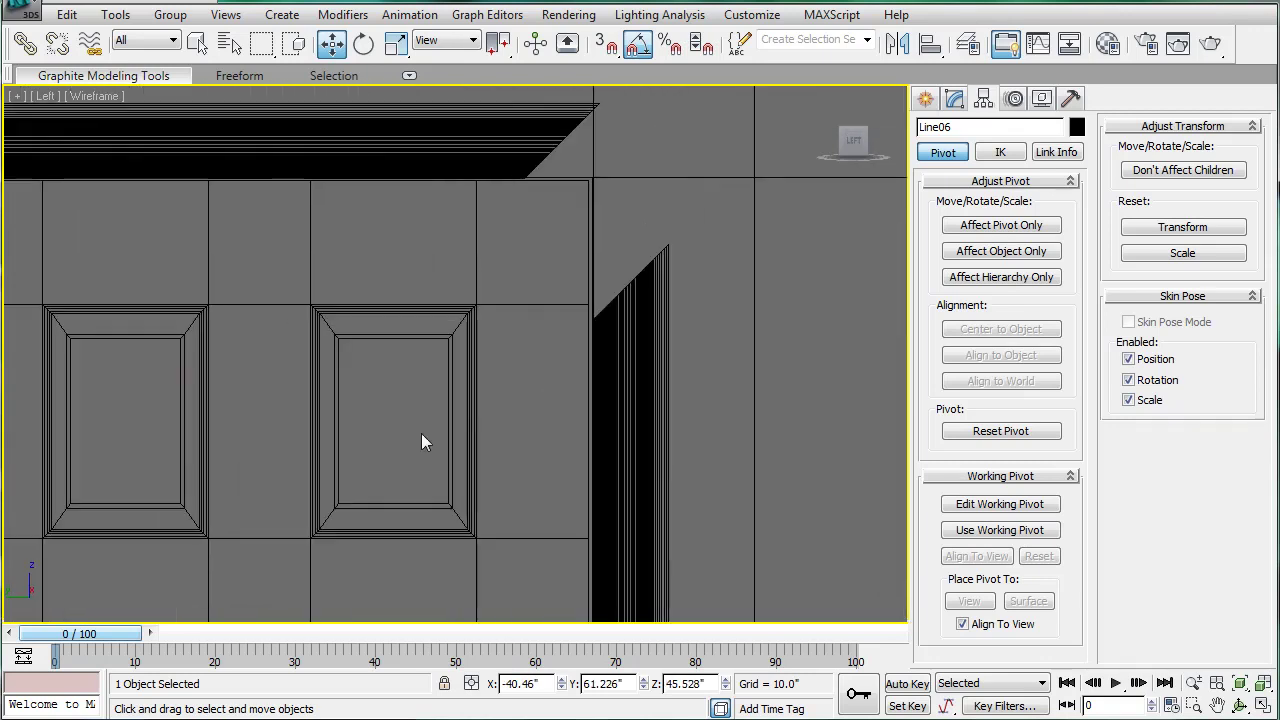
# Select the vertices of the right side trim's mitred top end and raise them toward the top trim.
pyautogui.click(621, 339)
pyautogui.scroll(-3, 637, 358)
pyautogui.click(1001, 225)
pyautogui.click(955, 99)
pyautogui.click(948, 380)
pyautogui.scroll(5, 540, 285)
pyautogui.moveTo(446, 278); pyautogui.dragTo(627, 440)
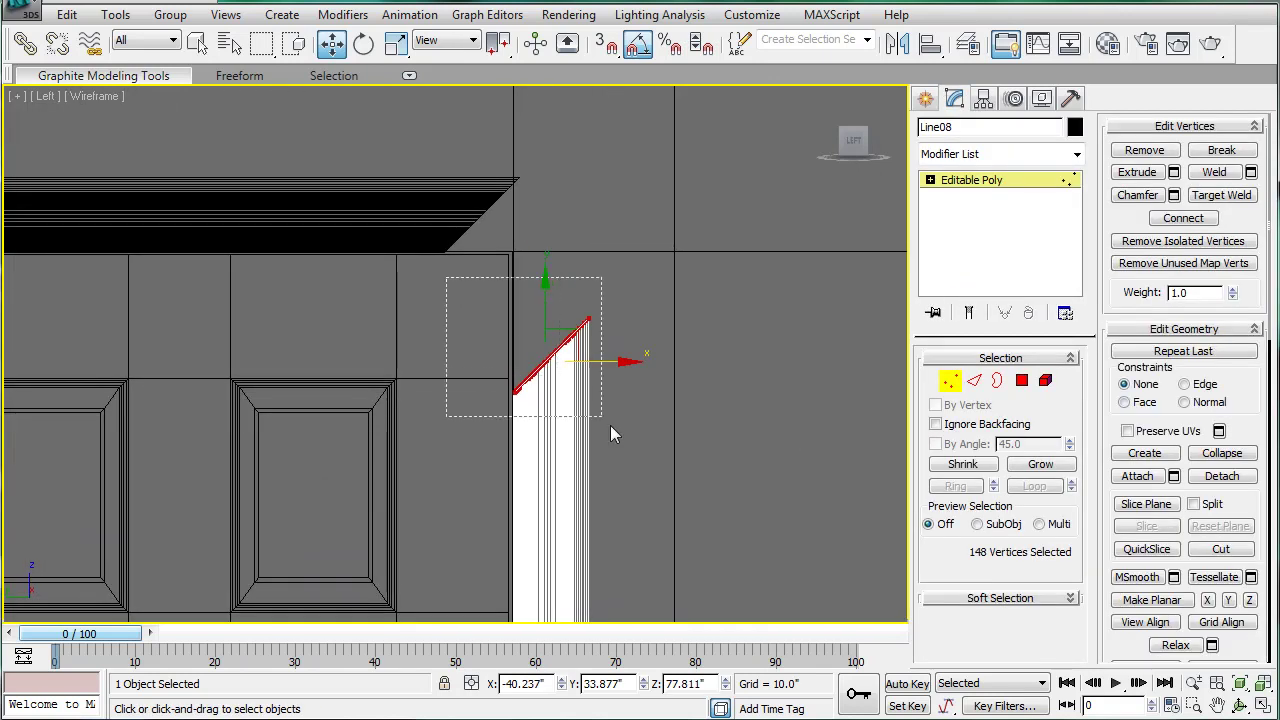
pyautogui.moveTo(545, 292); pyautogui.dragTo(545, 168)
# Fine-tune the right side trim's mitred end vertices to about Z 83.06", aligning the inner corner with the door opening.
pyautogui.scroll(6, 545, 170)
pyautogui.moveTo(533, 200); pyautogui.dragTo(335, 535, button='middle')
pyautogui.moveTo(526, 271); pyautogui.dragTo(443, 364, button='middle')
pyautogui.scroll(3, 563, 180)
pyautogui.moveTo(615, 220); pyautogui.dragTo(617, 70)
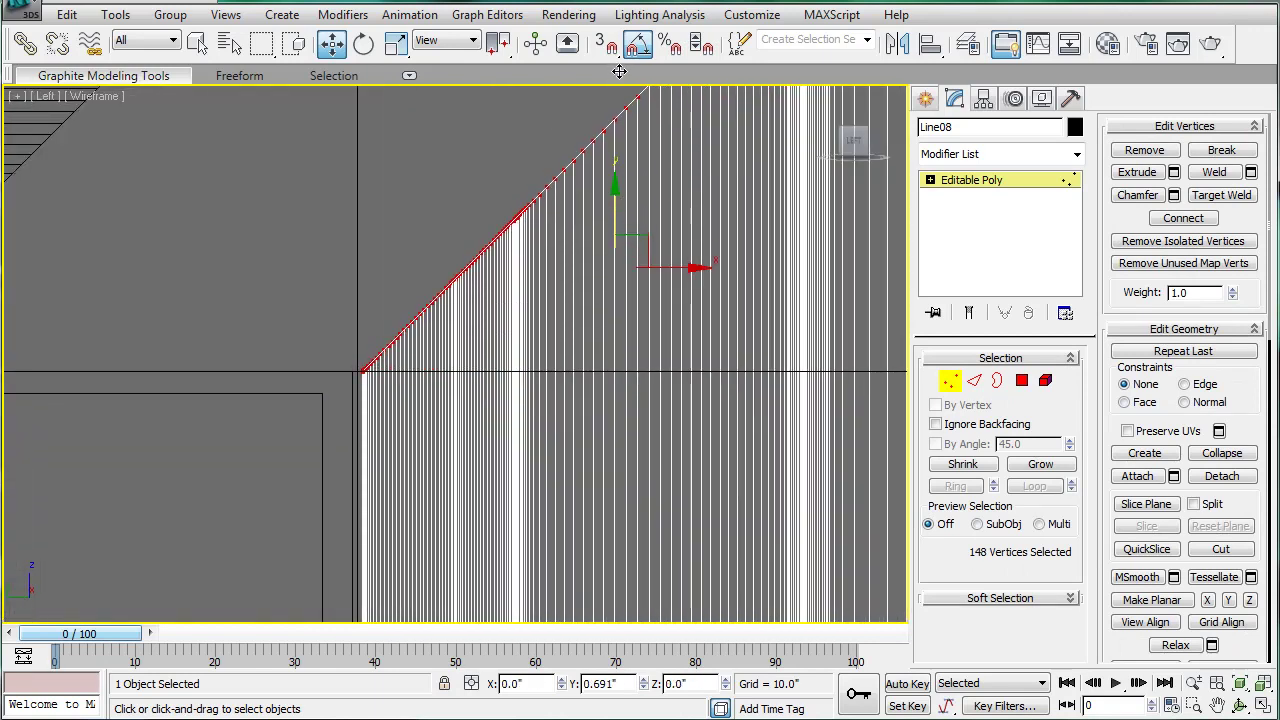
pyautogui.scroll(-3, 504, 198)
pyautogui.click(960, 182)
# Extend the top trim's right mitred end vertices to about Y 33.92" so they meet the right side trim.
pyautogui.click(303, 191)
pyautogui.click(949, 380)
pyautogui.moveTo(534, 300); pyautogui.dragTo(628, 360, button='middle')
pyautogui.scroll(-2, 628, 360)
pyautogui.moveTo(445, 318); pyautogui.dragTo(640, 318)
pyautogui.scroll(2, 750, 275)
pyautogui.moveTo(750, 275); pyautogui.dragTo(420, 476, button='middle')
pyautogui.moveTo(444, 441); pyautogui.dragTo(460, 436)
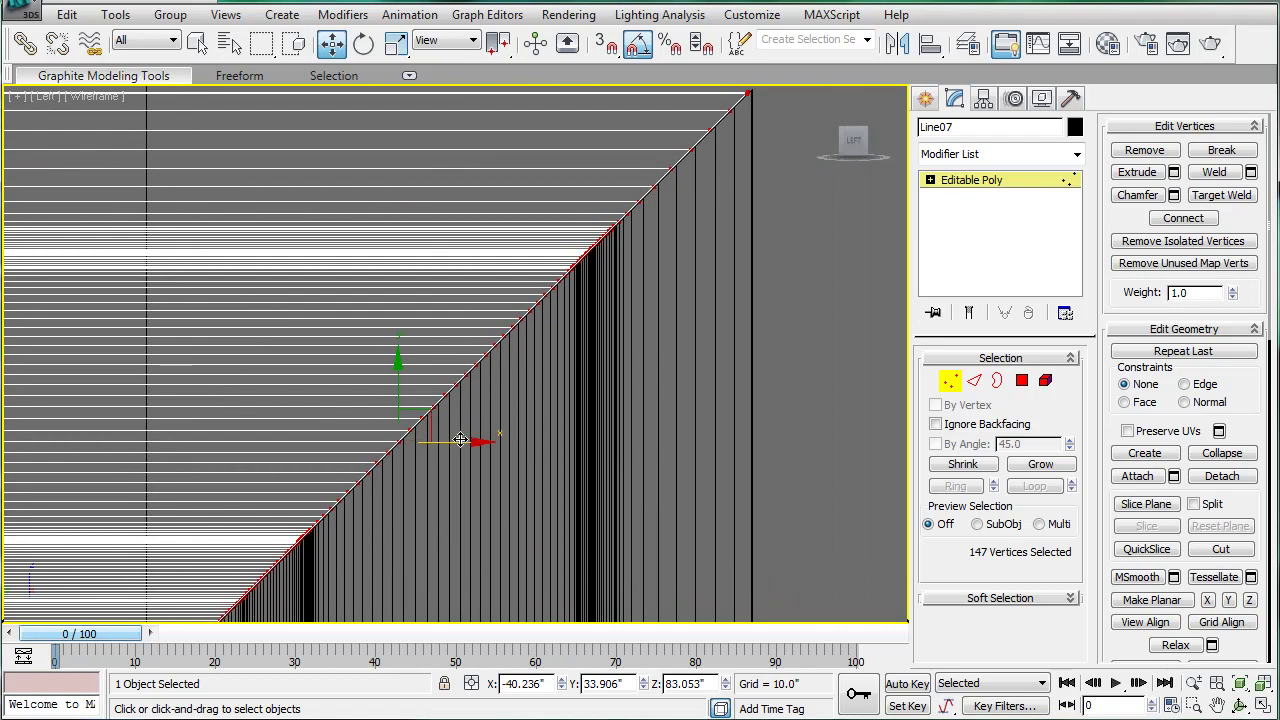
pyautogui.moveTo(460, 440); pyautogui.dragTo(578, 289, button='middle')
pyautogui.moveTo(578, 289)
pyautogui.mouseDown()
pyautogui.moveTo(566, 291)
pyautogui.moveTo(577, 288)
pyautogui.mouseUp()
pyautogui.click(950, 182)
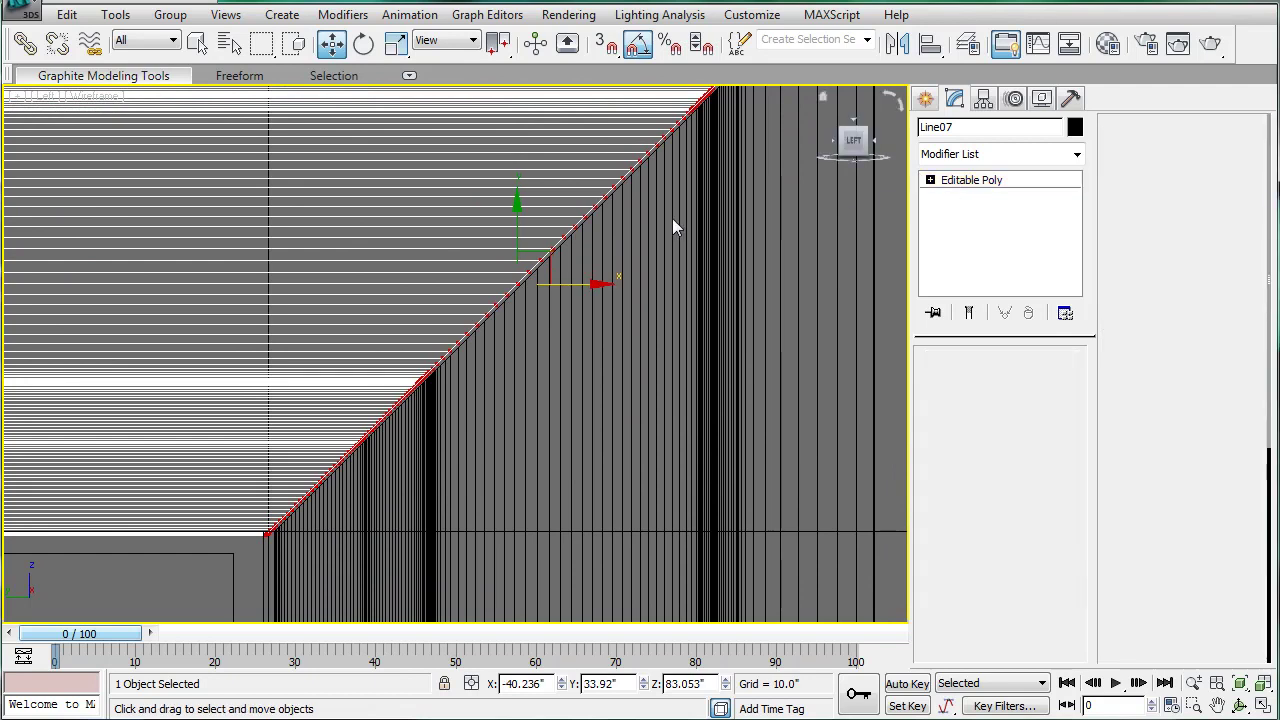
# Reposition the right side trim against the top trim's mitre, at about Y 33.69" and Z 45.51".
pyautogui.click(706, 211)
pyautogui.moveTo(551, 433); pyautogui.dragTo(548, 420, button='middle')
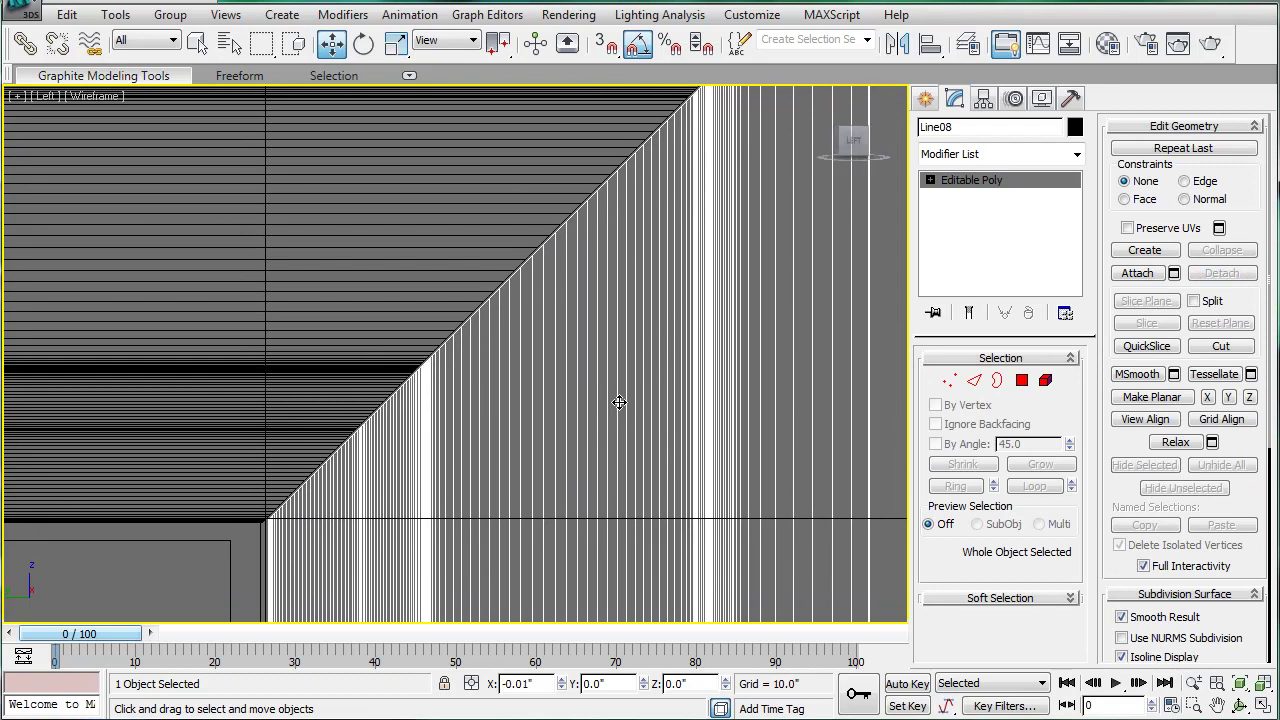
pyautogui.scroll(-5, 614, 428)
pyautogui.scroll(-5, 614, 419)
pyautogui.moveTo(584, 434); pyautogui.dragTo(588, 357, button='middle')
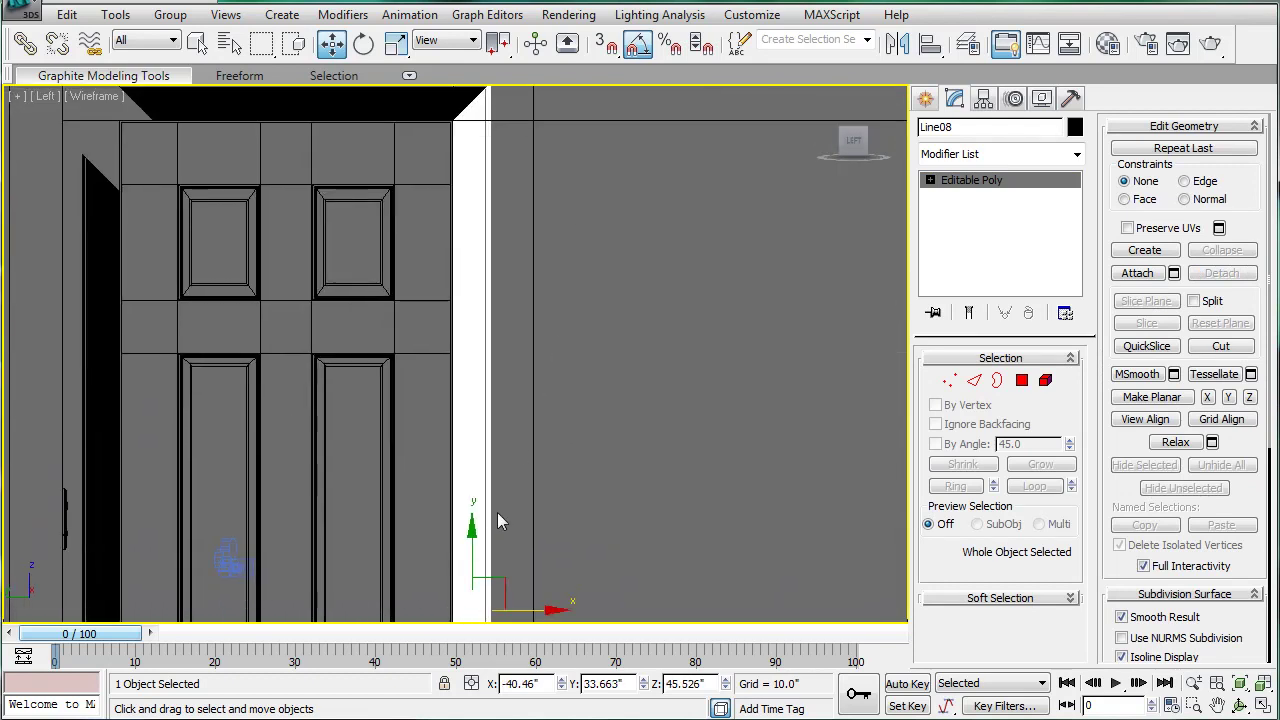
pyautogui.moveTo(495, 580); pyautogui.dragTo(504, 590)
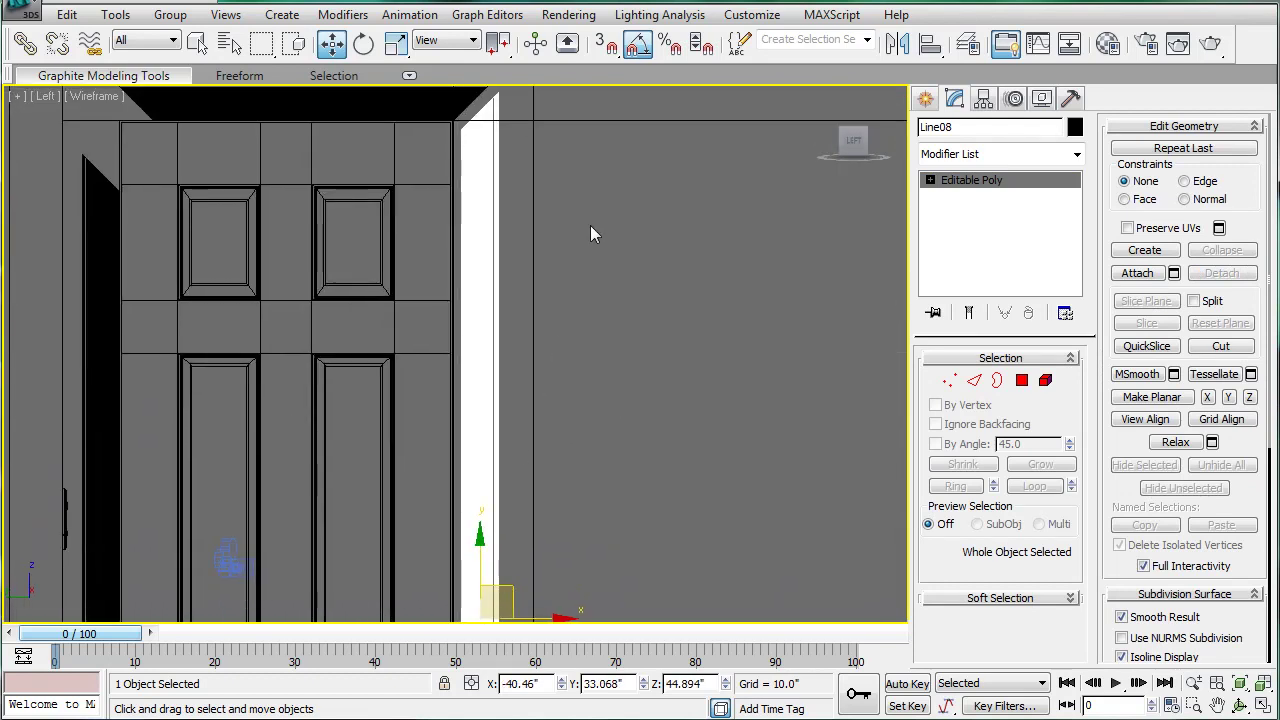
pyautogui.scroll(3, 590, 234)
pyautogui.scroll(3, 471, 400)
pyautogui.scroll(5, 517, 434)
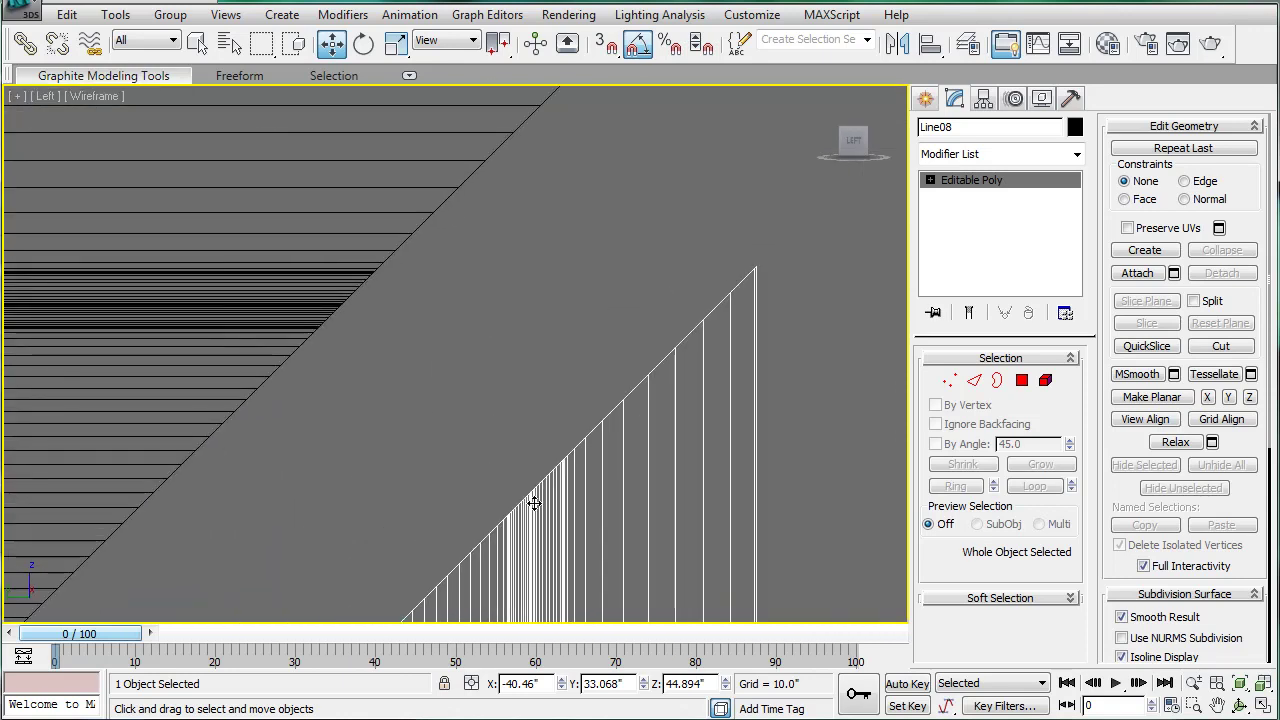
pyautogui.moveTo(536, 504); pyautogui.dragTo(346, 341)
pyautogui.scroll(-10, 346, 342)
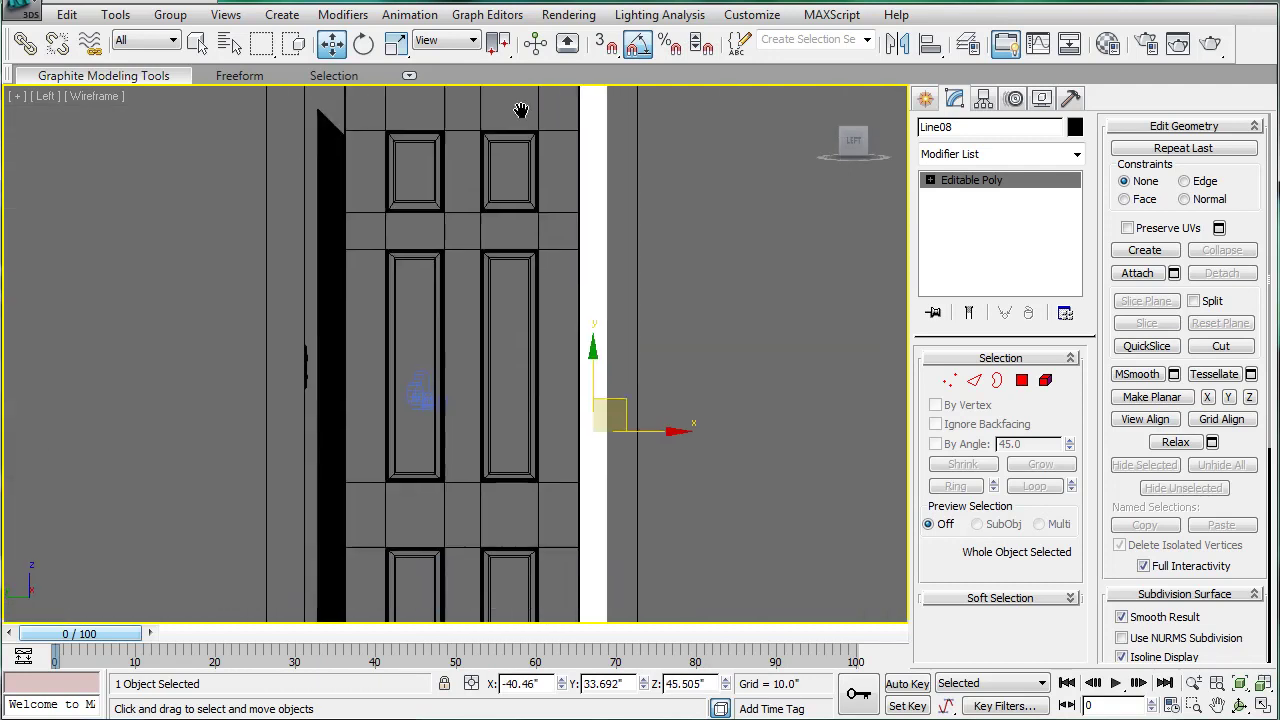
# Lower the right side trim's bottom end vertices through the baseboard to the floor, at about Z -0.06".
pyautogui.click(949, 381)
pyautogui.moveTo(606, 438); pyautogui.dragTo(549, 237, button='middle')
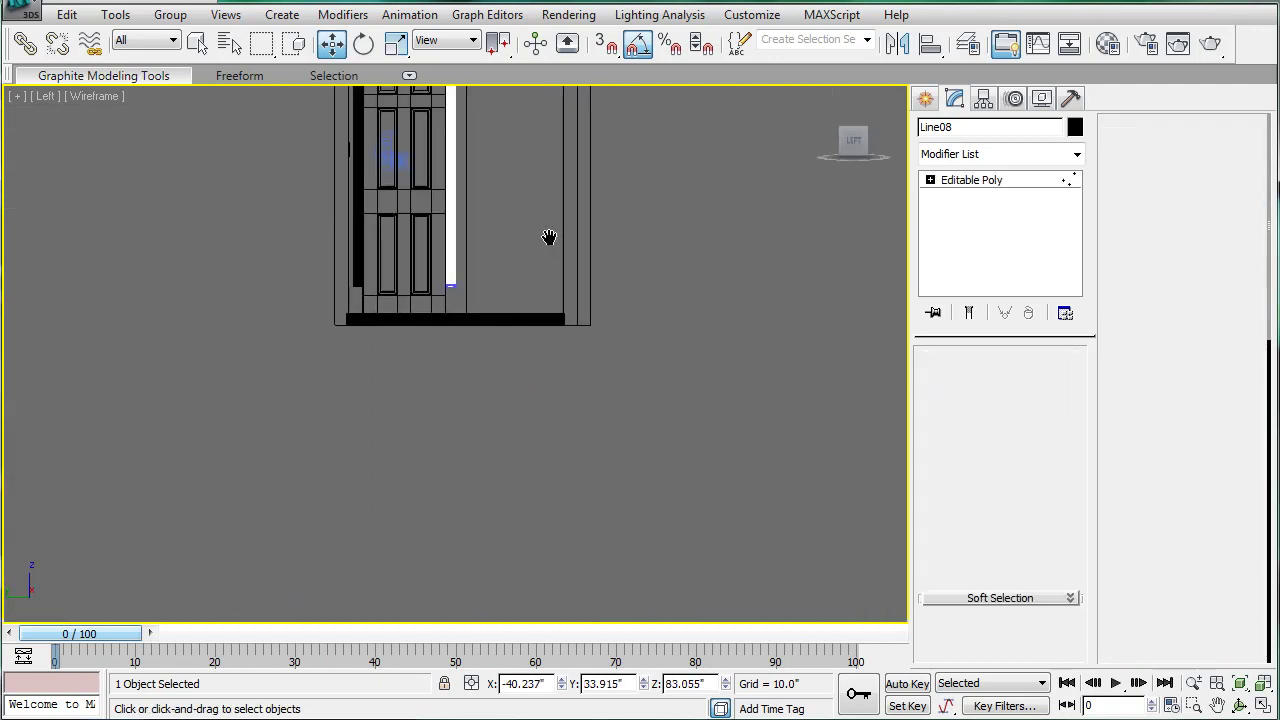
pyautogui.scroll(2, 549, 237)
pyautogui.moveTo(403, 198); pyautogui.dragTo(523, 307)
pyautogui.scroll(4, 450, 196)
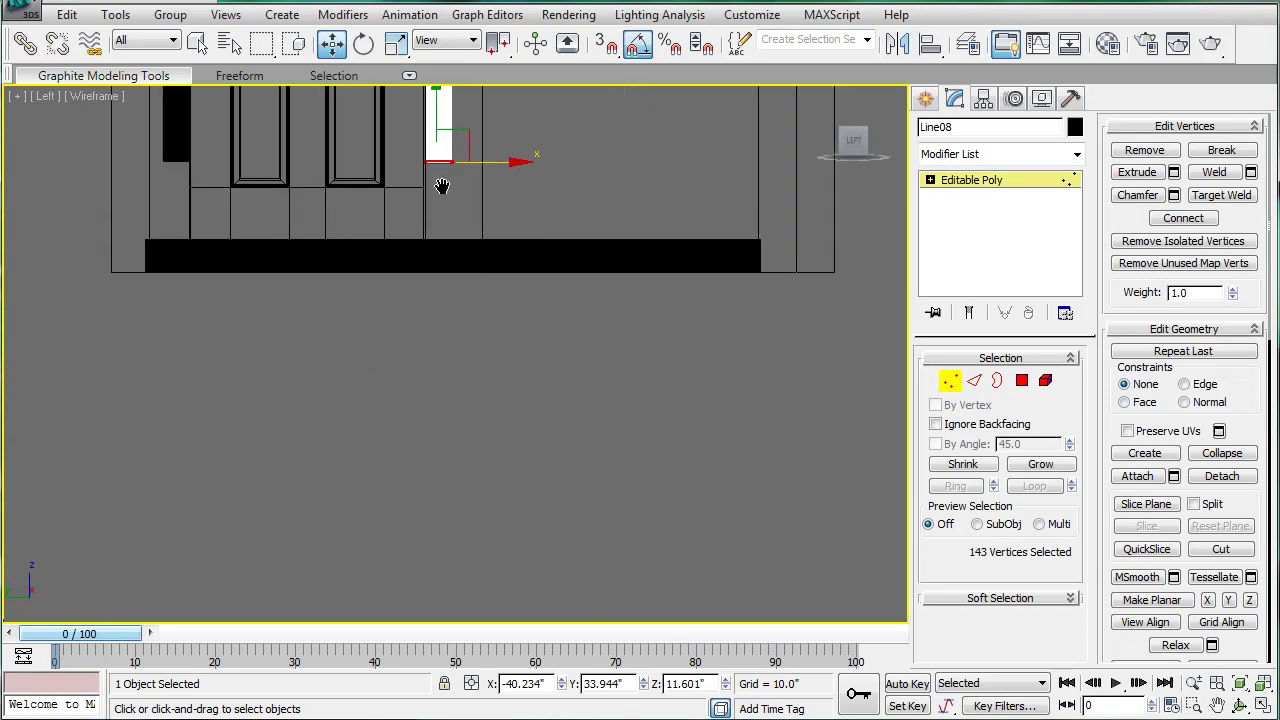
pyautogui.moveTo(449, 159); pyautogui.dragTo(454, 271)
pyautogui.scroll(9, 454, 271)
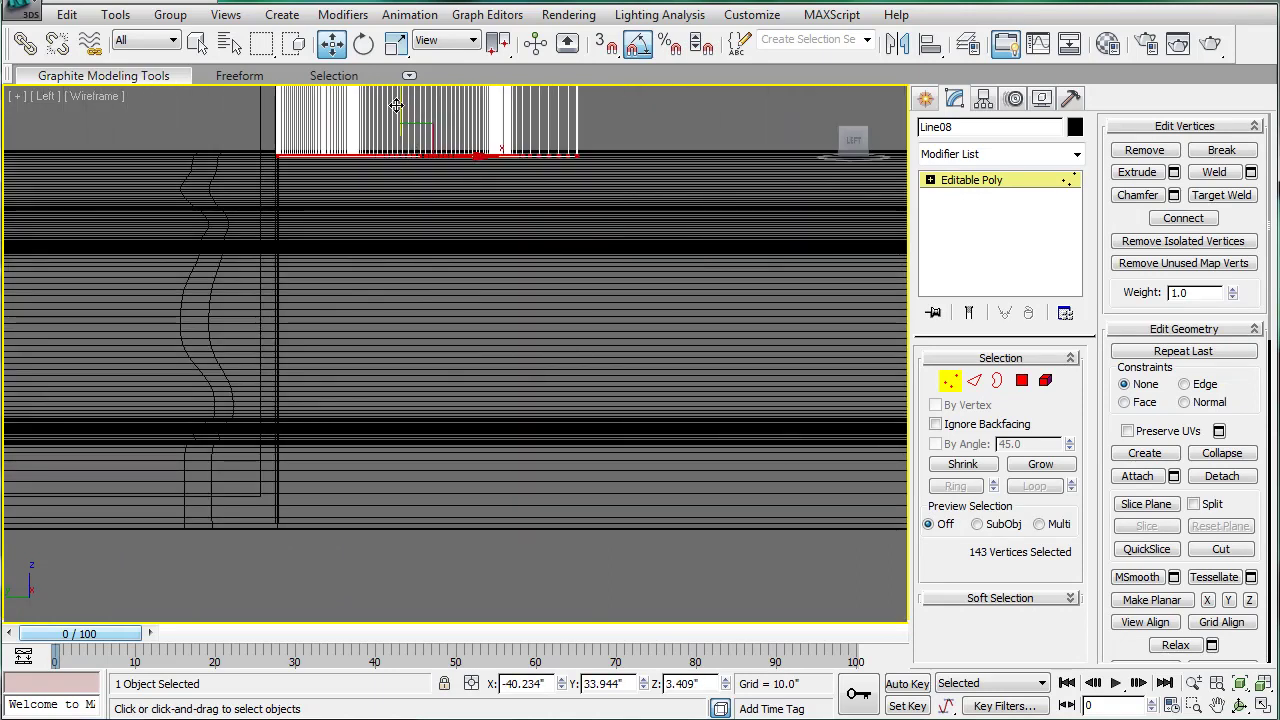
pyautogui.moveTo(397, 105); pyautogui.dragTo(437, 478)
pyautogui.scroll(-6, 437, 478)
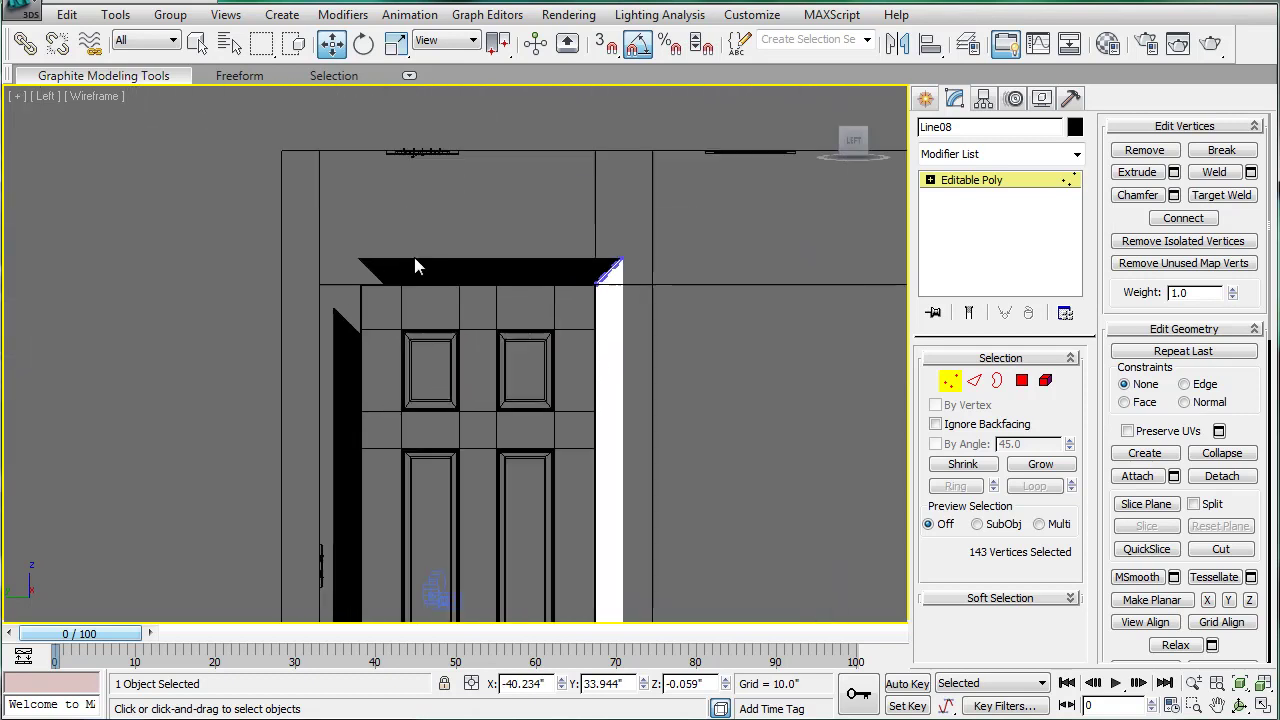
pyautogui.scroll(2, 418, 268)
pyautogui.click(1003, 182)
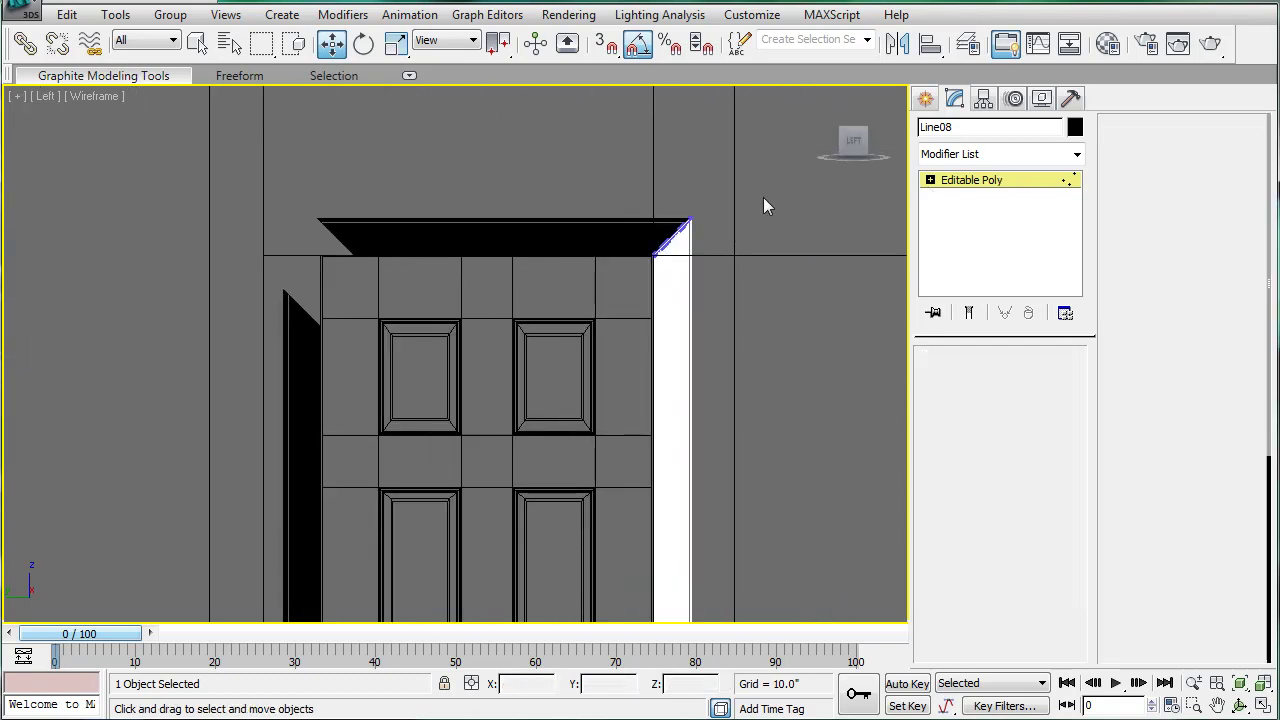
# Extend the top trim's left mitred end vertices outward by about 2.5" to align with the door opening's corner.
pyautogui.click(636, 231)
pyautogui.moveTo(340, 260); pyautogui.dragTo(440, 333)
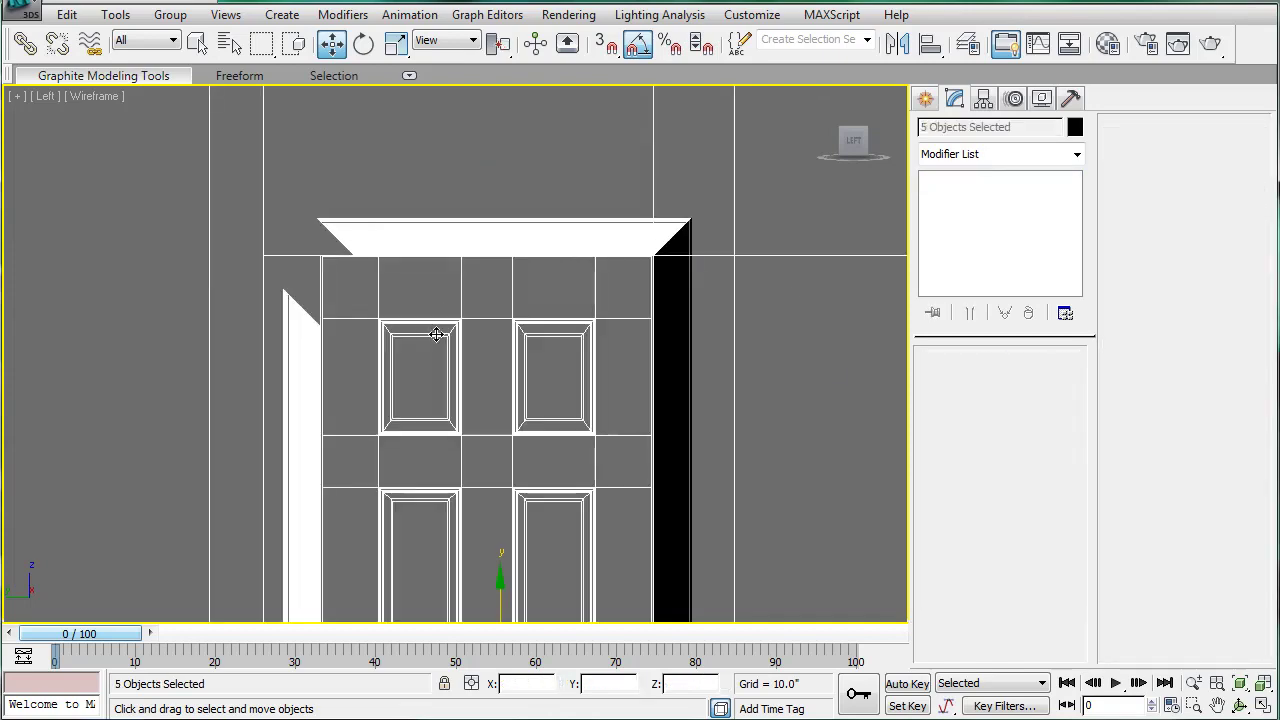
pyautogui.click(556, 224)
pyautogui.click(555, 220)
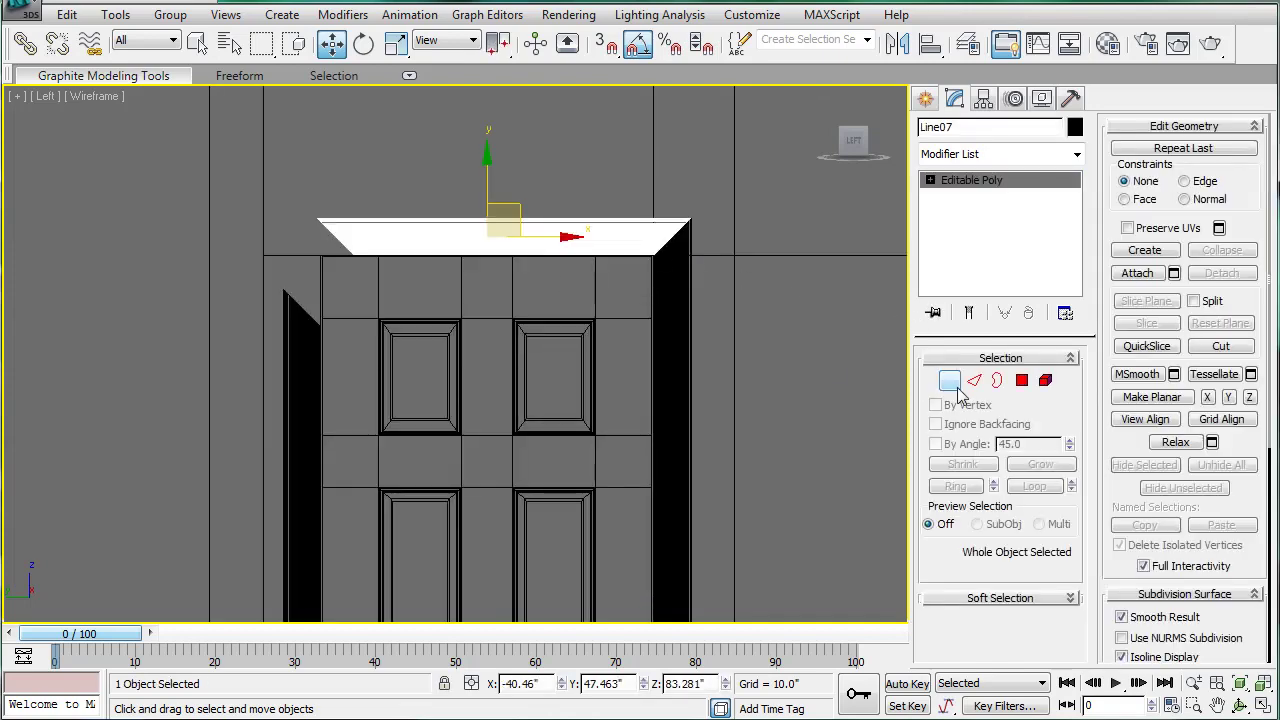
pyautogui.press('1')
pyautogui.moveTo(264, 187); pyautogui.dragTo(356, 287)
pyautogui.scroll(10, 357, 230)
pyautogui.moveTo(256, 308); pyautogui.dragTo(113, 340)
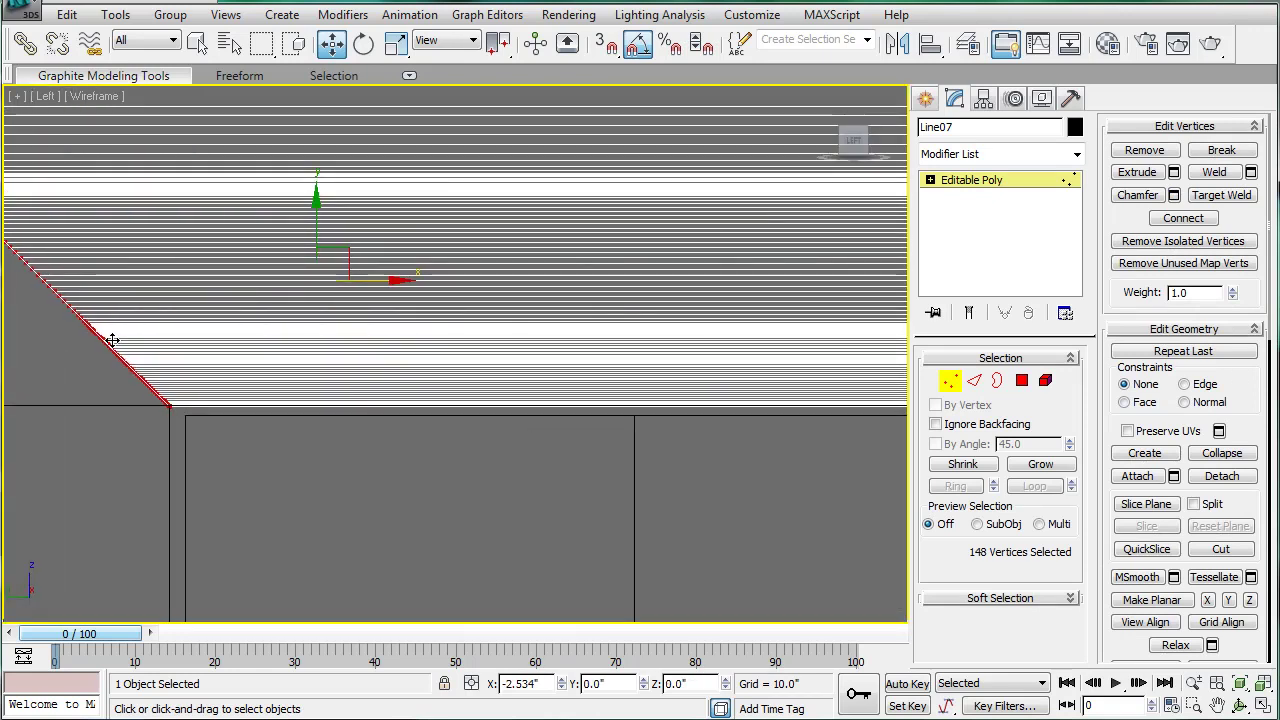
pyautogui.click(971, 180)
# Raise the left side trim's mitred top vertices to about Z 83.04" so they meet the top trim.
pyautogui.scroll(-6, 543, 391)
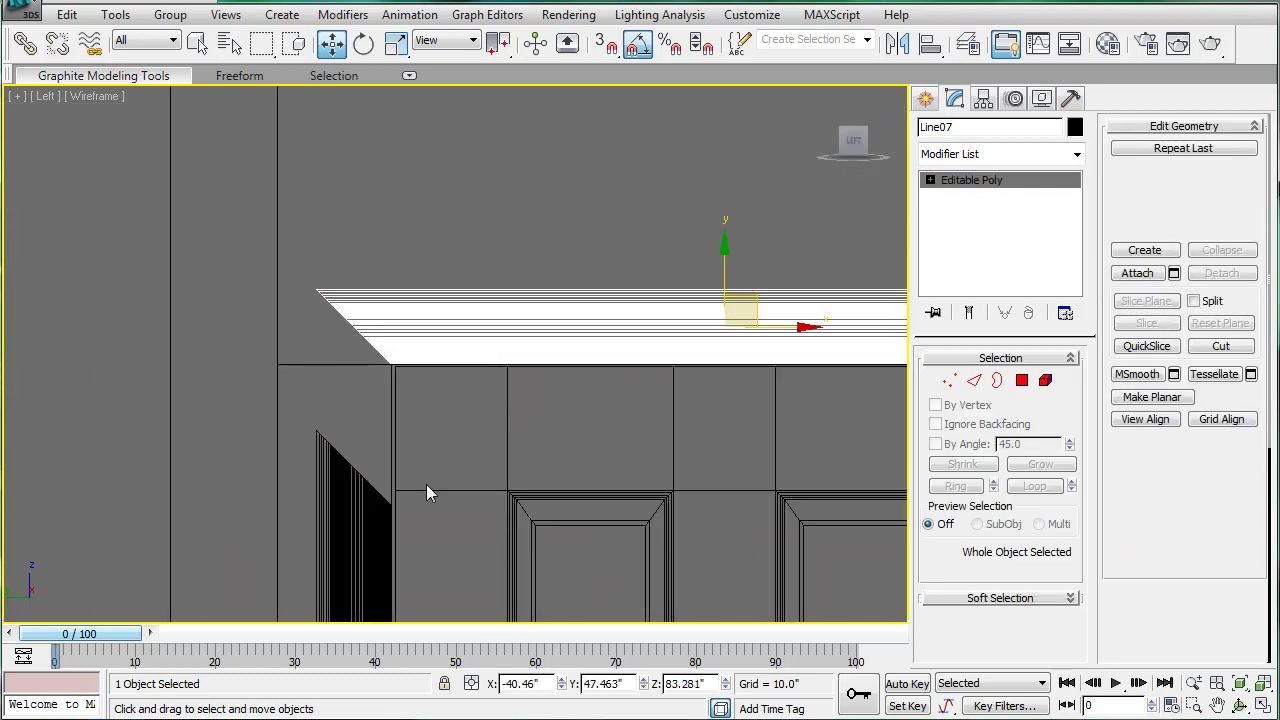
pyautogui.click(380, 509)
pyautogui.click(949, 380)
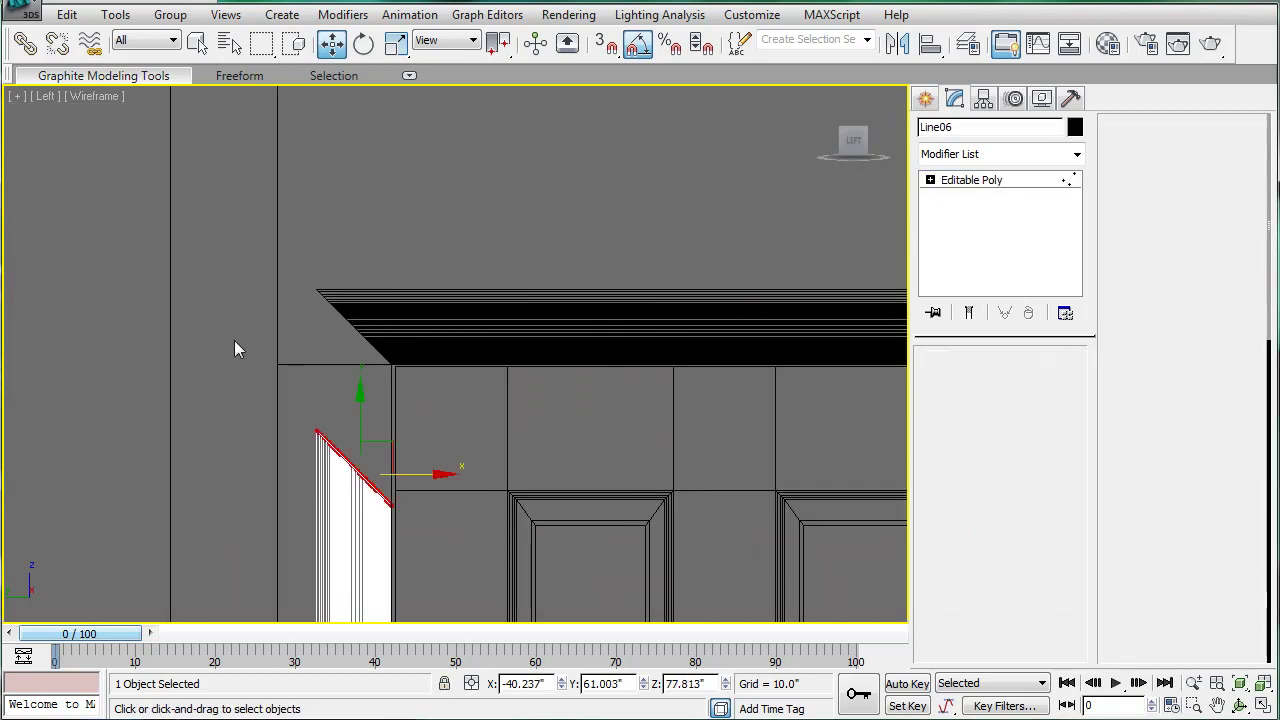
pyautogui.scroll(6, 358, 428)
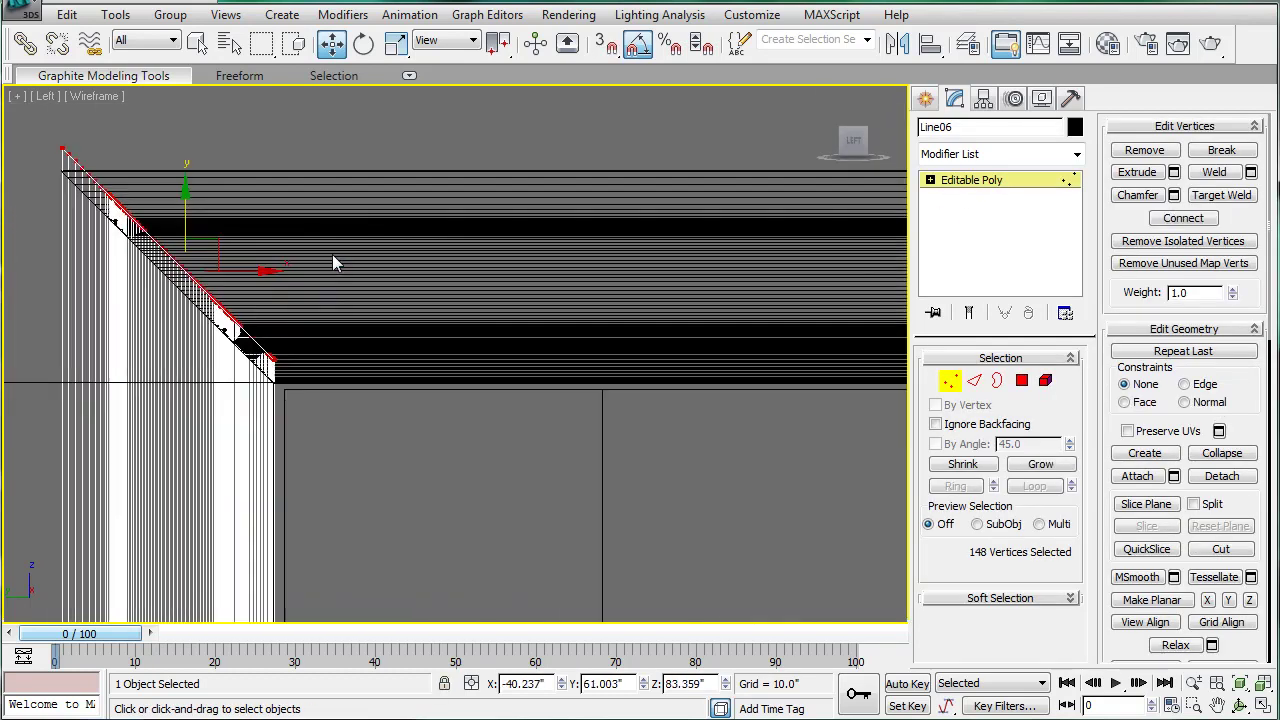
pyautogui.moveTo(754, 406); pyautogui.dragTo(756, 478)
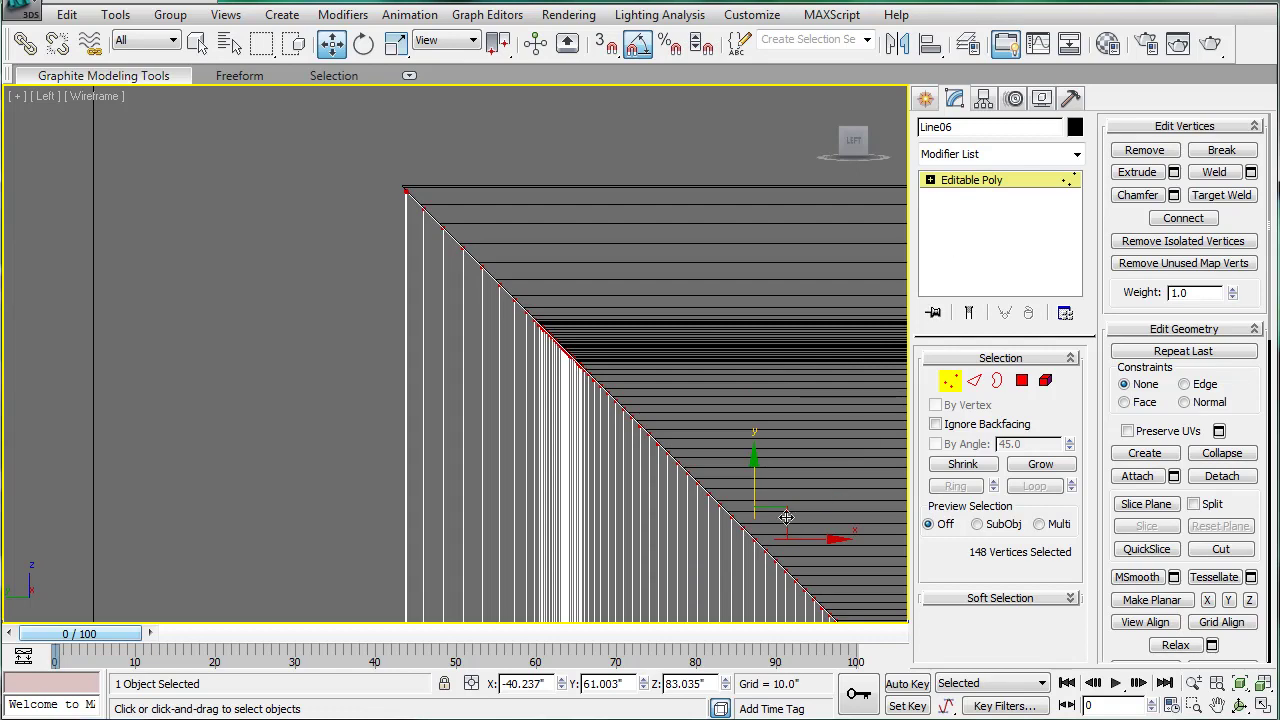
pyautogui.scroll(-2, 590, 313)
pyautogui.moveTo(771, 390); pyautogui.dragTo(537, 187, button='middle')
pyautogui.scroll(2, 600, 319)
pyautogui.scroll(-1, 602, 286)
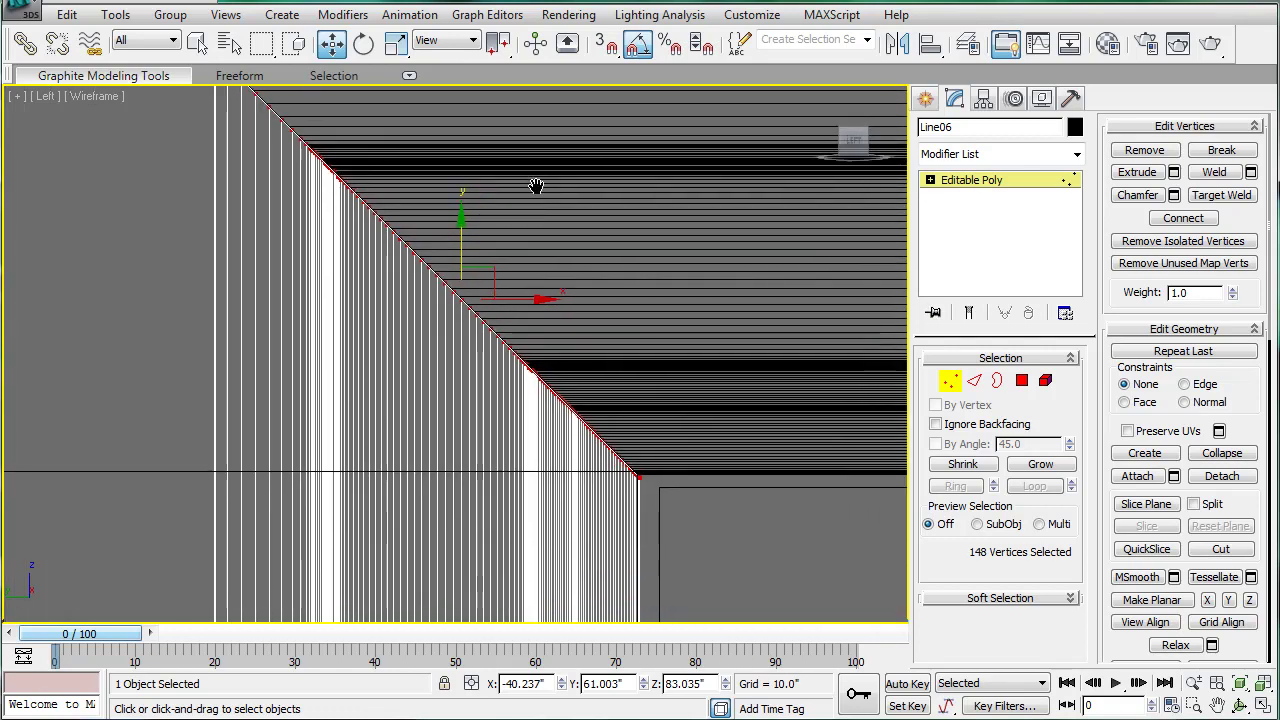
pyautogui.click(985, 184)
pyautogui.scroll(4, 450, 440)
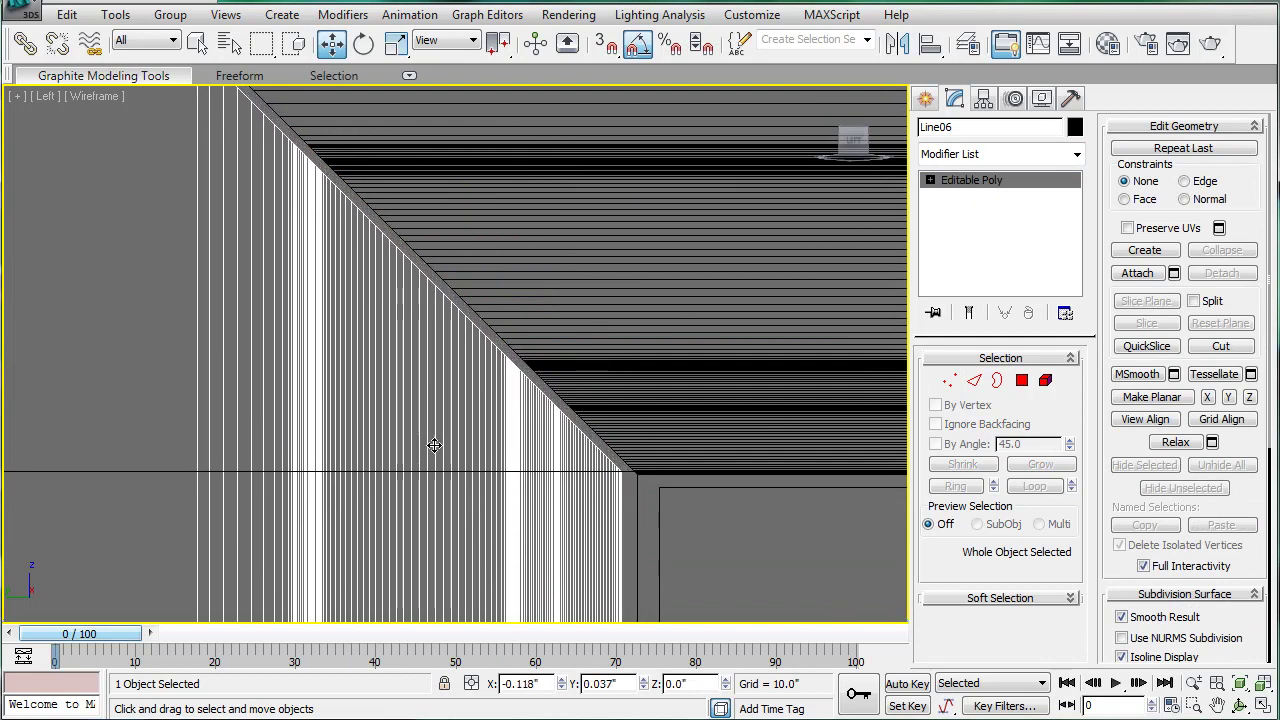
# Nudge the left side trim against the top trim's mitre and lower its bottom end vertices to the floor, at about Z -0.04".
pyautogui.moveTo(610, 387); pyautogui.dragTo(636, 393)
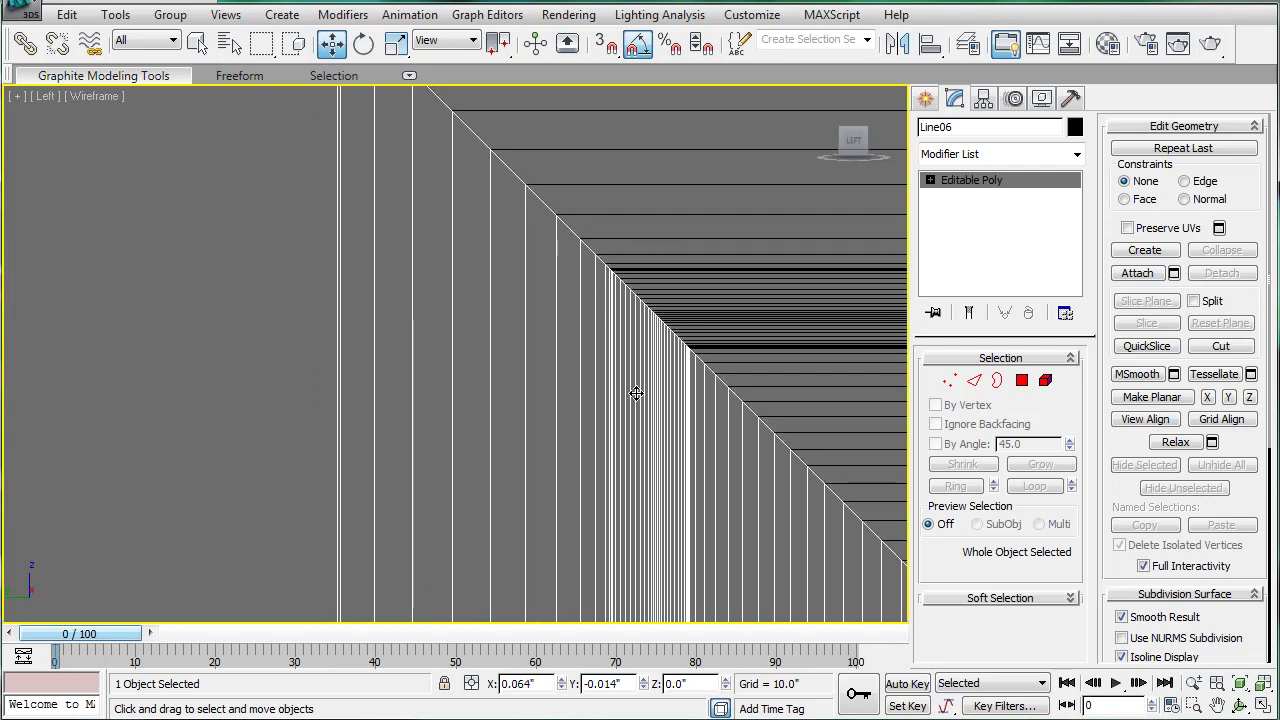
pyautogui.scroll(-9, 637, 396)
pyautogui.click(953, 378)
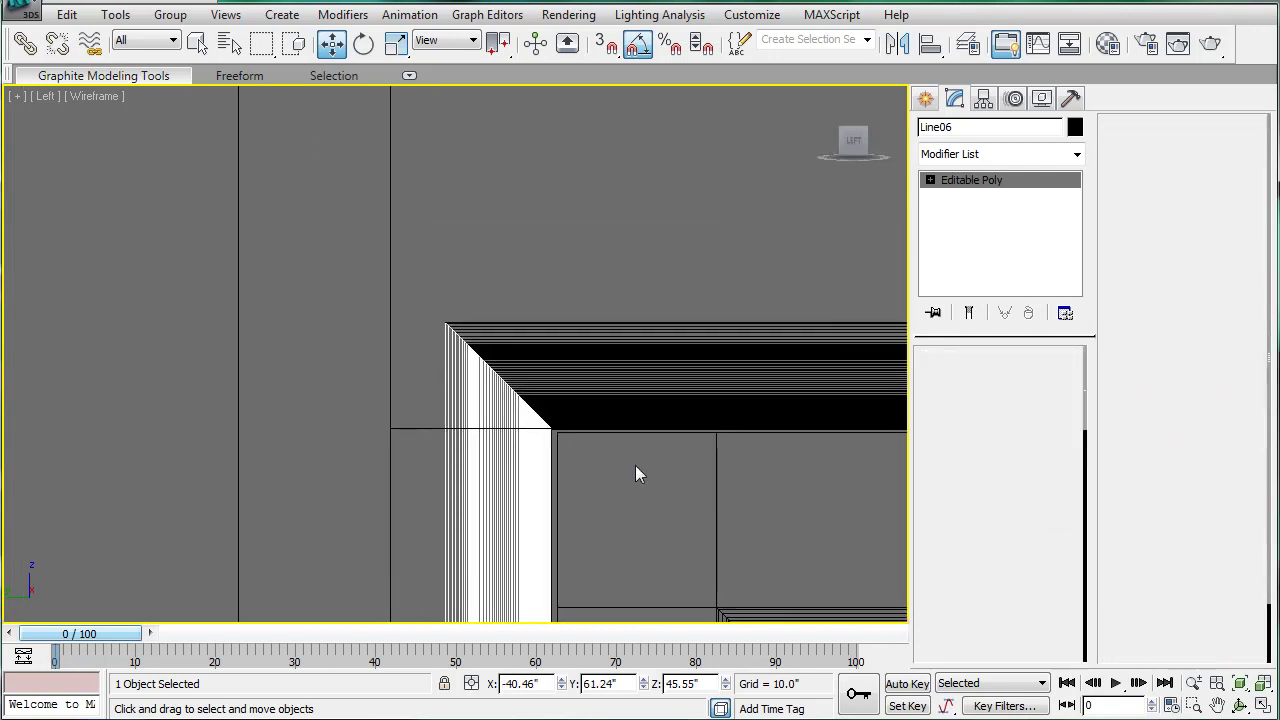
pyautogui.scroll(-12, 557, 469)
pyautogui.moveTo(557, 469); pyautogui.dragTo(526, 251, button='middle')
pyautogui.scroll(5, 520, 248)
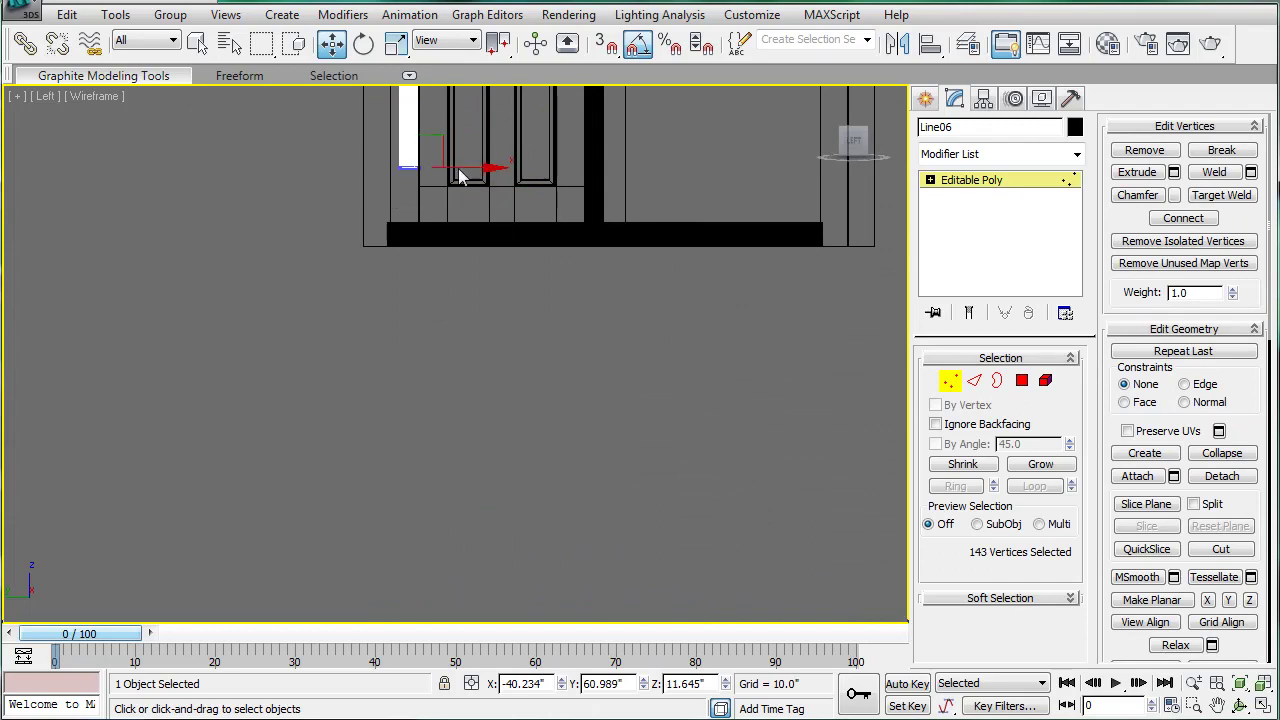
pyautogui.scroll(3, 459, 176)
pyautogui.moveTo(365, 183); pyautogui.dragTo(364, 342)
pyautogui.scroll(8, 375, 332)
pyautogui.moveTo(375, 332); pyautogui.dragTo(774, 97, button='middle')
pyautogui.moveTo(388, 263); pyautogui.dragTo(387, 254)
pyautogui.scroll(2, 539, 258)
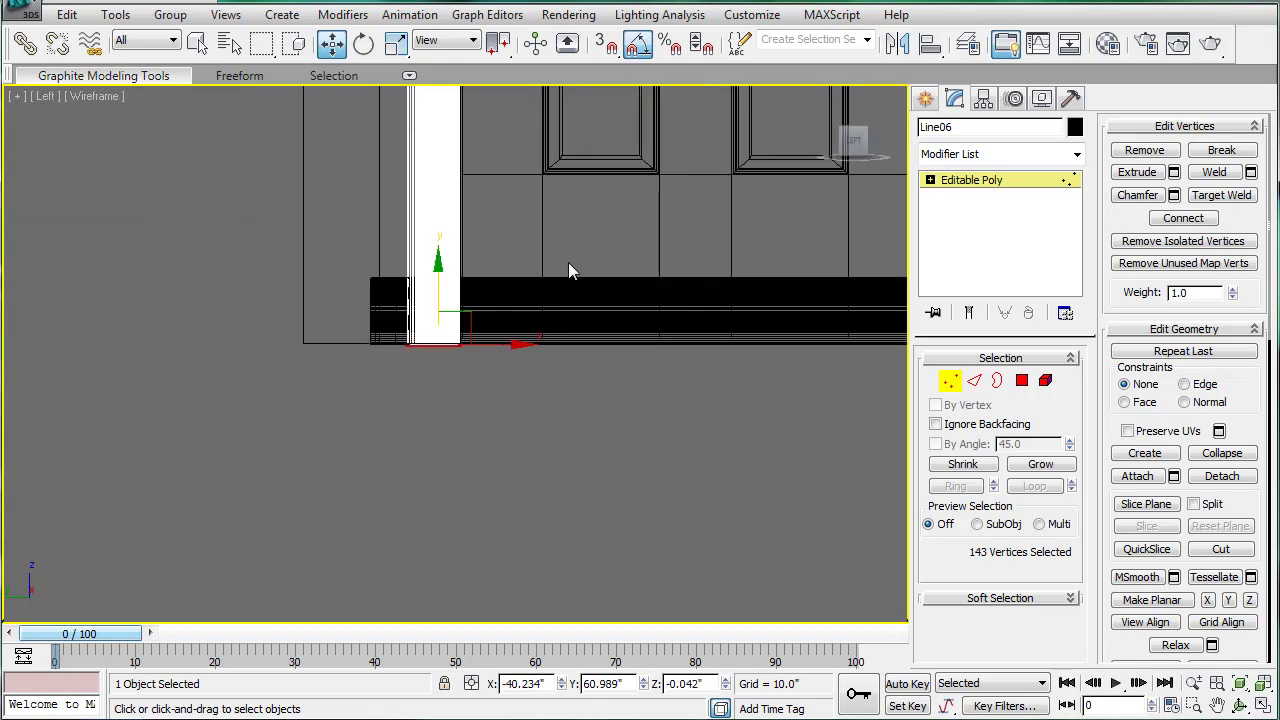
# Examine the foot of the left side trim and its junction with the baseboard in a shaded perspective view.
pyautogui.press('p')
pyautogui.moveTo(601, 292); pyautogui.dragTo(307, 404, button='middle')
pyautogui.press('F3')
pyautogui.scroll(-5, 605, 325)
pyautogui.moveTo(359, 305); pyautogui.dragTo(408, 434, button='middle')
pyautogui.scroll(5, 408, 434)
pyautogui.moveTo(480, 292); pyautogui.dragTo(469, 154, button='middle')
pyautogui.scroll(4, 477, 395)
pyautogui.scroll(4, 450, 440)
pyautogui.moveTo(447, 290); pyautogui.dragTo(443, 234, button='middle')
pyautogui.scroll(2, 420, 514)
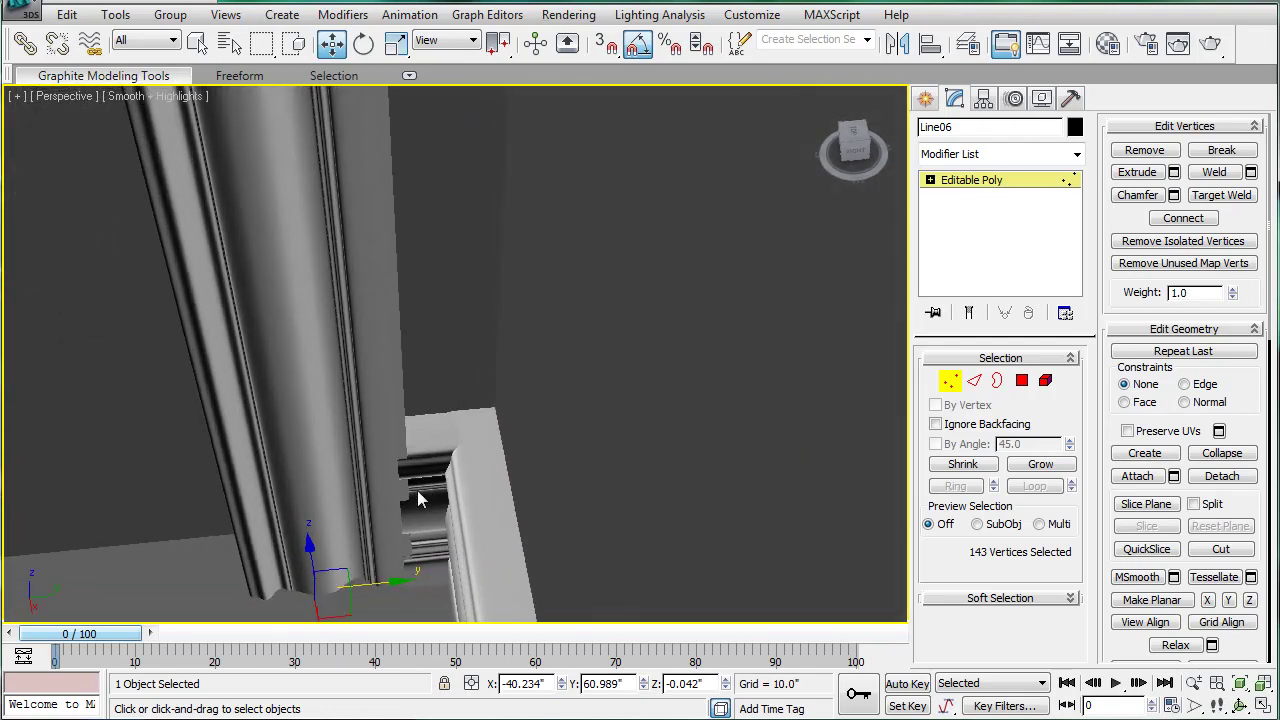
# Move the baseboard beside the door along the X axis toward the door wall, to about X -40.61".
pyautogui.click(960, 180)
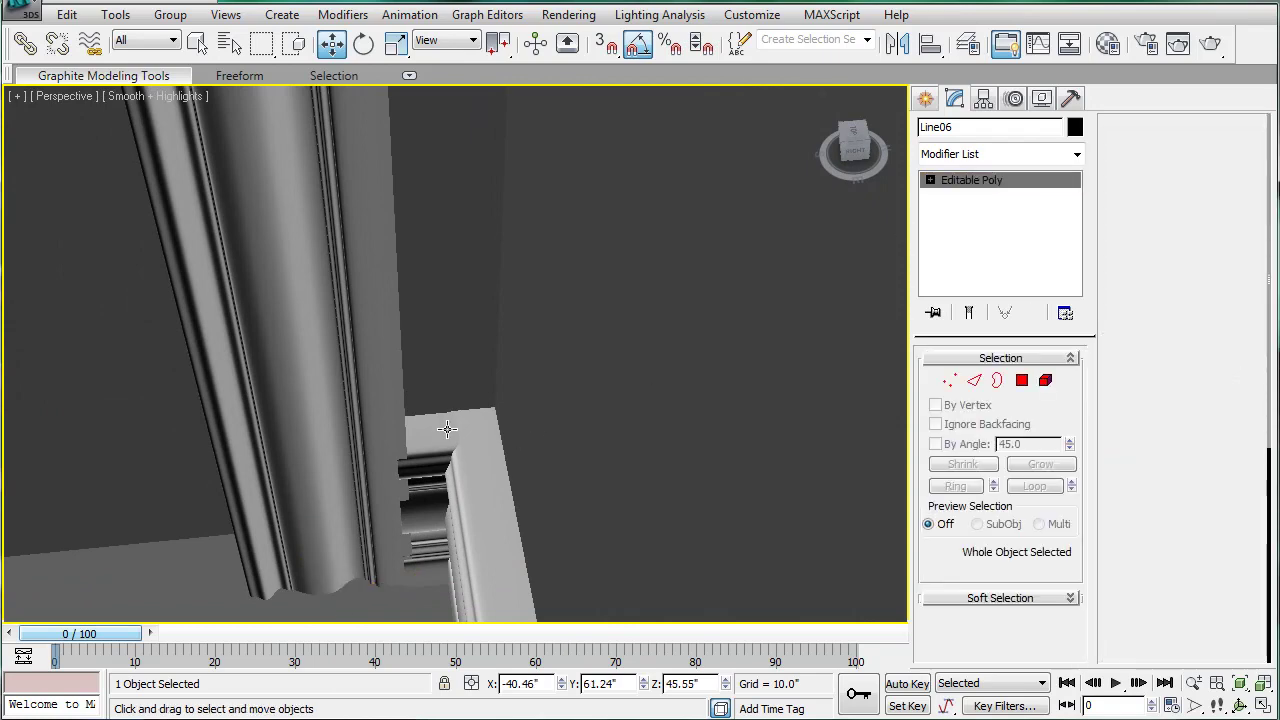
pyautogui.click(443, 449)
pyautogui.hotkey('ctrl', 'z')
pyautogui.keyDown('alt'); pyautogui.moveTo(519, 461); pyautogui.dragTo(284, 476, button='middle'); pyautogui.keyUp('alt')
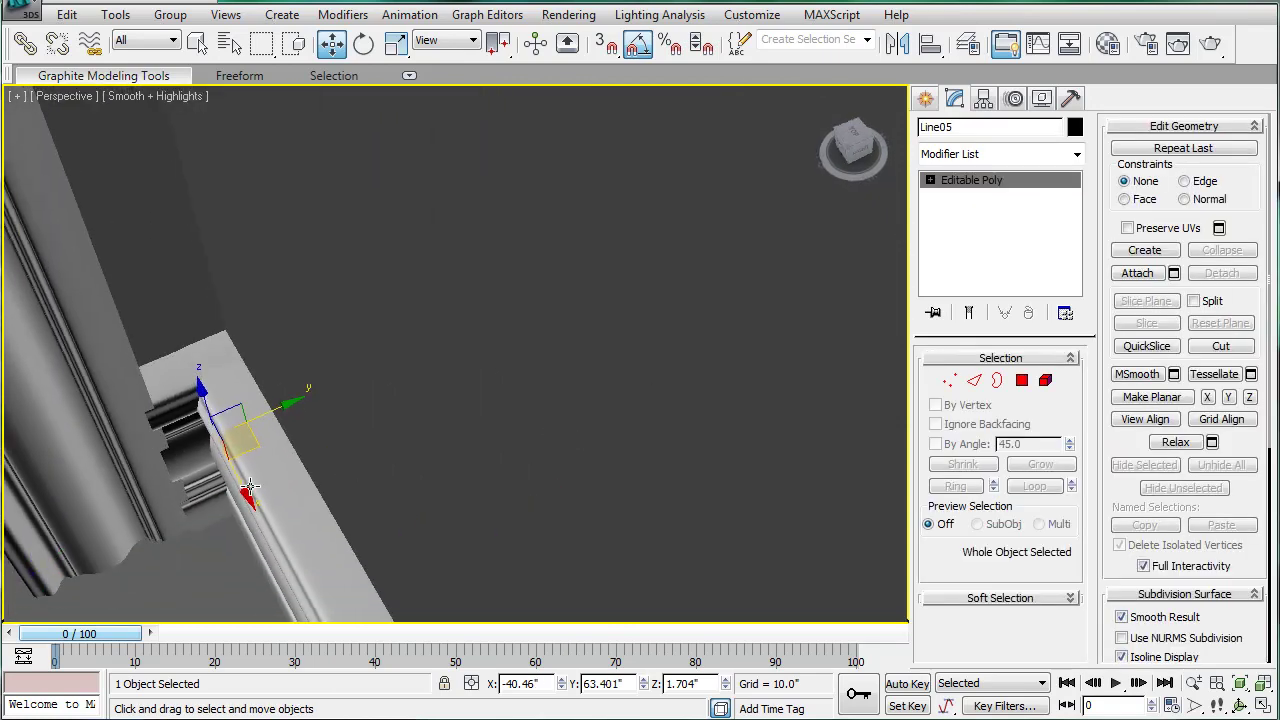
pyautogui.moveTo(250, 487); pyautogui.dragTo(237, 485)
pyautogui.scroll(-3, 240, 474)
pyautogui.scroll(-3, 236, 447)
pyautogui.scroll(1, 257, 428)
pyautogui.moveTo(257, 428); pyautogui.dragTo(277, 459, button='middle')
pyautogui.scroll(2, 432, 432)
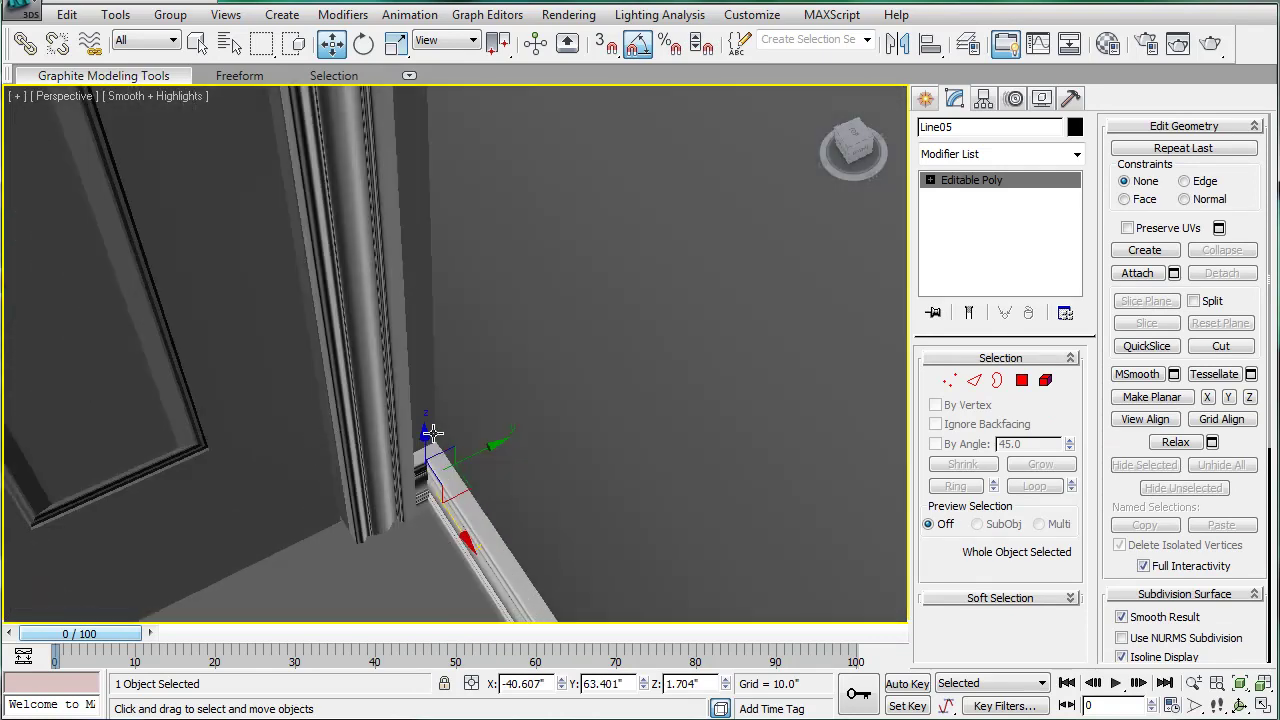
pyautogui.scroll(-3, 449, 437)
pyautogui.scroll(3, 457, 416)
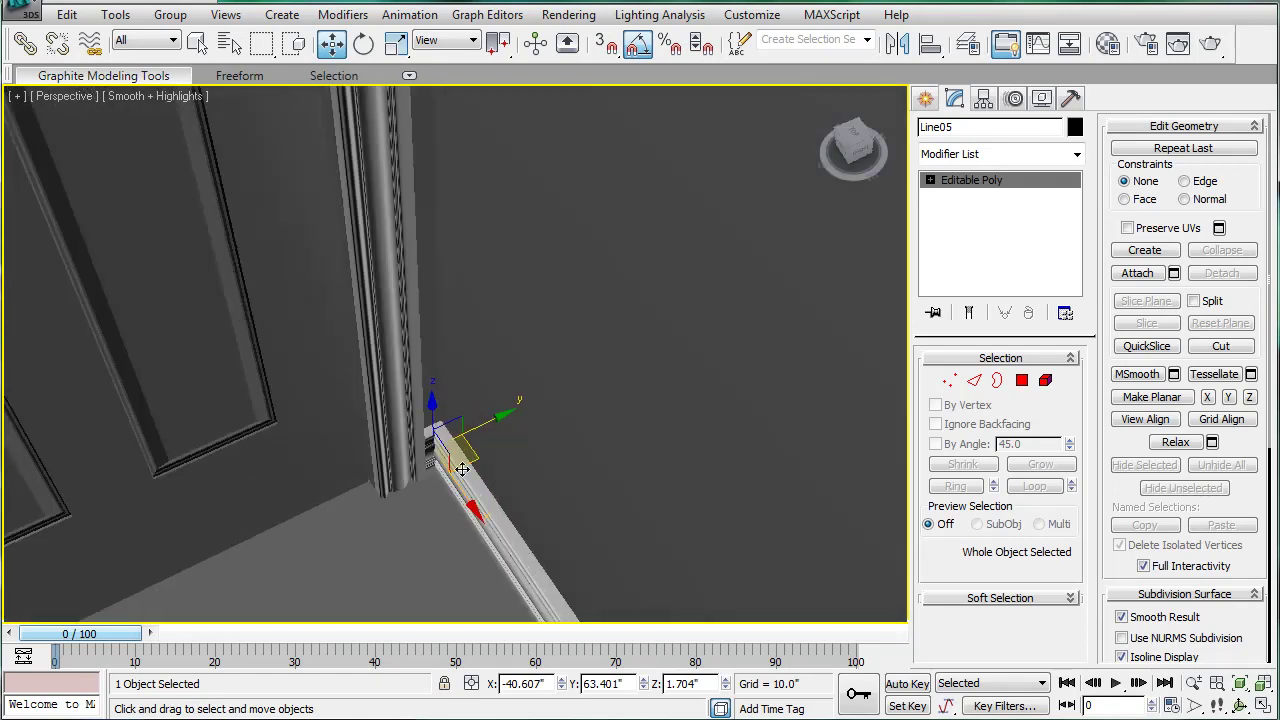
pyautogui.scroll(-3, 437, 380)
pyautogui.moveTo(437, 328); pyautogui.dragTo(429, 388, button='middle')
pyautogui.click(840, 228)
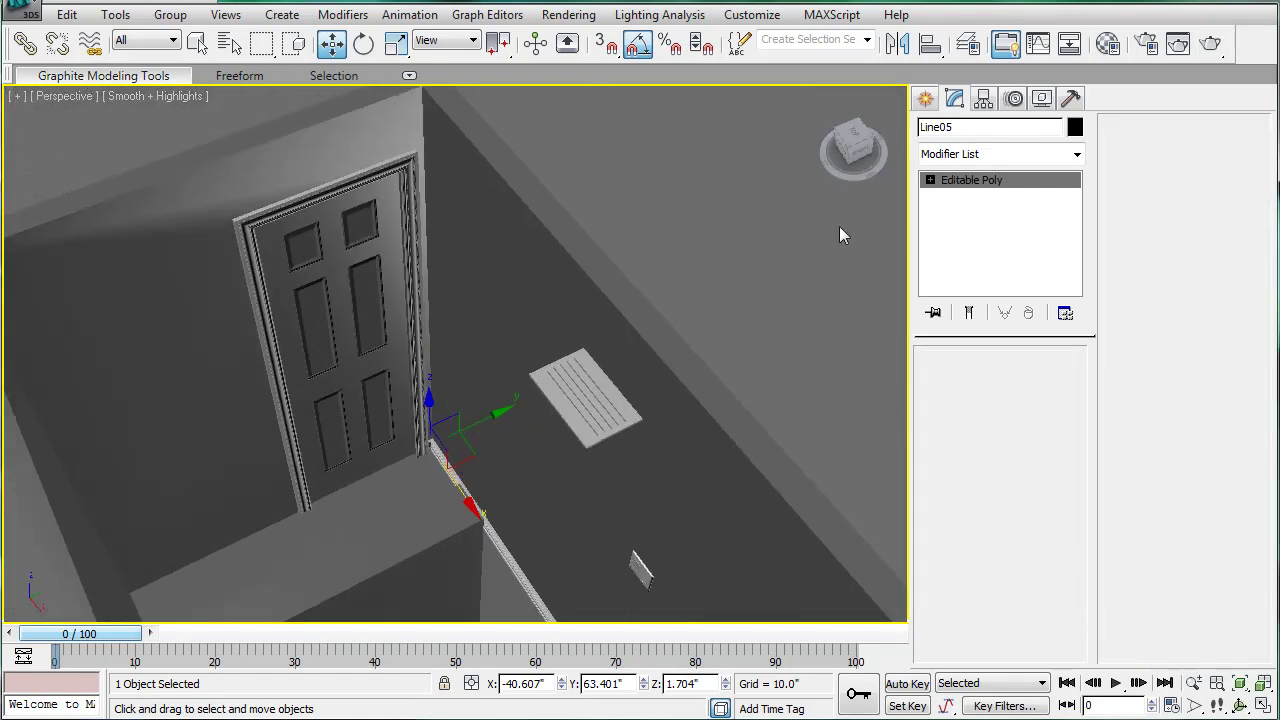
pyautogui.press('1')
pyautogui.keyDown('alt'); pyautogui.moveTo(707, 287); pyautogui.dragTo(651, 306, button='middle'); pyautogui.keyUp('alt')
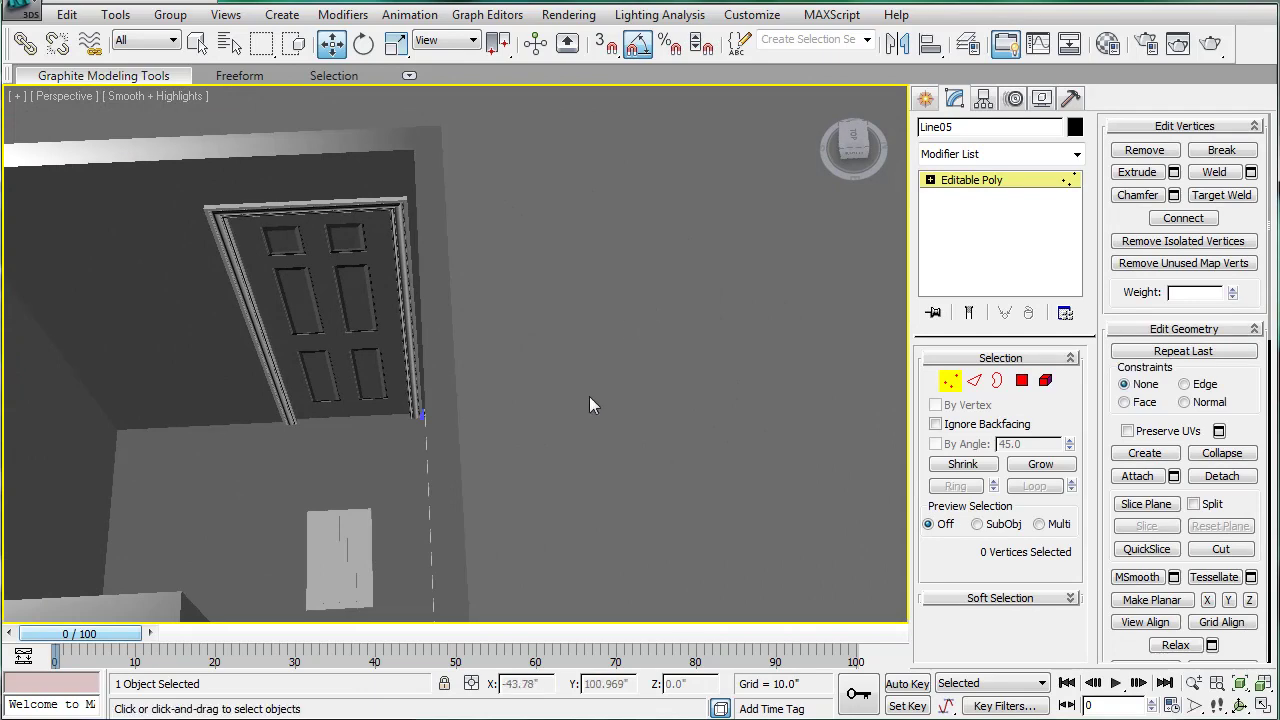
pyautogui.moveTo(586, 397)
pyautogui.keyDown('alt'); pyautogui.mouseDown(button='middle')
pyautogui.moveTo(526, 324)
pyautogui.moveTo(640, 314)
pyautogui.moveTo(592, 337)
pyautogui.moveTo(680, 370)
pyautogui.moveTo(568, 379)
pyautogui.mouseUp(button='middle'); pyautogui.keyUp('alt')
pyautogui.scroll(-4, 610, 342)
pyautogui.scroll(2, 620, 352)
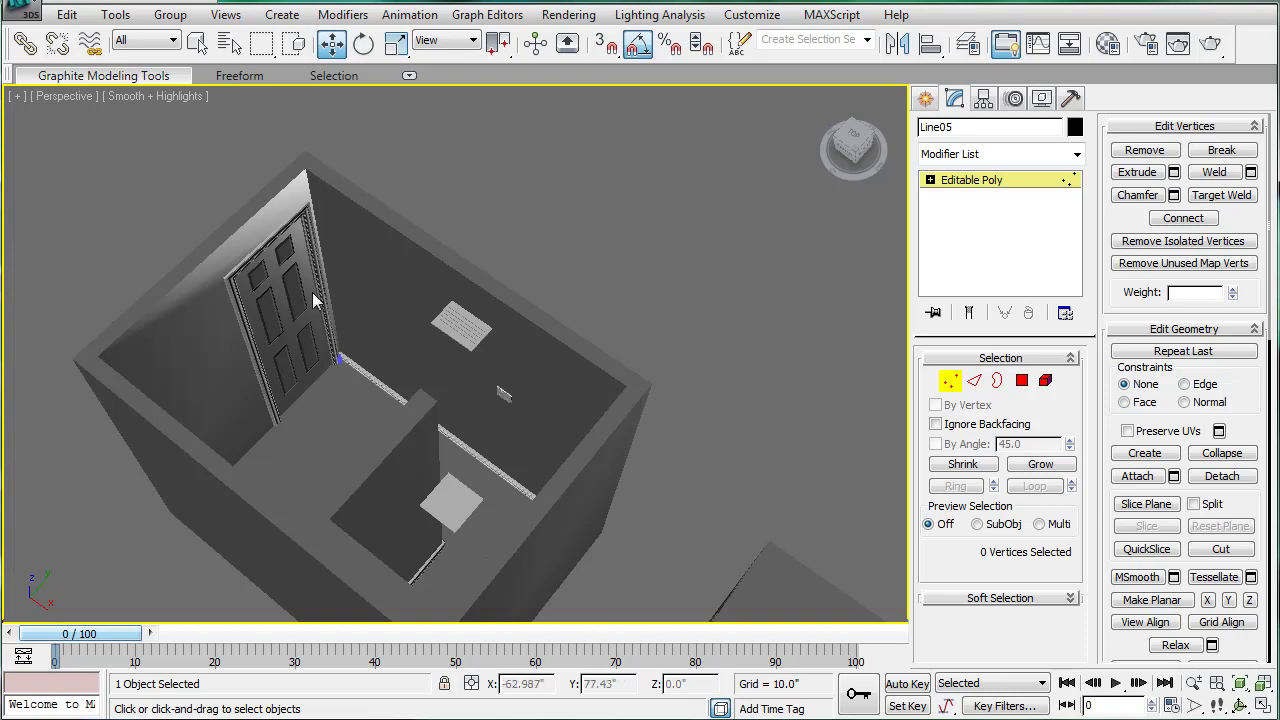
pyautogui.click(972, 188)
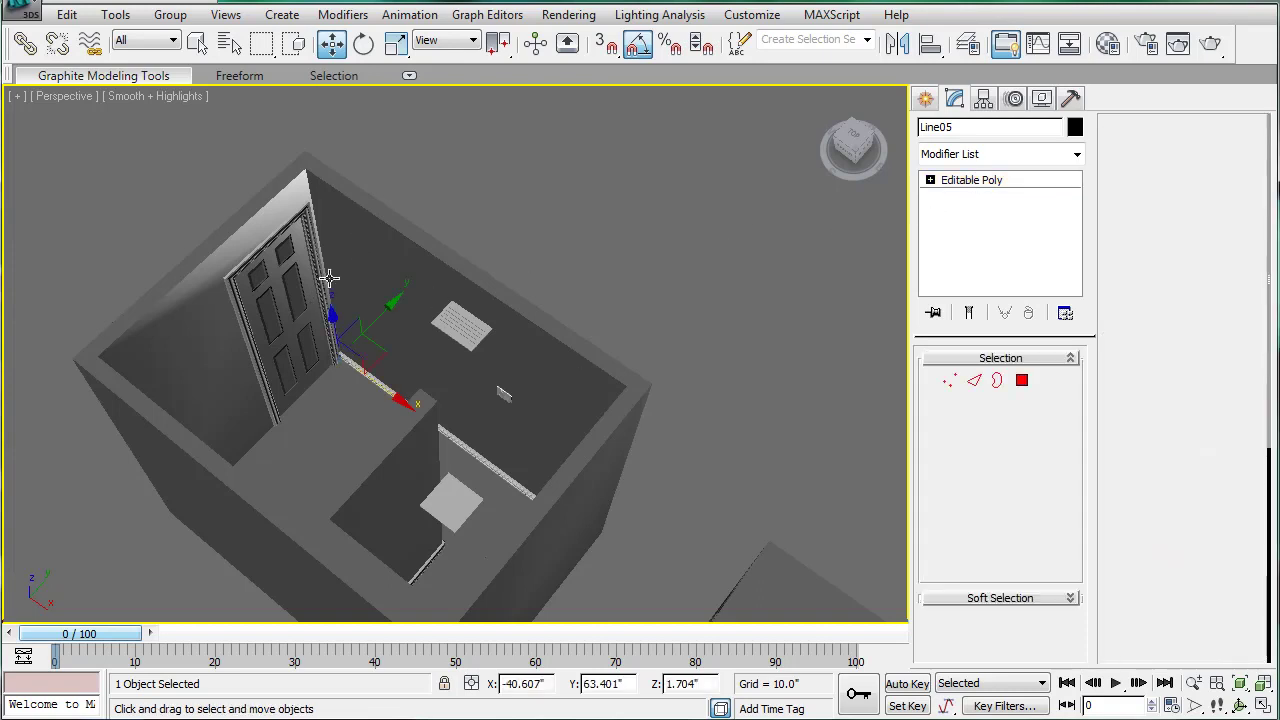
pyautogui.click(280, 310)
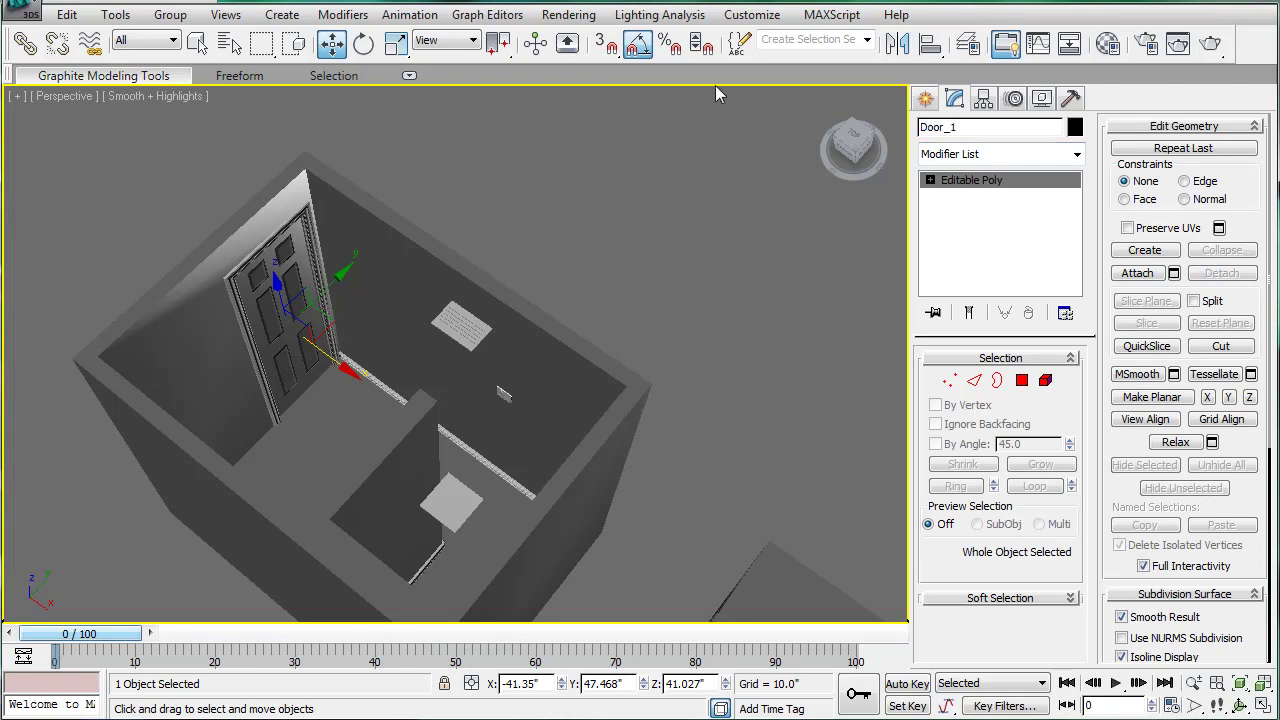
pyautogui.click(640, 130)
# Show edged faces and select the four vertical edges bounding the room wall opposite the door, on its outer and inner faces.
pyautogui.click(597, 459)
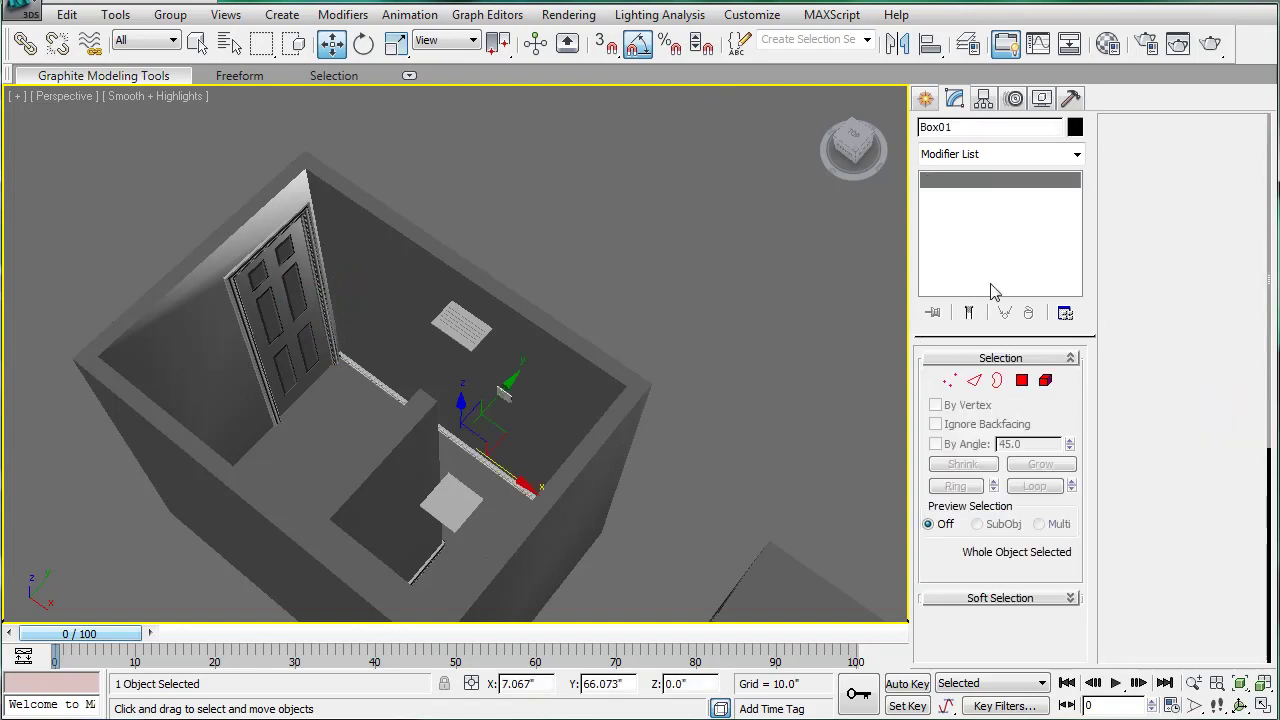
pyautogui.press('F4')
pyautogui.keyDown('alt'); pyautogui.moveTo(627, 422); pyautogui.dragTo(622, 396, button='middle'); pyautogui.keyUp('alt')
pyautogui.scroll(6, 600, 343)
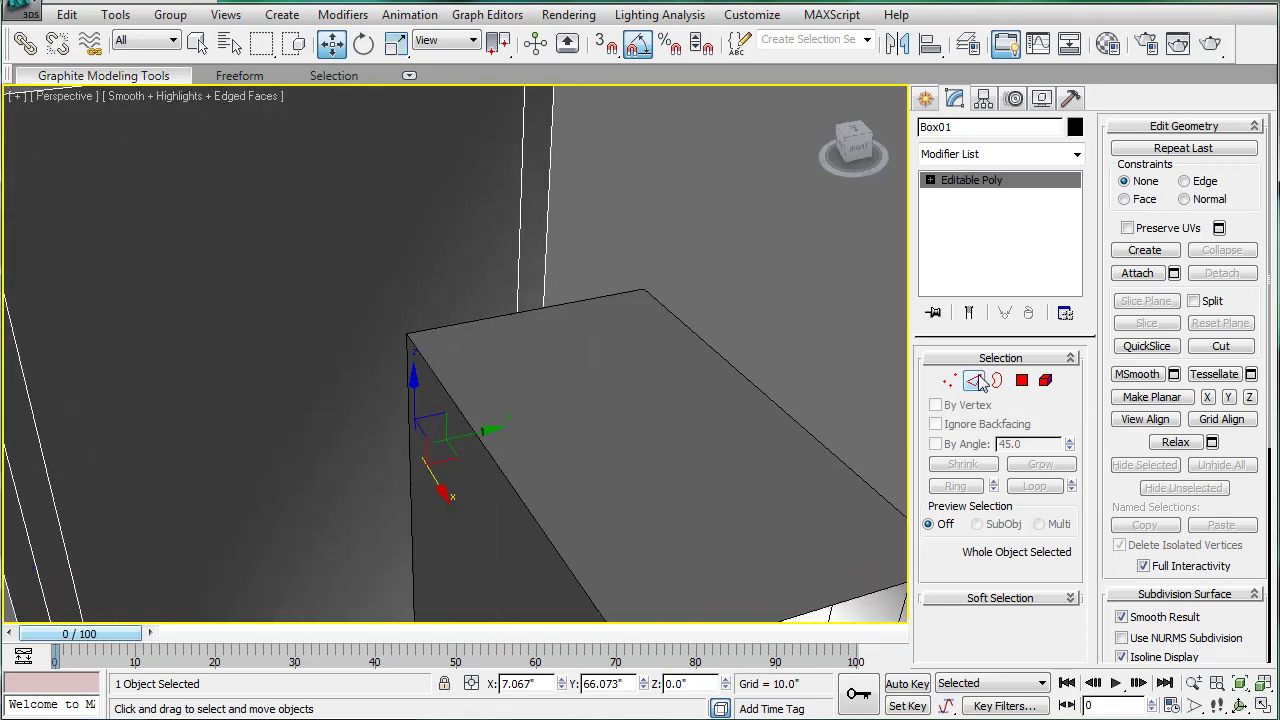
pyautogui.click(974, 380)
pyautogui.scroll(-10, 577, 269)
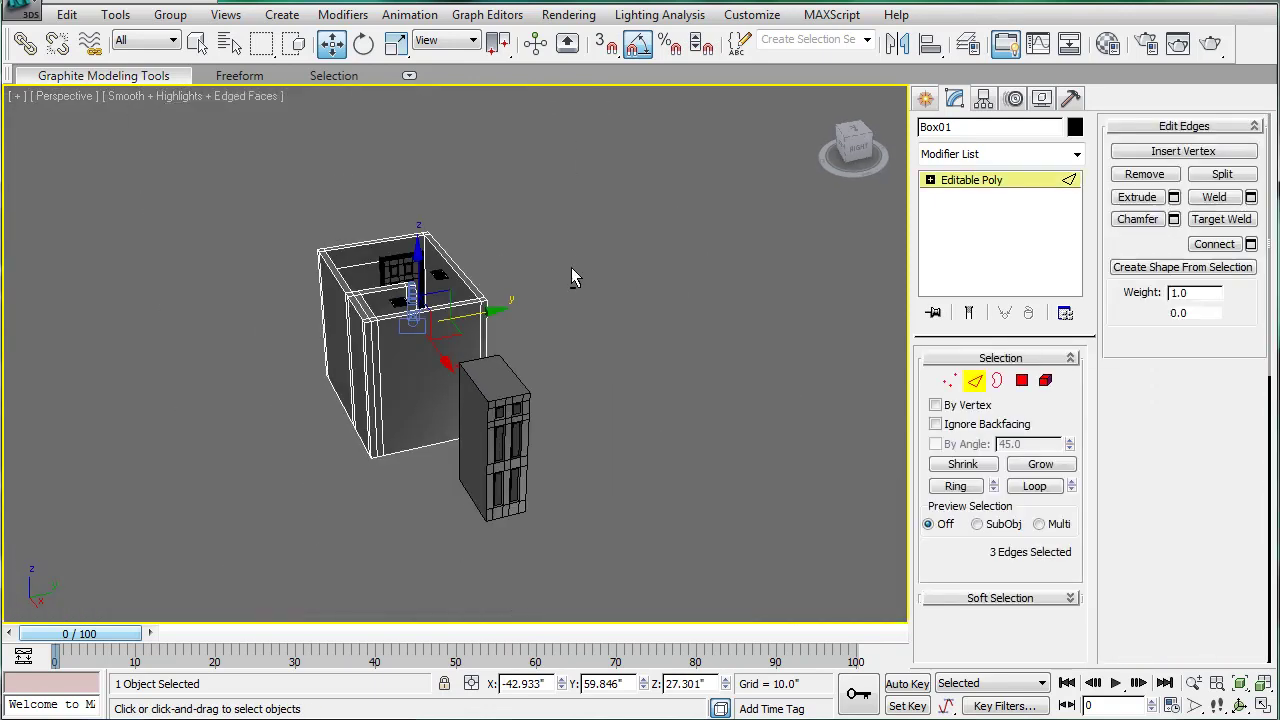
pyautogui.click(487, 322)
pyautogui.scroll(8, 489, 330)
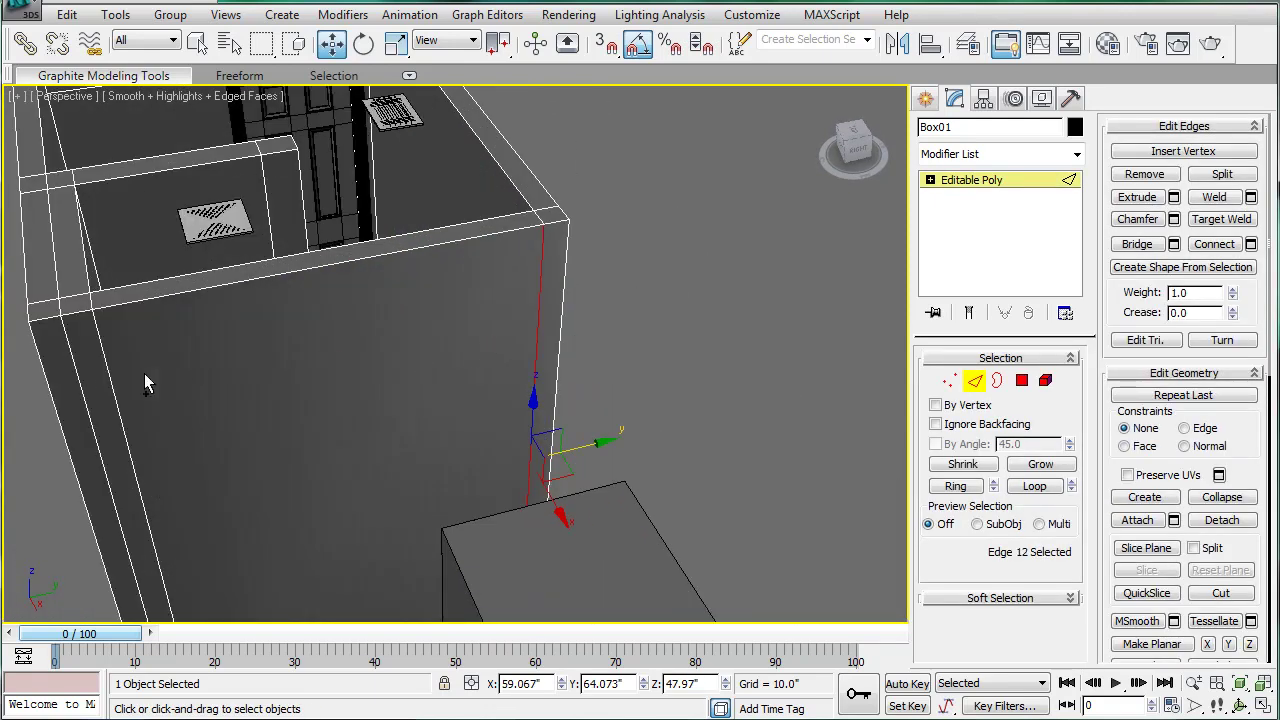
pyautogui.keyDown('ctrl'); pyautogui.click(111, 383); pyautogui.keyUp('ctrl')
pyautogui.keyDown('alt'); pyautogui.moveTo(181, 343); pyautogui.dragTo(530, 296, button='middle'); pyautogui.keyUp('alt')
pyautogui.keyDown('ctrl'); pyautogui.click(667, 186); pyautogui.keyUp('ctrl')
pyautogui.moveTo(667, 240); pyautogui.dragTo(557, 366, button='middle')
pyautogui.keyDown('ctrl'); pyautogui.click(615, 380); pyautogui.keyUp('ctrl')
# Connect the wall's four selected vertical edges with one segment, working in the left wireframe view.
pyautogui.press('l')
pyautogui.press('F3')
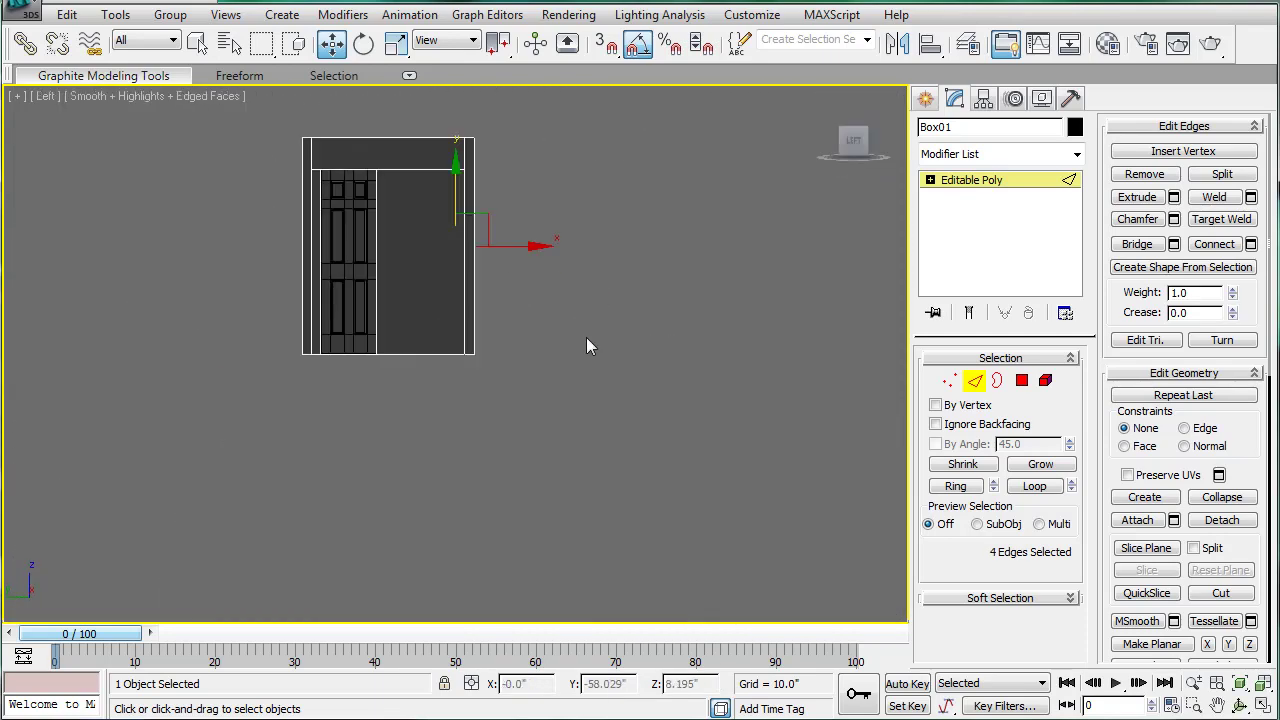
pyautogui.moveTo(458, 265); pyautogui.dragTo(458, 320, button='middle')
pyautogui.scroll(4, 459, 330)
pyautogui.moveTo(456, 264); pyautogui.dragTo(634, 367, button='middle')
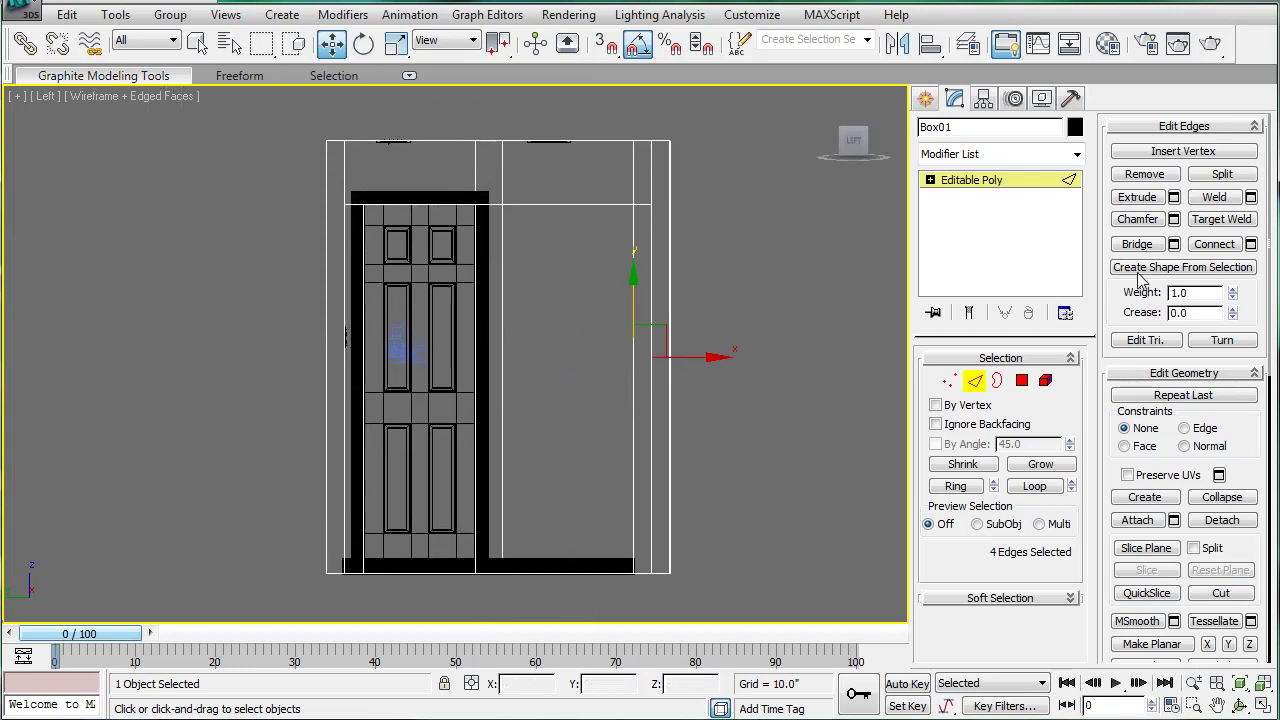
pyautogui.click(1251, 245)
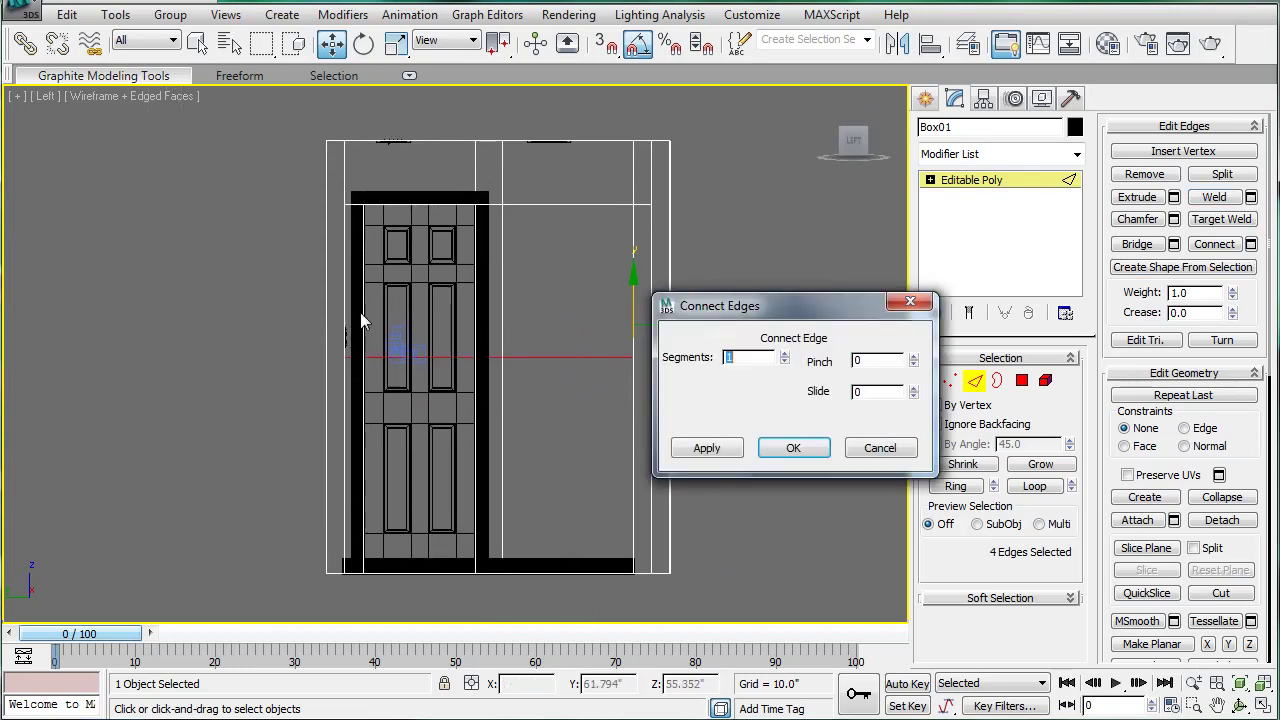
pyautogui.click(793, 448)
# Raise the two new horizontal wall edges to the height of the door opening's top.
pyautogui.scroll(4, 460, 290)
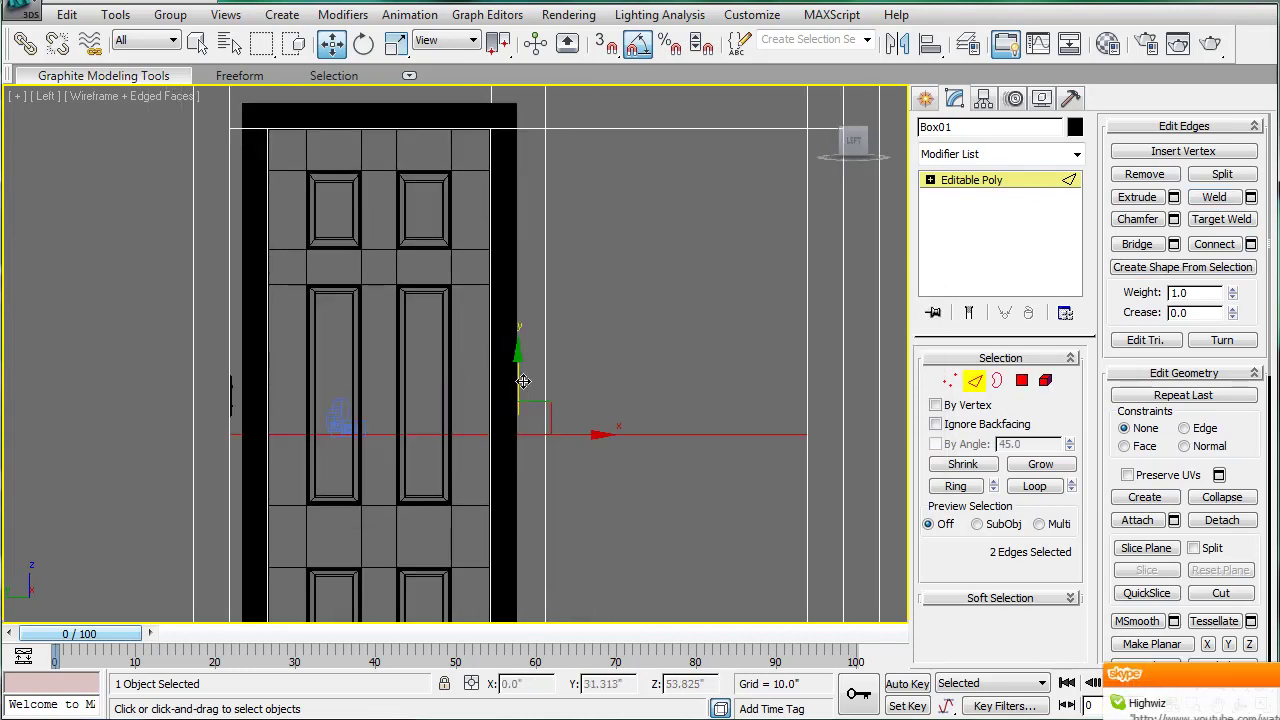
pyautogui.moveTo(513, 381); pyautogui.dragTo(514, 129)
pyautogui.scroll(4, 535, 209)
pyautogui.moveTo(620, 300); pyautogui.dragTo(628, 173)
pyautogui.scroll(-4, 641, 287)
pyautogui.moveTo(728, 318); pyautogui.dragTo(736, 255, button='middle')
# Show the four-viewport layout with a perspective view and add the same wall's bottom horizontal edges to the edge selection.
pyautogui.hotkey('alt', 'w')
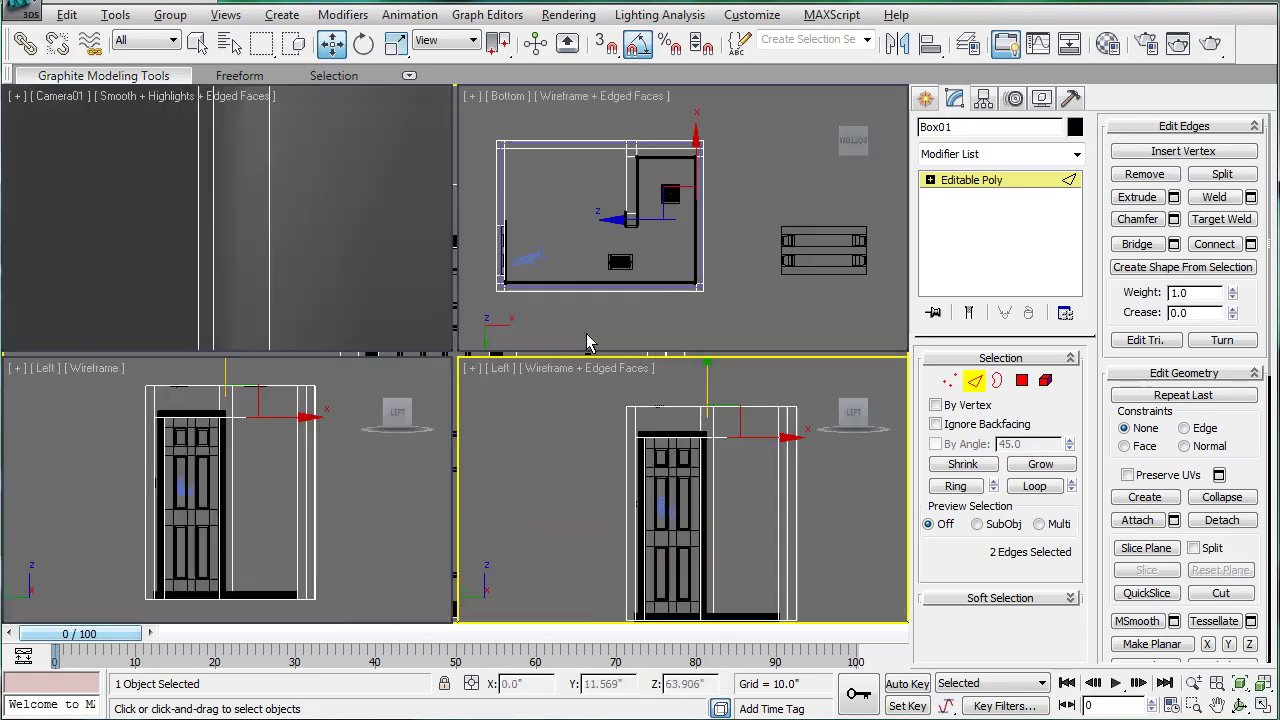
pyautogui.moveTo(670, 468); pyautogui.dragTo(670, 453, button='middle')
pyautogui.moveTo(336, 421); pyautogui.dragTo(290, 475, button='middle')
pyautogui.rightClick(240, 253)
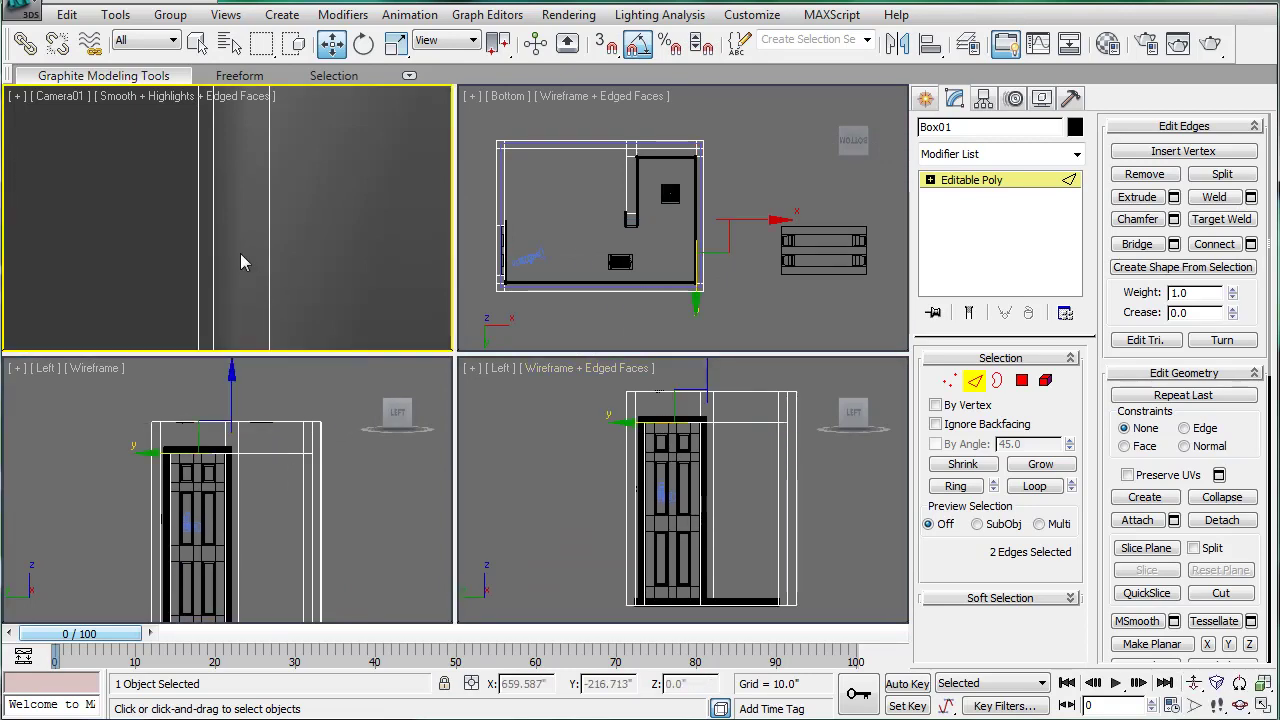
pyautogui.press('p')
pyautogui.scroll(-8, 215, 225)
pyautogui.moveTo(217, 226)
pyautogui.keyDown('alt'); pyautogui.mouseDown(button='middle')
pyautogui.moveTo(243, 260)
pyautogui.moveTo(55, 295)
pyautogui.moveTo(262, 282)
pyautogui.moveTo(266, 197)
pyautogui.moveTo(276, 285)
pyautogui.moveTo(268, 206)
pyautogui.moveTo(235, 238)
pyautogui.mouseUp(button='middle'); pyautogui.keyUp('alt')
pyautogui.scroll(4, 266, 197)
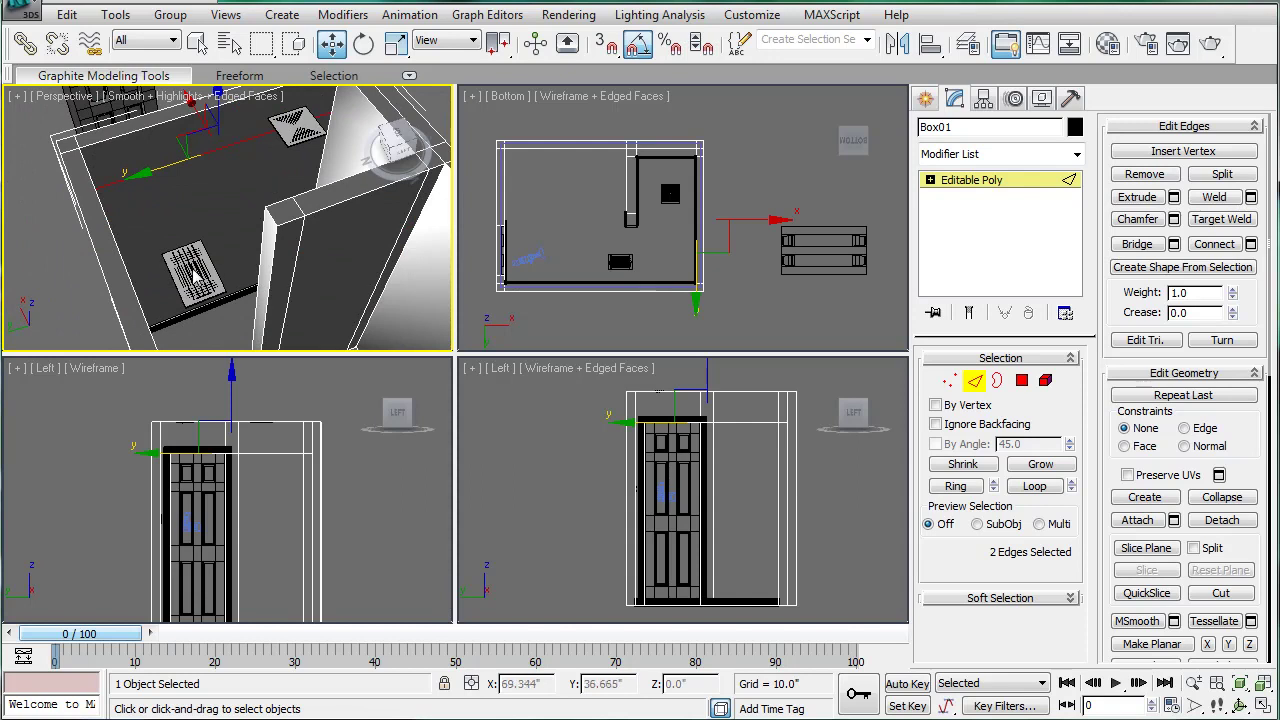
pyautogui.keyDown('ctrl'); pyautogui.click(228, 333); pyautogui.keyUp('ctrl')
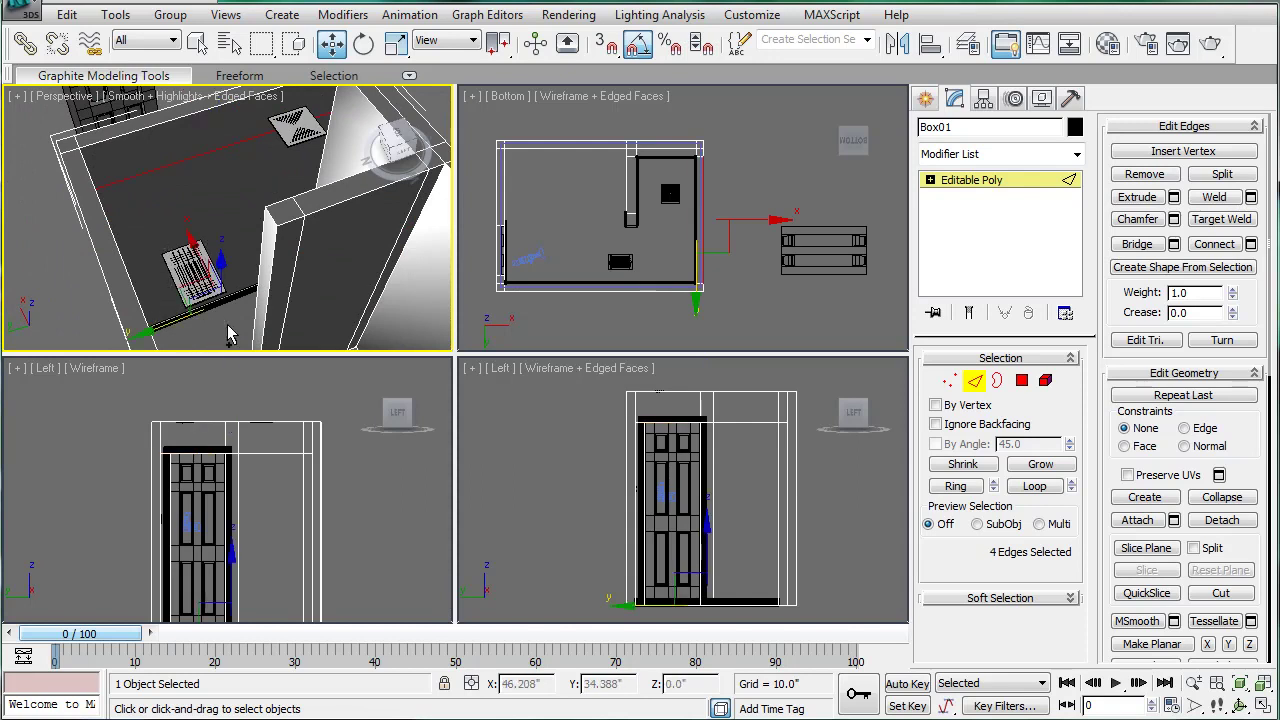
# Connect the wall's four selected horizontal edges with one segment and a slide of 11.
pyautogui.click(1250, 244)
pyautogui.keyDown('alt'); pyautogui.moveTo(250, 238); pyautogui.dragTo(285, 300, button='middle'); pyautogui.keyUp('alt')
pyautogui.scroll(5, 253, 525)
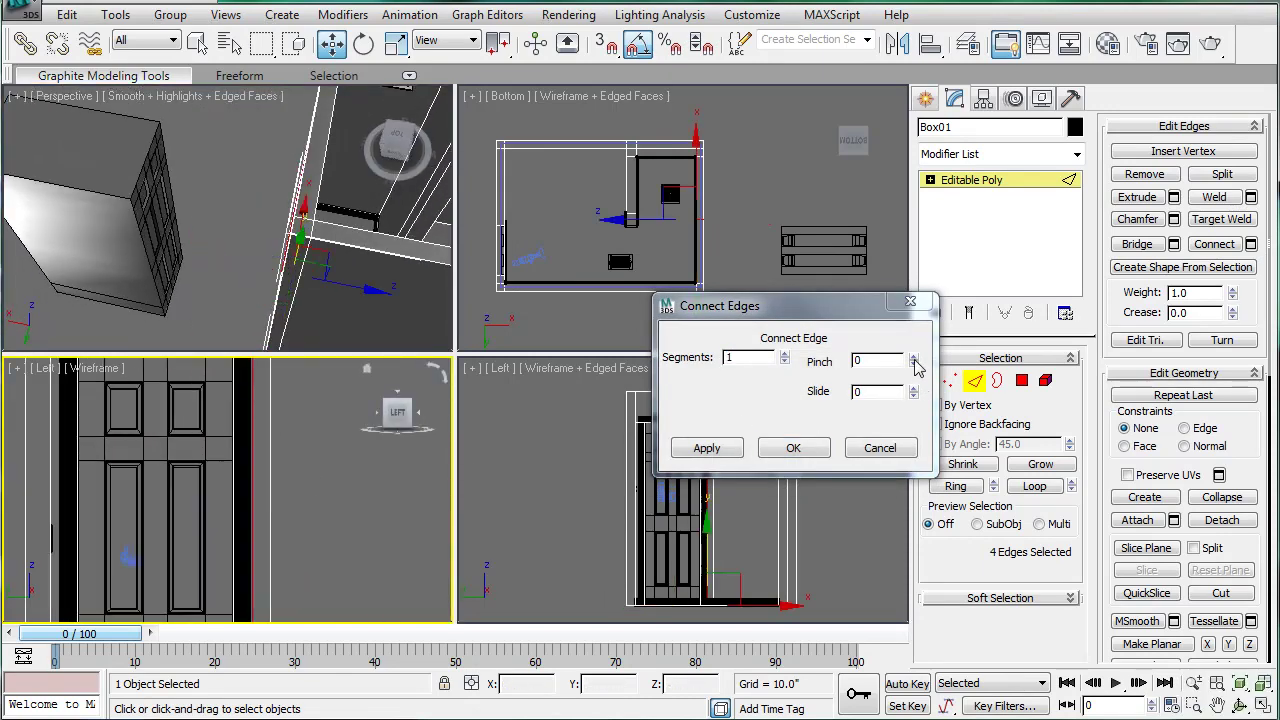
pyautogui.moveTo(914, 394); pyautogui.dragTo(905, 363)
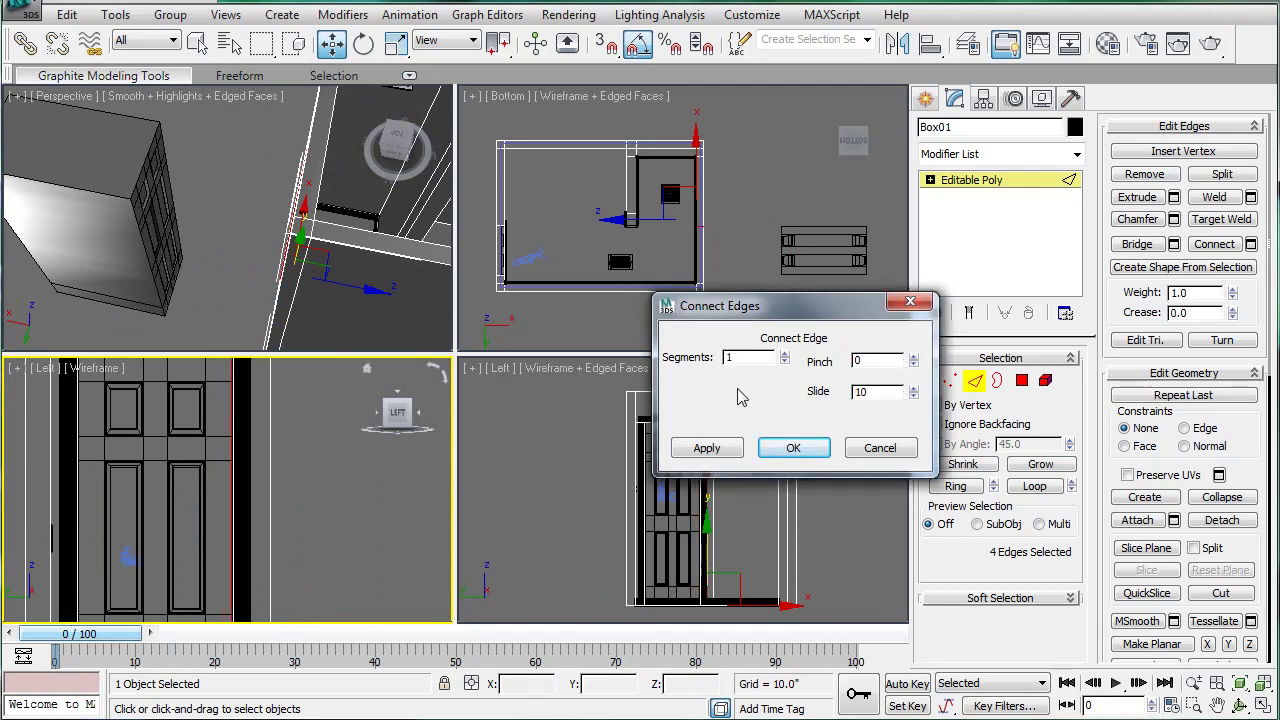
pyautogui.scroll(8, 199, 446)
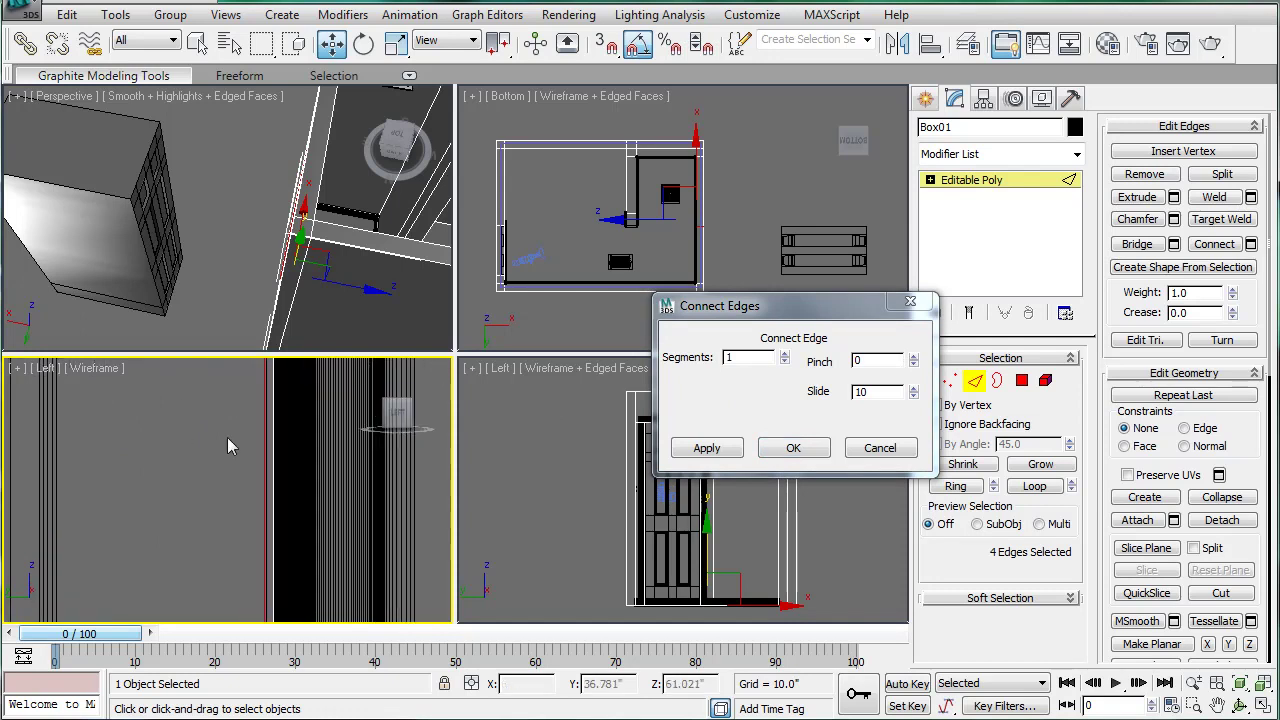
pyautogui.click(912, 397)
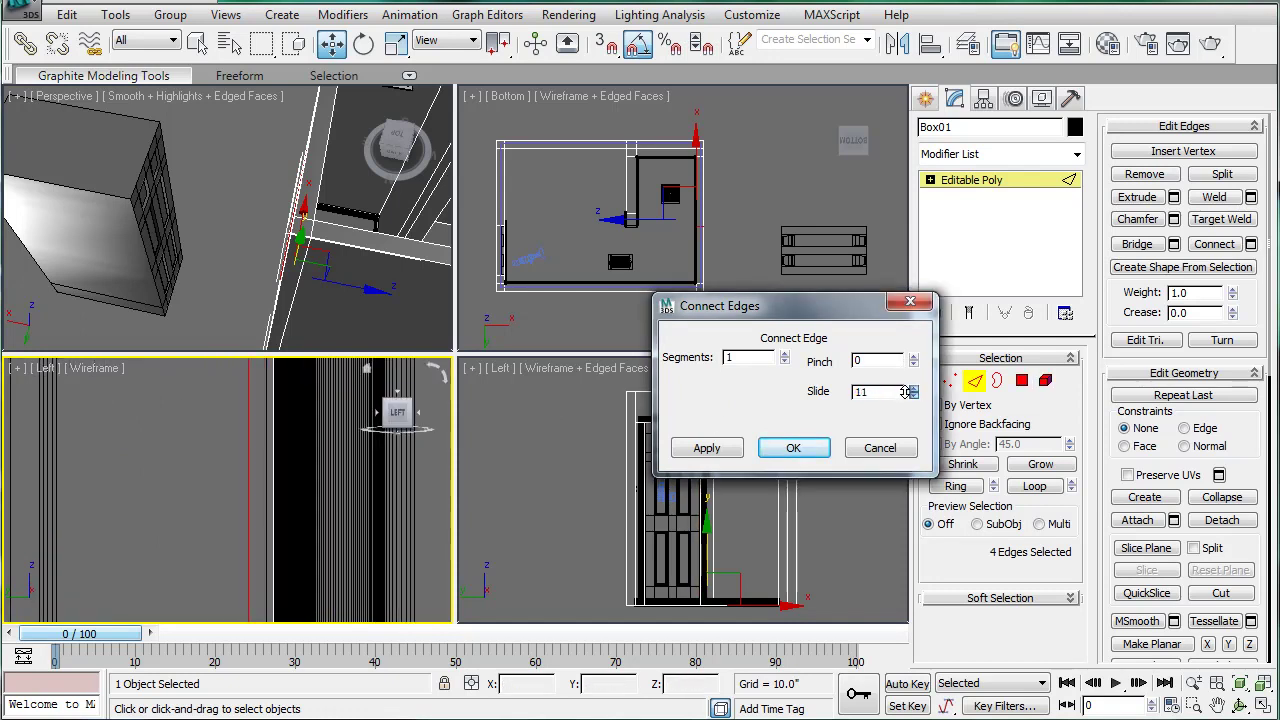
pyautogui.click(792, 448)
# Move the four vertices of the new vertical wall edges to about Y 35.10" to align them with the door opening's side.
pyautogui.press('1')
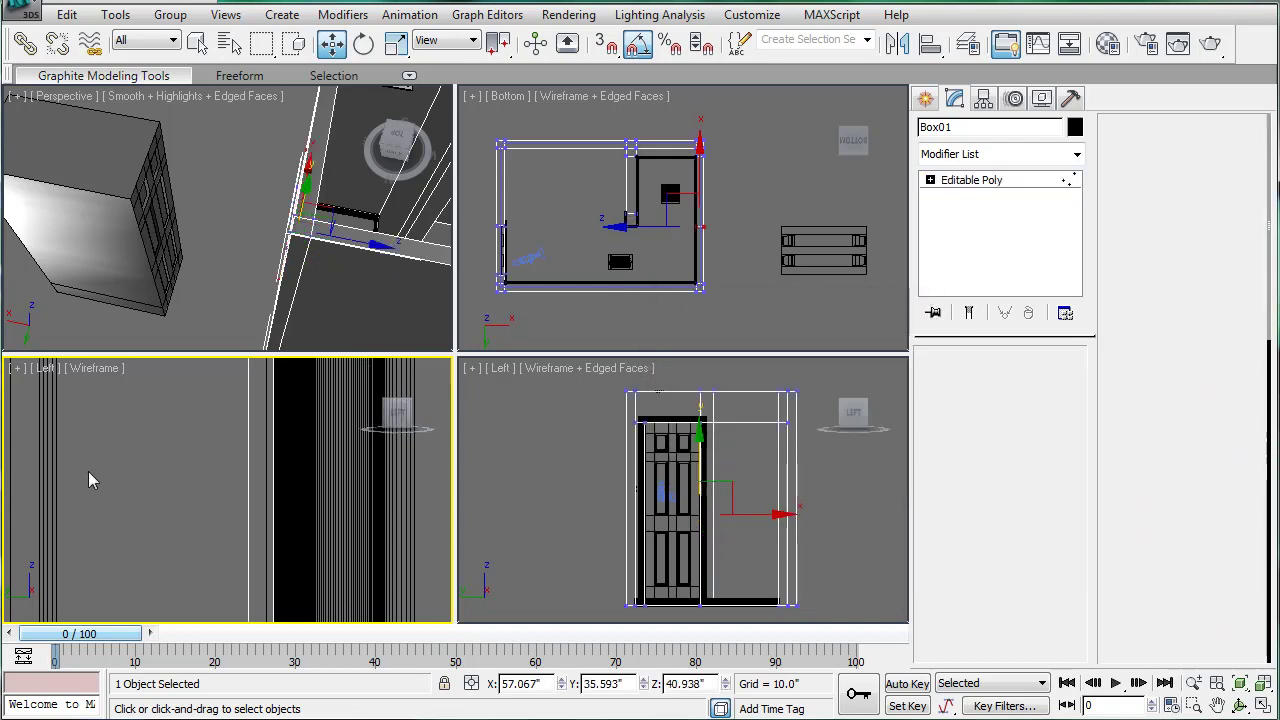
pyautogui.keyDown('alt'); pyautogui.moveTo(373, 250); pyautogui.dragTo(361, 247, button='middle'); pyautogui.keyUp('alt')
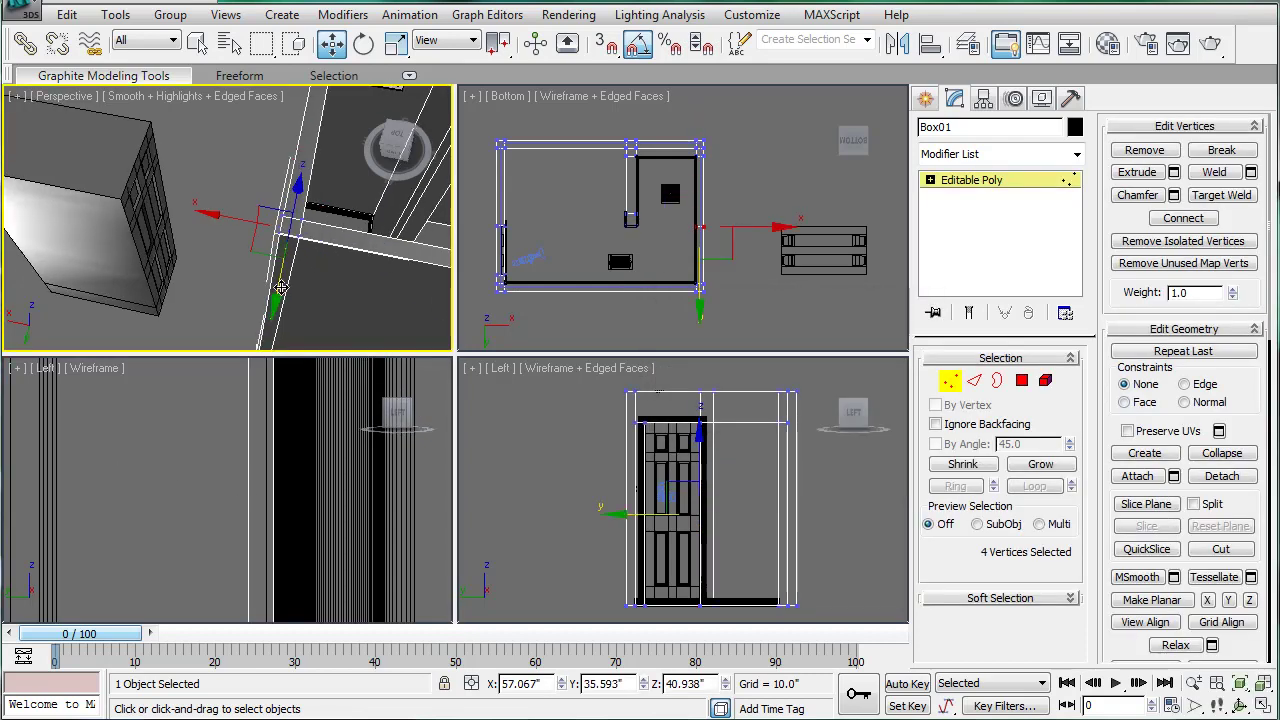
pyautogui.moveTo(280, 287); pyautogui.dragTo(275, 281)
pyautogui.scroll(3, 295, 268)
pyautogui.keyDown('alt'); pyautogui.moveTo(331, 256); pyautogui.dragTo(293, 310, button='middle'); pyautogui.keyUp('alt')
pyautogui.scroll(3, 178, 331)
pyautogui.moveTo(299, 306); pyautogui.dragTo(307, 310)
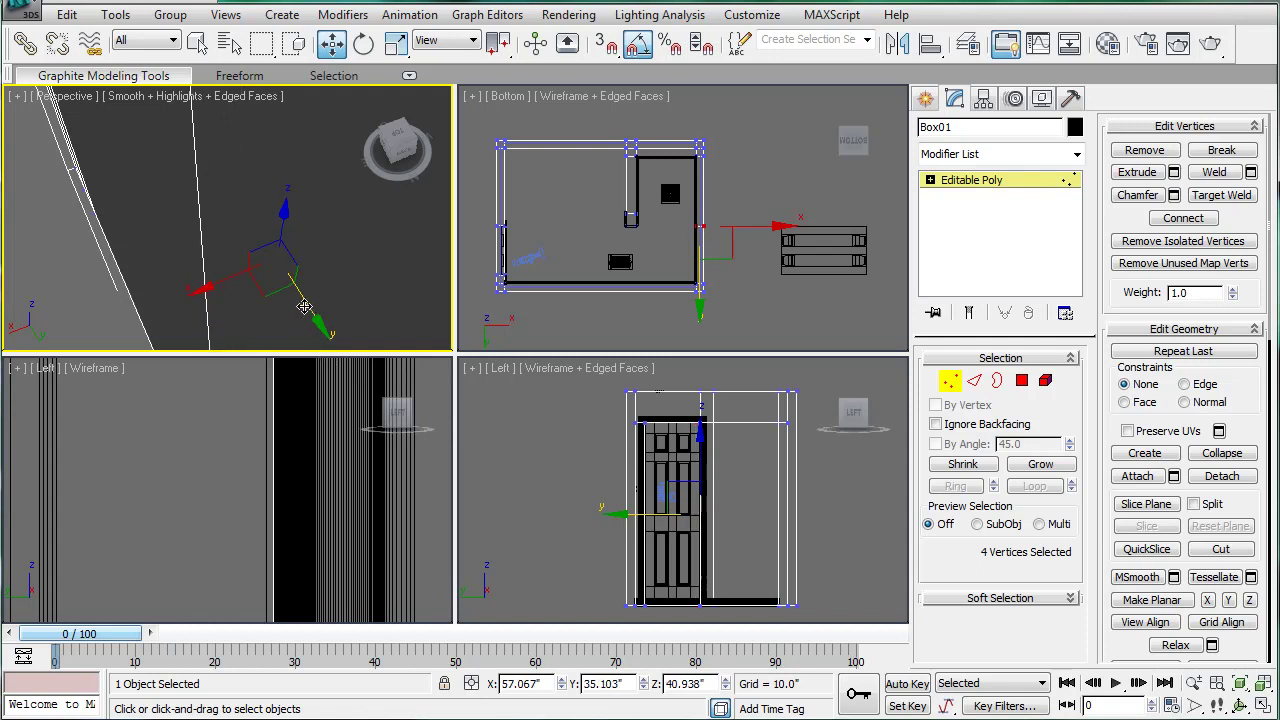
pyautogui.middleClick(243, 431)
pyautogui.scroll(-6, 246, 437)
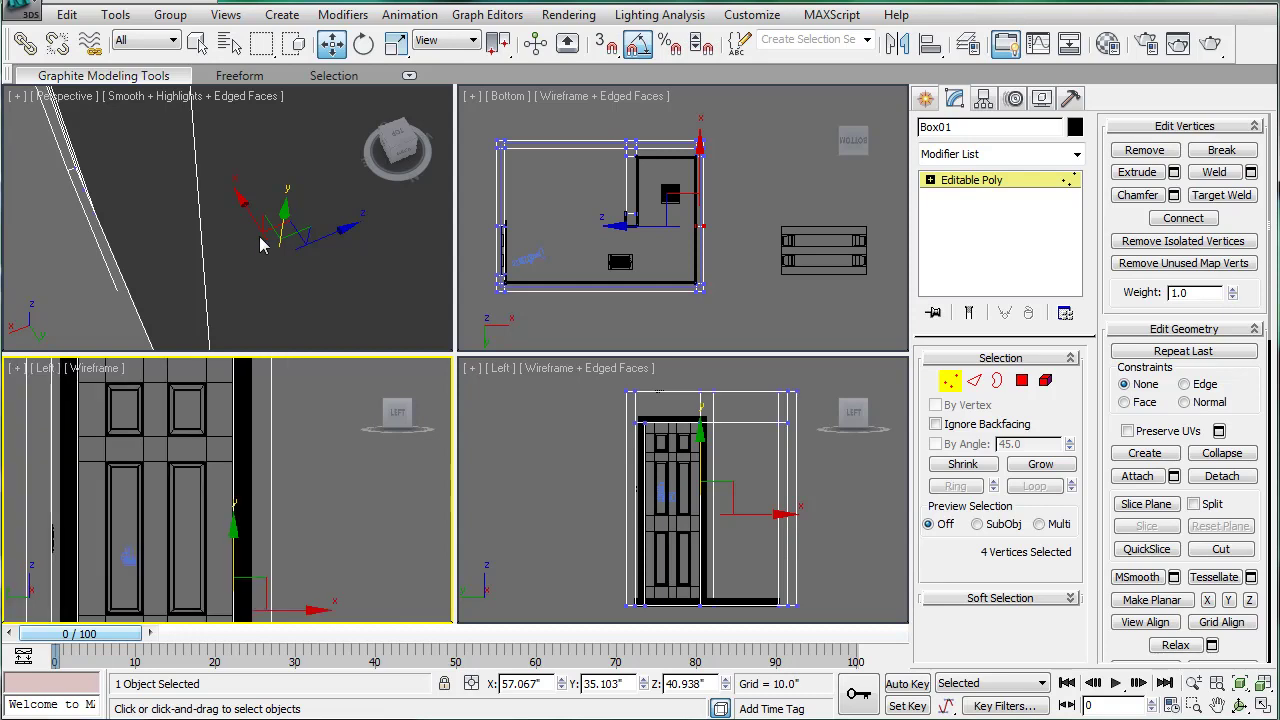
pyautogui.scroll(-7, 257, 240)
pyautogui.keyDown('alt'); pyautogui.moveTo(330, 189); pyautogui.dragTo(483, 193, button='middle'); pyautogui.keyUp('alt')
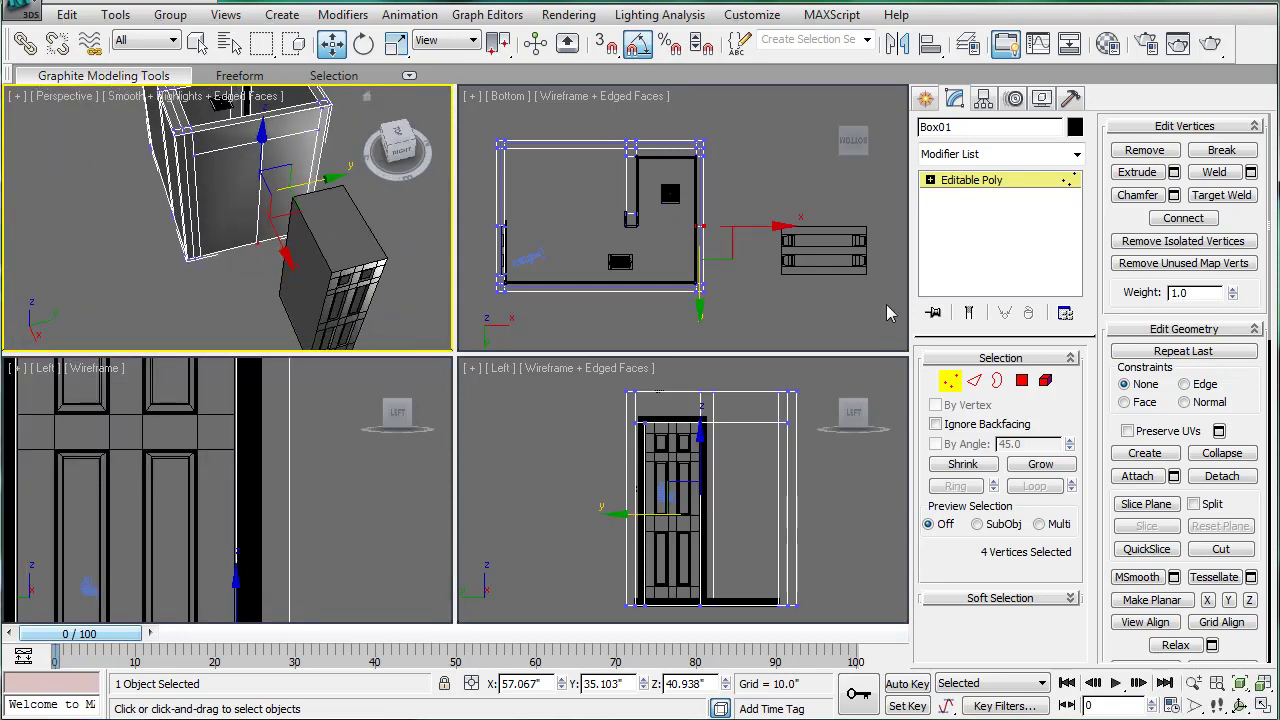
# Select the upper and lower horizontal edges of the wall section beside the new division and connect them with one segment and a slide of 11.
pyautogui.click(974, 381)
pyautogui.moveTo(230, 180)
pyautogui.keyDown('alt'); pyautogui.mouseDown(button='middle')
pyautogui.moveTo(195, 256)
pyautogui.moveTo(195, 200)
pyautogui.moveTo(187, 234)
pyautogui.mouseUp(button='middle'); pyautogui.keyUp('alt')
pyautogui.scroll(5, 195, 200)
pyautogui.press('F3')
pyautogui.moveTo(168, 166); pyautogui.dragTo(172, 213)
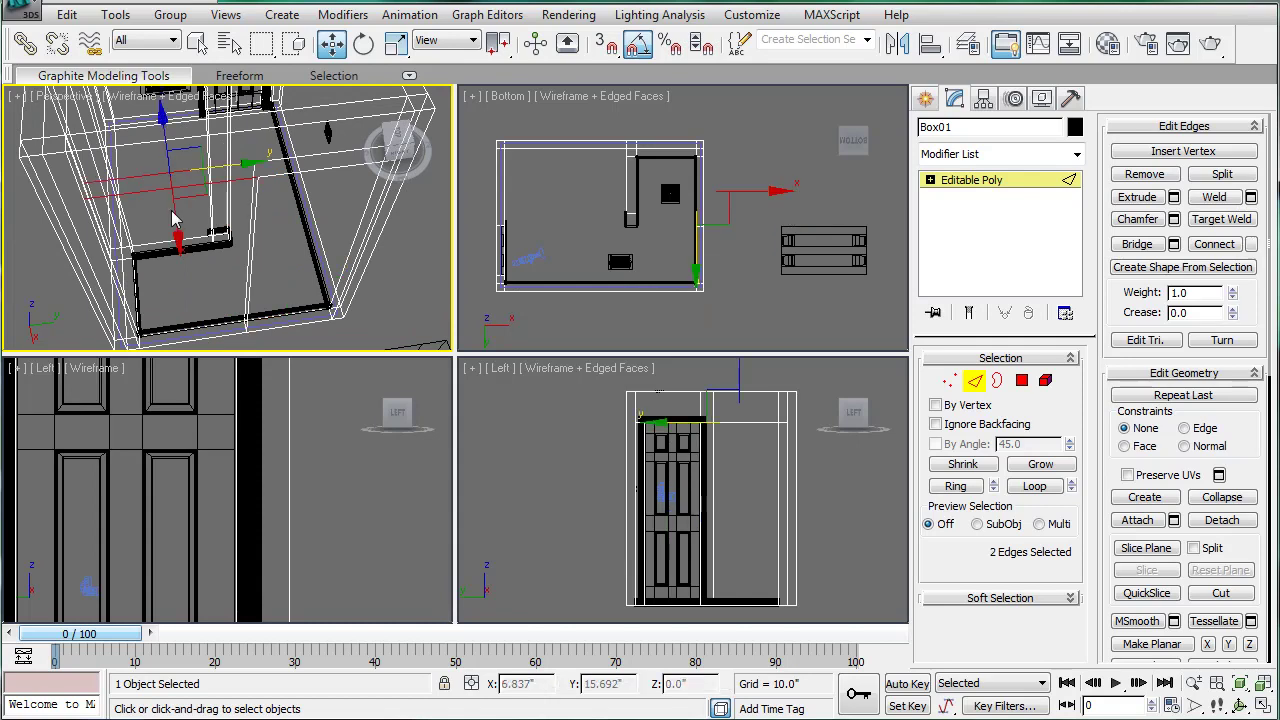
pyautogui.moveTo(185, 275); pyautogui.dragTo(185, 232, button='middle')
pyautogui.keyDown('ctrl'); pyautogui.moveTo(191, 260); pyautogui.dragTo(207, 327); pyautogui.keyUp('ctrl')
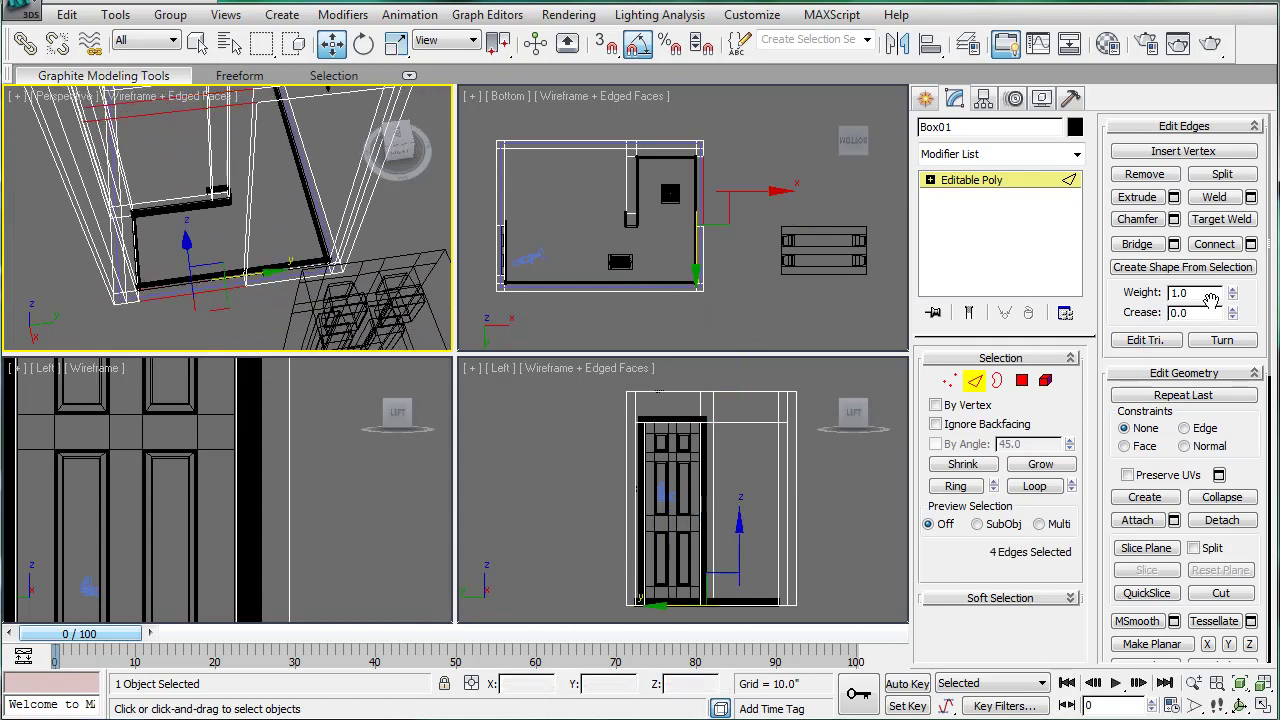
pyautogui.click(1250, 244)
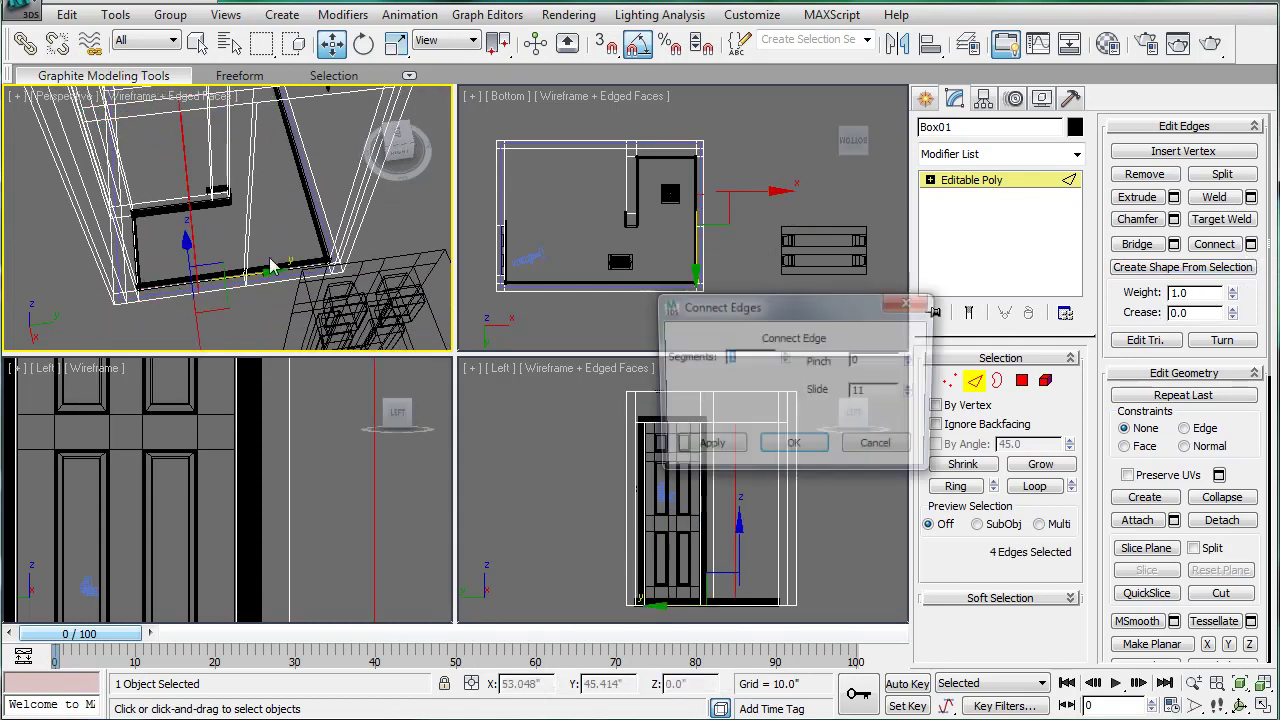
pyautogui.click(818, 449)
# Move the four vertices of the newly connected vertical edges to about Y 35.10" in the left view, in line with the door opening's side.
pyautogui.click(949, 381)
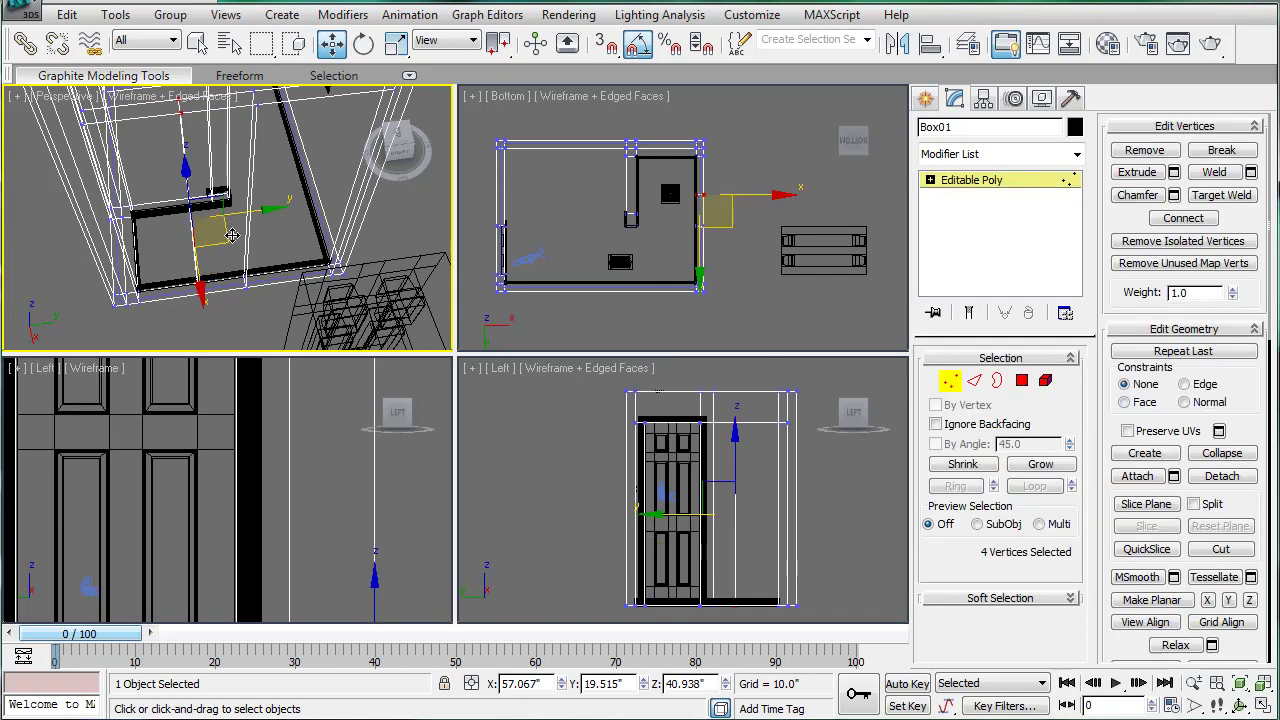
pyautogui.rightClick(286, 466)
pyautogui.scroll(-5, 300, 500)
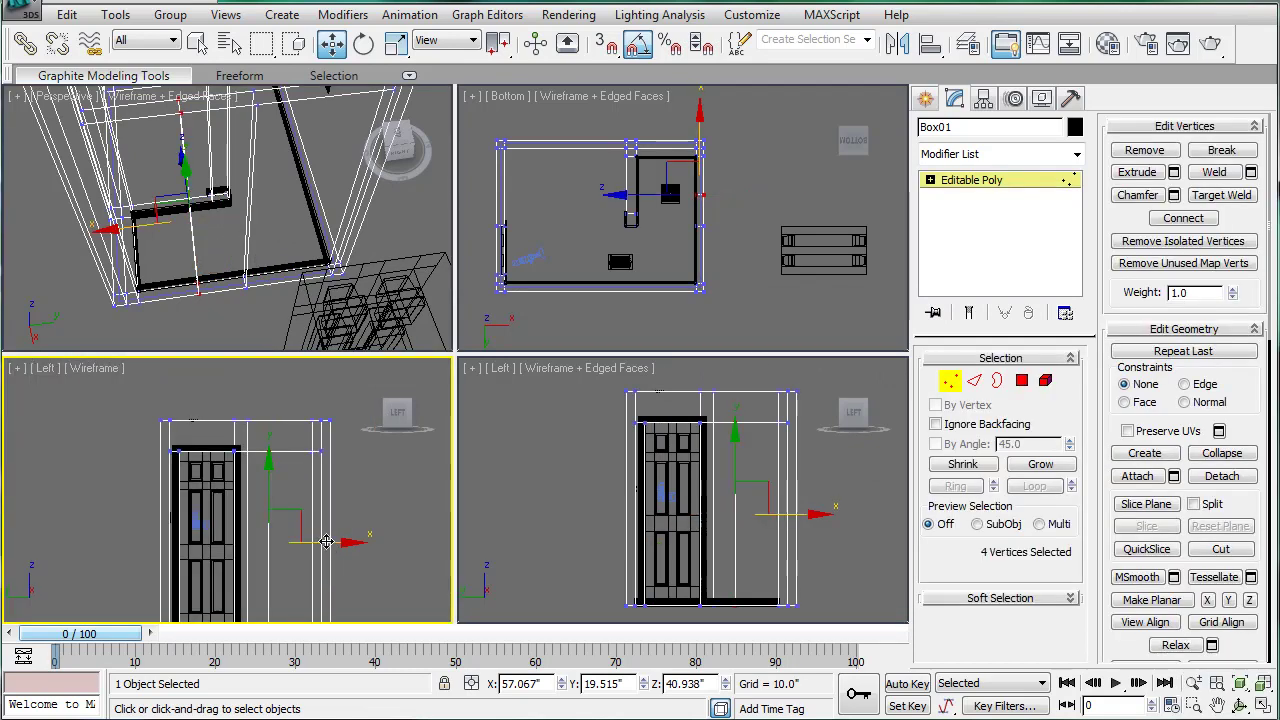
pyautogui.moveTo(326, 541); pyautogui.dragTo(270, 500)
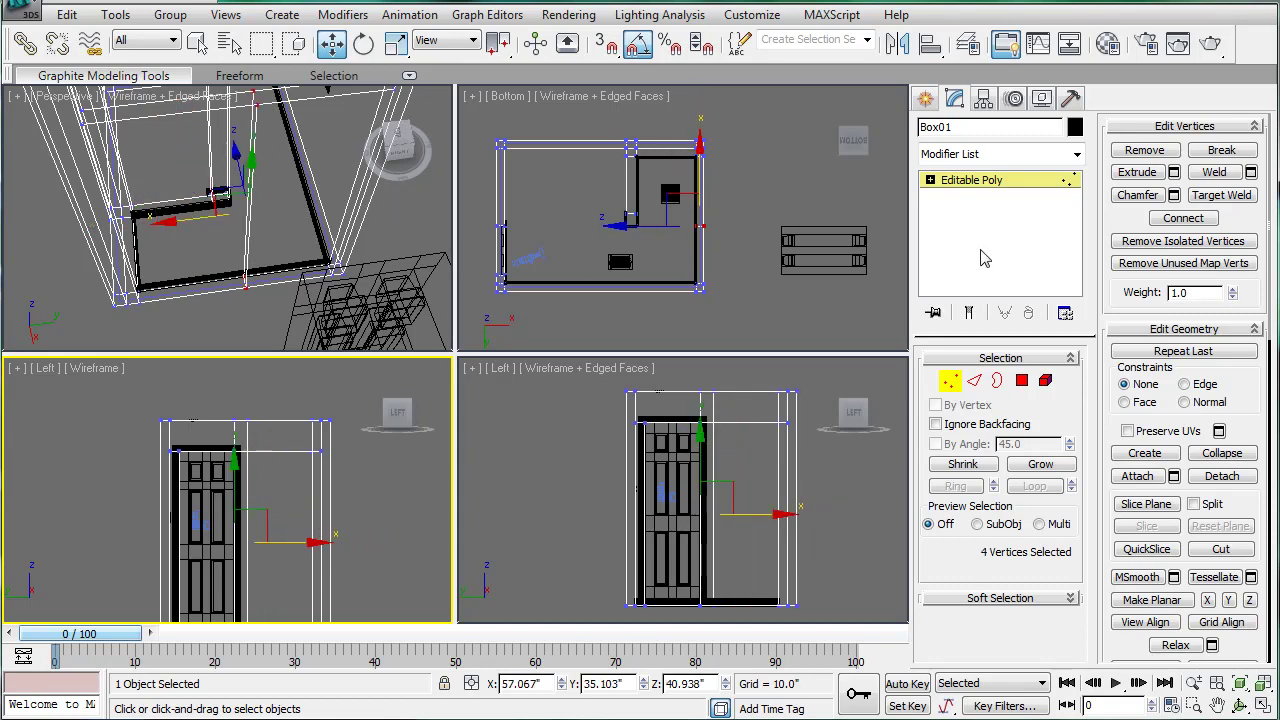
# Select the four horizontal edges of the wall section facing the door and connect them with one segment and a slide of 11.
pyautogui.click(978, 388)
pyautogui.keyDown('alt'); pyautogui.moveTo(352, 264); pyautogui.dragTo(308, 288, button='middle'); pyautogui.keyUp('alt')
pyautogui.click(298, 302)
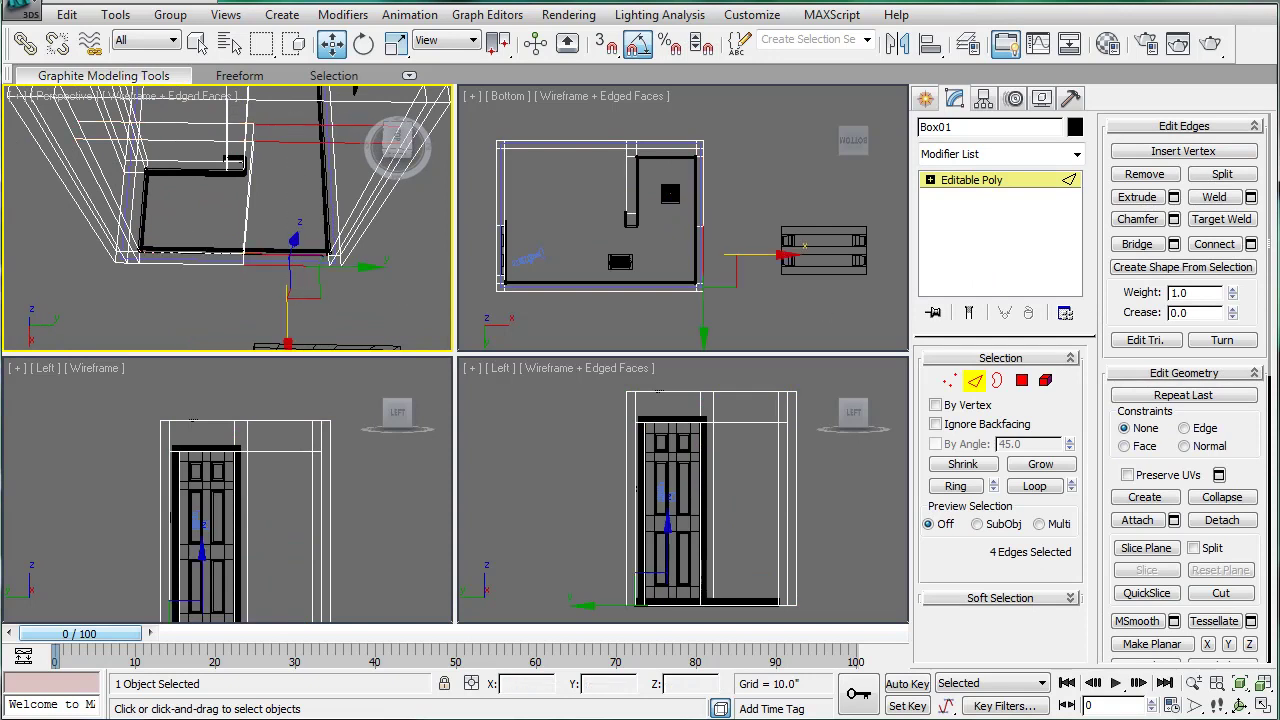
pyautogui.click(1250, 244)
pyautogui.click(804, 446)
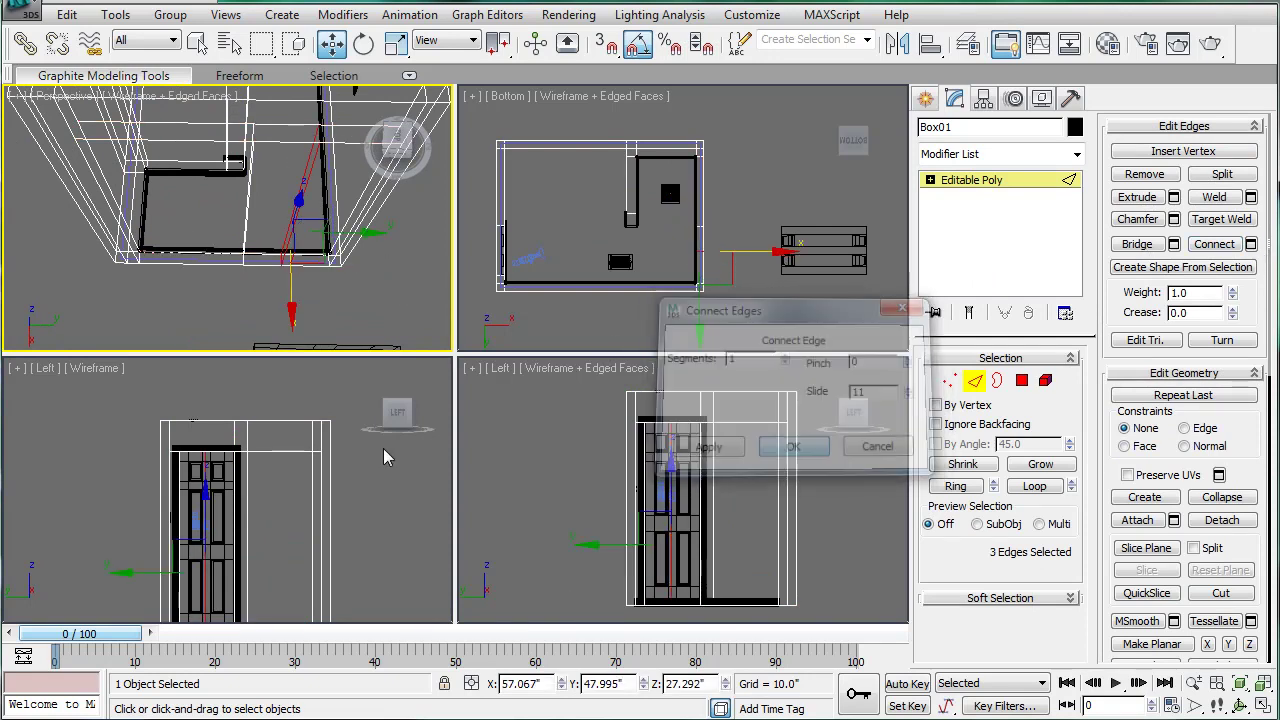
# Move the new vertical edges to about Y 59.85" to align them with the door opening's other side.
pyautogui.scroll(2, 266, 464)
pyautogui.moveTo(228, 489); pyautogui.dragTo(271, 520, button='middle')
pyautogui.scroll(5, 252, 495)
pyautogui.moveTo(261, 579); pyautogui.dragTo(276, 525, button='middle')
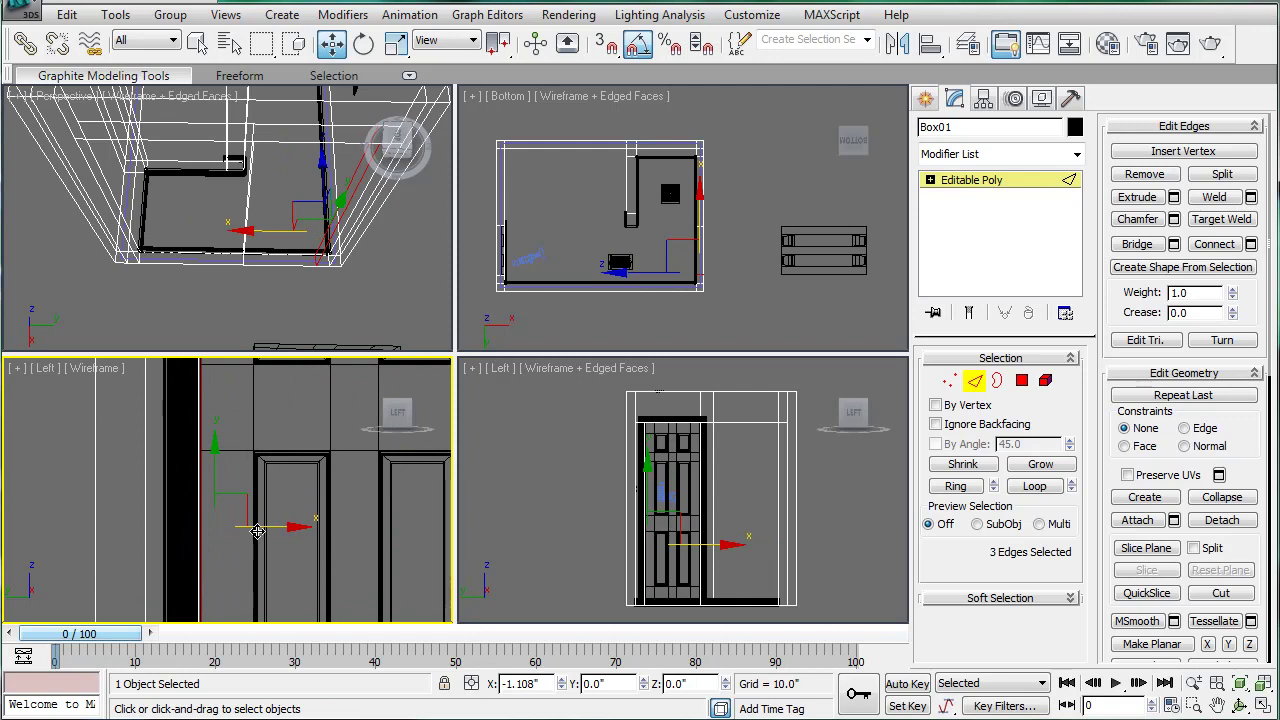
pyautogui.scroll(3, 262, 533)
pyautogui.moveTo(248, 522); pyautogui.dragTo(271, 437, button='middle')
pyautogui.scroll(2, 217, 480)
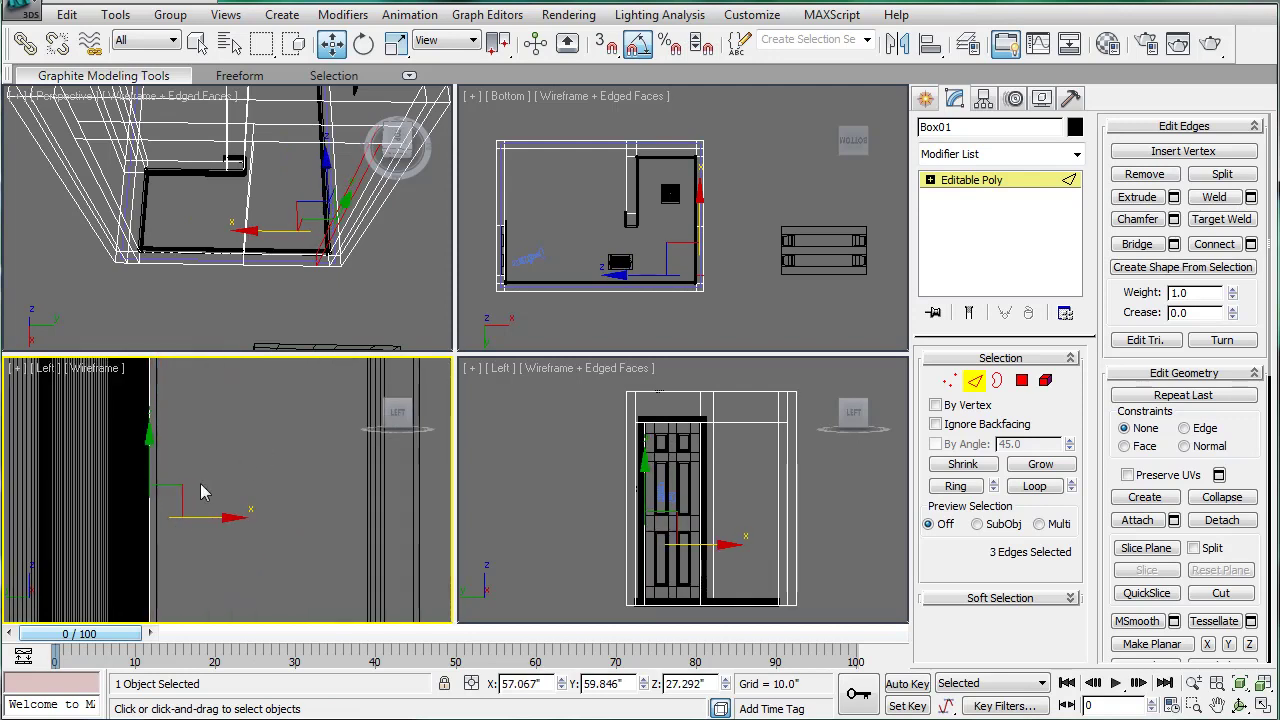
# Bridge the inner and outer door-sized polygons of the divided wall to cut a doorway, and clear the polygon selection.
pyautogui.click(1022, 380)
pyautogui.moveTo(615, 481)
pyautogui.mouseDown(button='middle')
pyautogui.moveTo(630, 490)
pyautogui.moveTo(646, 457)
pyautogui.moveTo(626, 496)
pyautogui.moveTo(634, 514)
pyautogui.moveTo(626, 502)
pyautogui.mouseUp(button='middle')
pyautogui.press('F3')
pyautogui.click(577, 454)
pyautogui.keyDown('alt'); pyautogui.moveTo(577, 456); pyautogui.dragTo(720, 487, button='middle'); pyautogui.keyUp('alt')
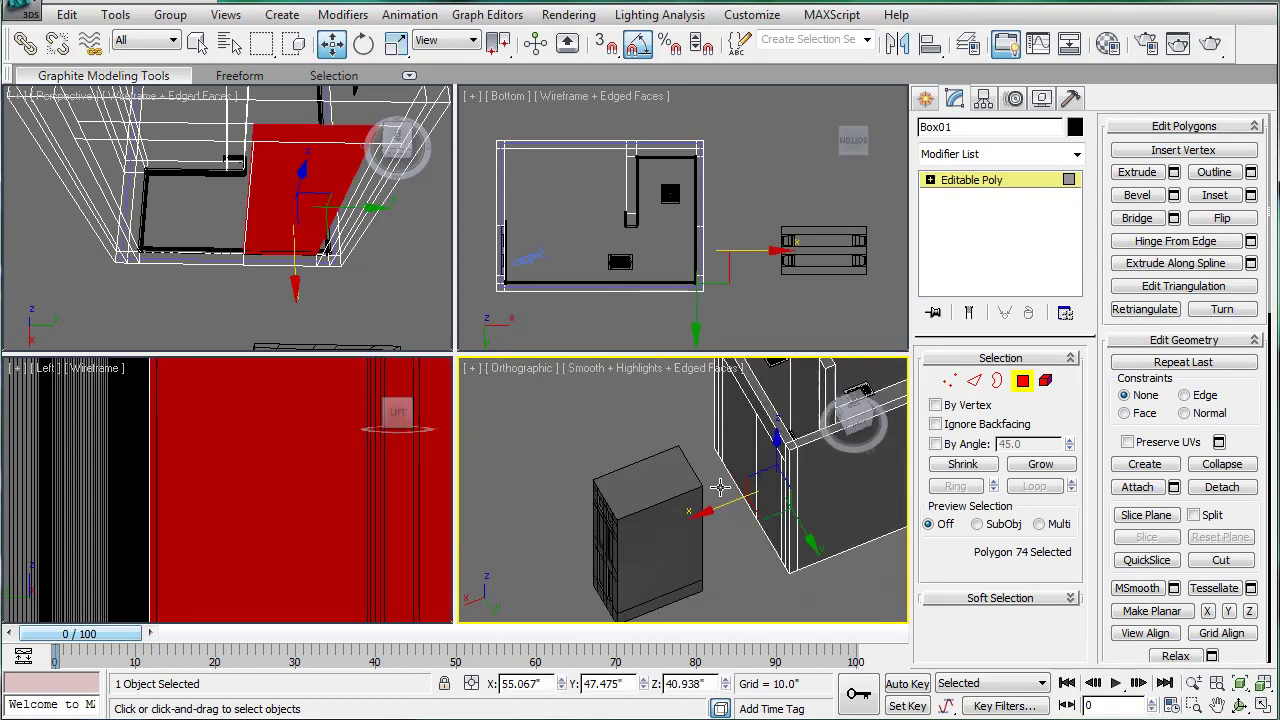
pyautogui.press('z')
pyautogui.keyDown('ctrl'); pyautogui.click(672, 460); pyautogui.keyUp('ctrl')
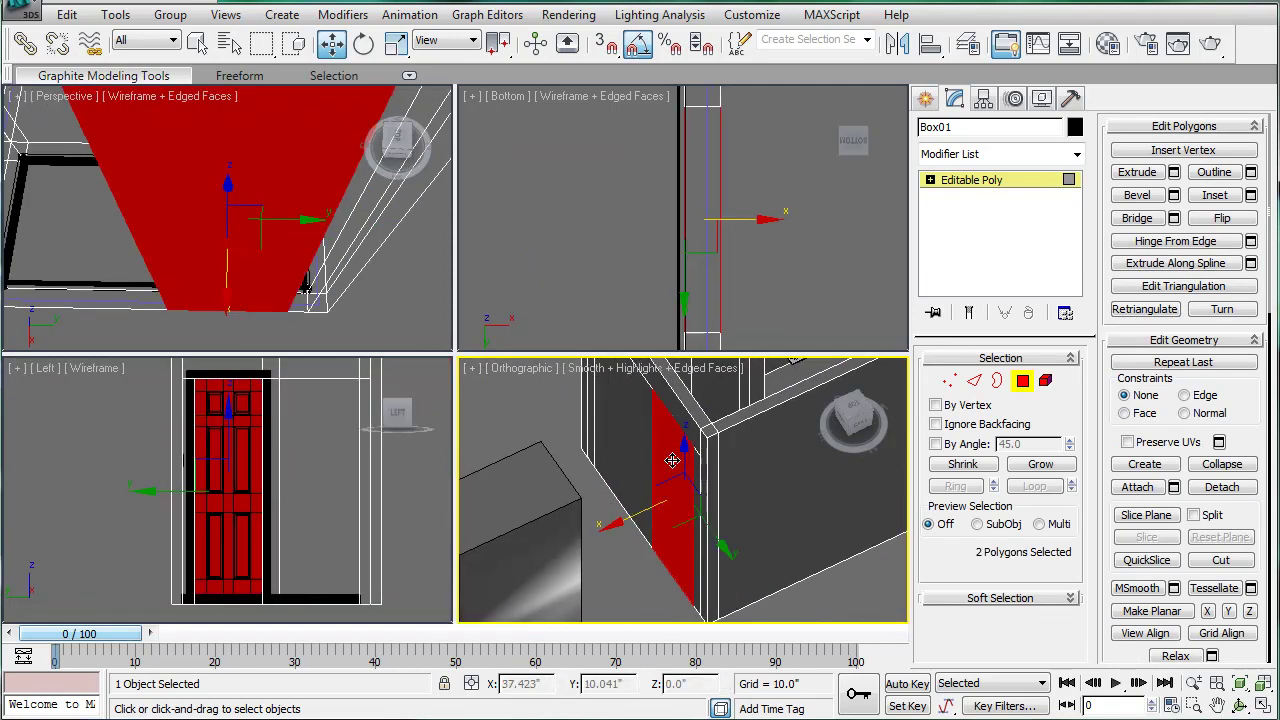
pyautogui.click(1130, 222)
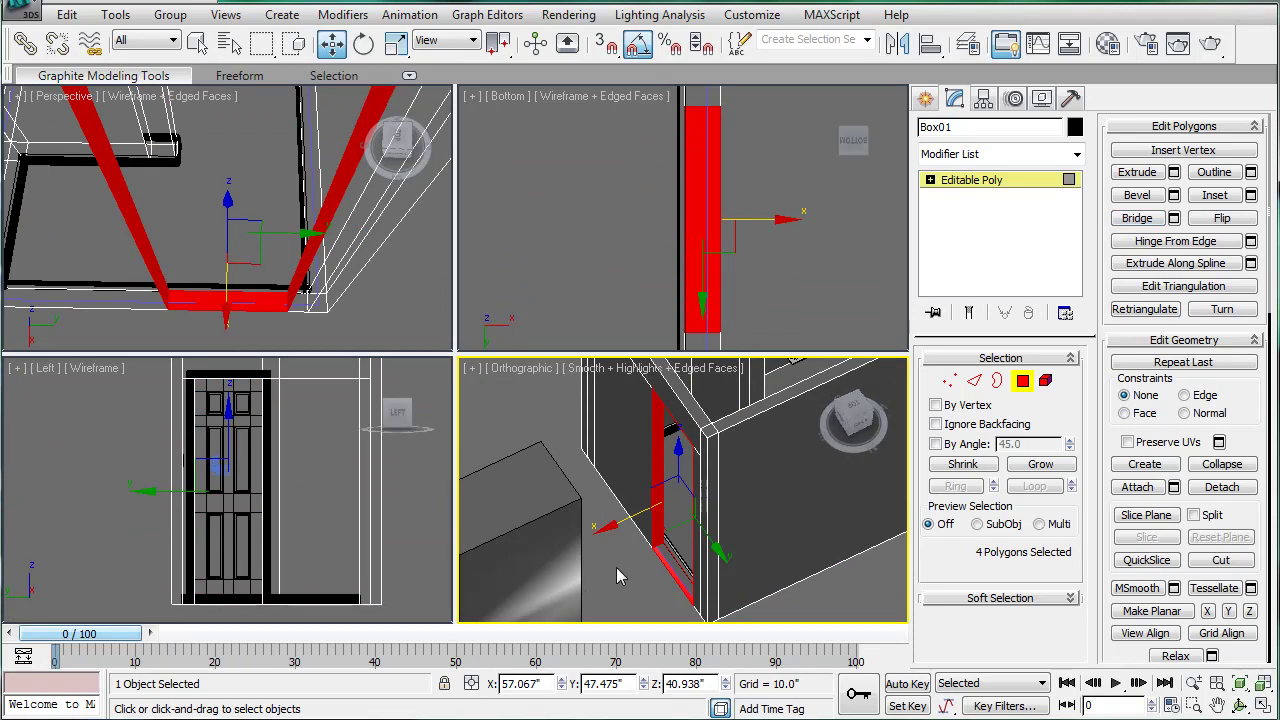
pyautogui.click(617, 577)
# Delete the spare door block standing outside the new doorway.
pyautogui.keyDown('alt'); pyautogui.moveTo(592, 583); pyautogui.dragTo(712, 535, button='middle'); pyautogui.keyUp('alt')
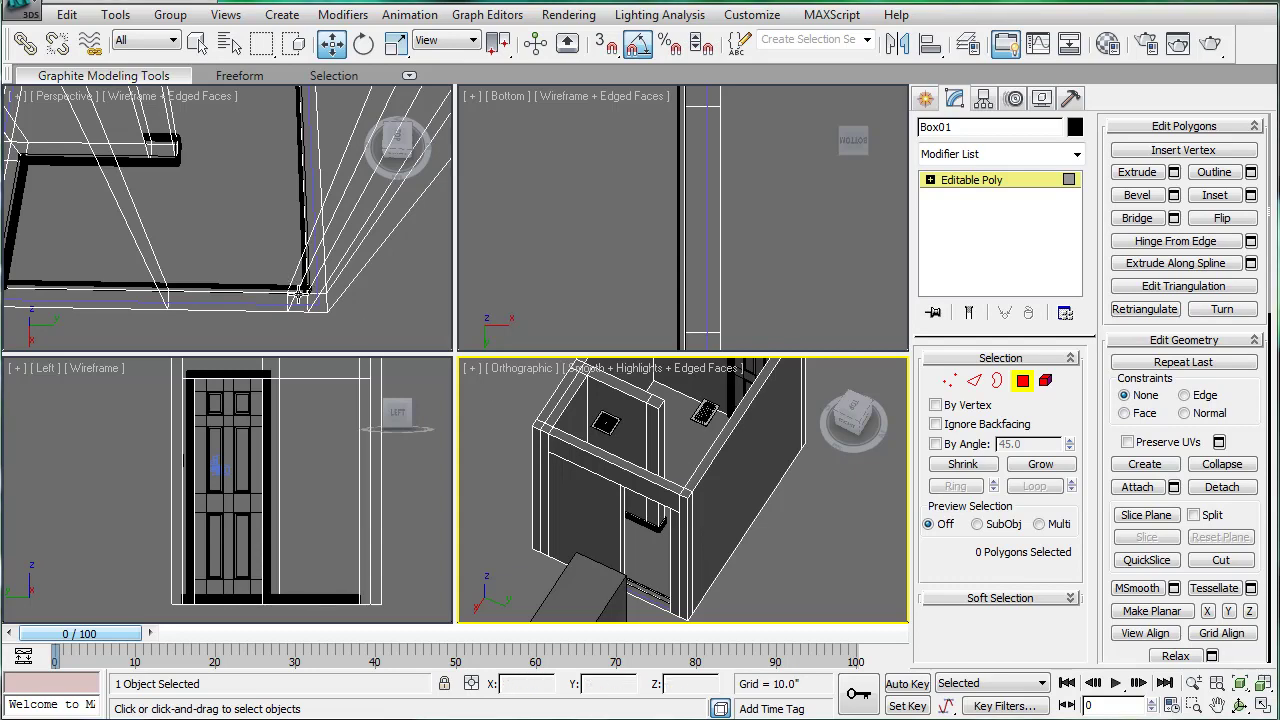
pyautogui.moveTo(701, 478); pyautogui.dragTo(695, 506, button='middle')
pyautogui.hotkey('alt', 'w')
pyautogui.scroll(-2, 584, 385)
pyautogui.moveTo(559, 338); pyautogui.dragTo(643, 377, button='middle')
pyautogui.click(640, 530)
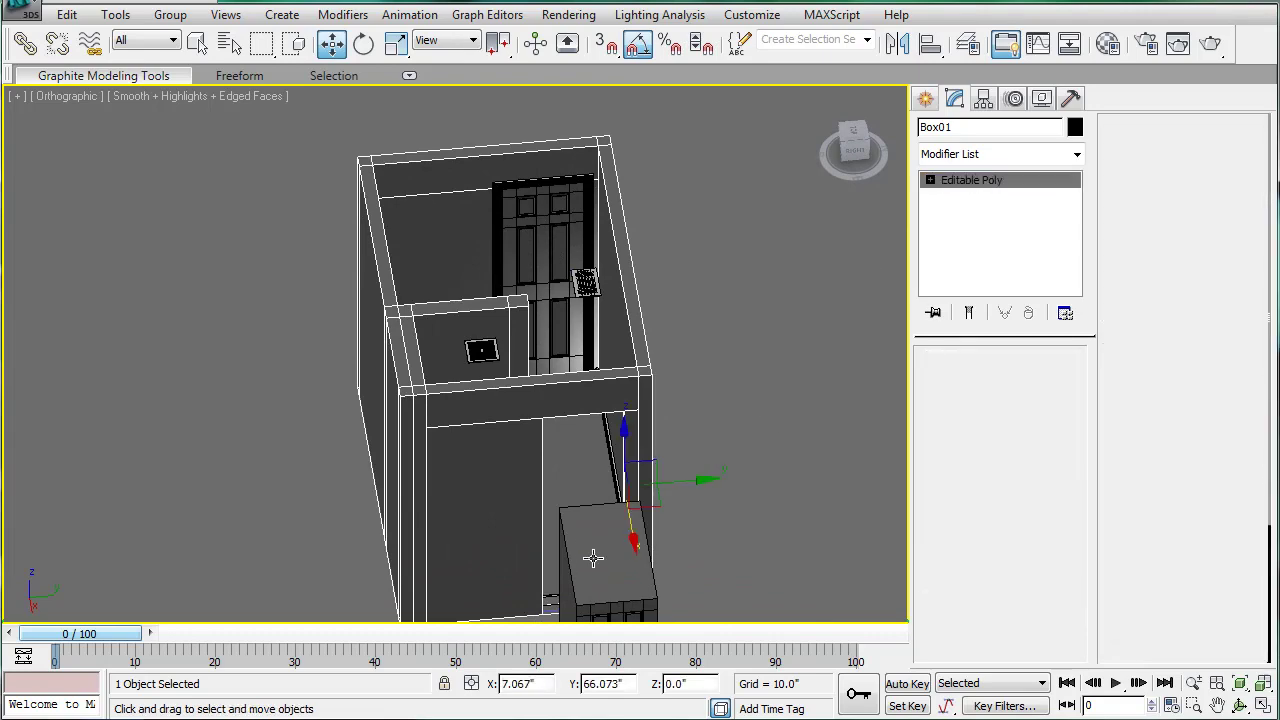
pyautogui.press('Delete')
# Select only the existing door and its casing pieces and copy them along X to the new doorway.
pyautogui.keyDown('alt'); pyautogui.moveTo(646, 502); pyautogui.dragTo(375, 200, button='middle'); pyautogui.keyUp('alt')
pyautogui.moveTo(519, 327); pyautogui.dragTo(523, 329)
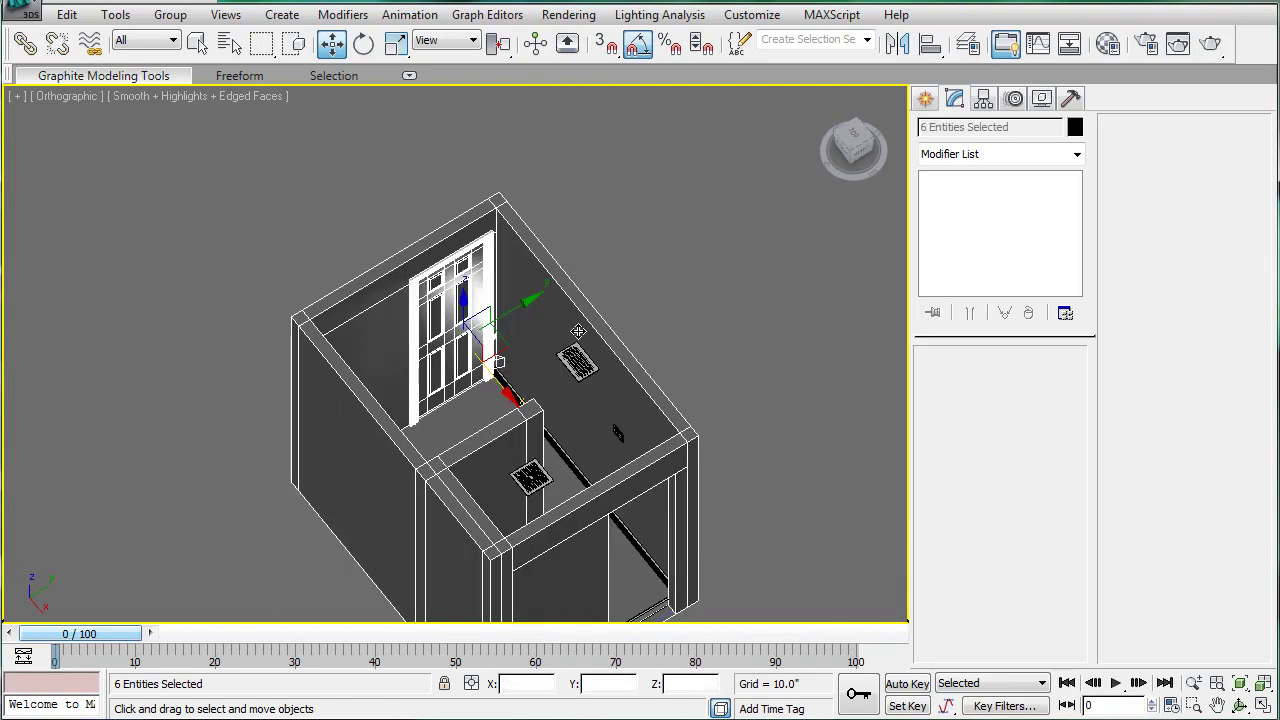
pyautogui.keyDown('alt'); pyautogui.moveTo(587, 390); pyautogui.dragTo(585, 389); pyautogui.keyUp('alt')
pyautogui.moveTo(720, 509); pyautogui.dragTo(708, 468, button='middle')
pyautogui.keyDown('alt'); pyautogui.moveTo(490, 322); pyautogui.dragTo(627, 216, button='middle'); pyautogui.keyUp('alt')
pyautogui.keyDown('alt'); pyautogui.moveTo(516, 398); pyautogui.dragTo(516, 398); pyautogui.keyUp('alt')
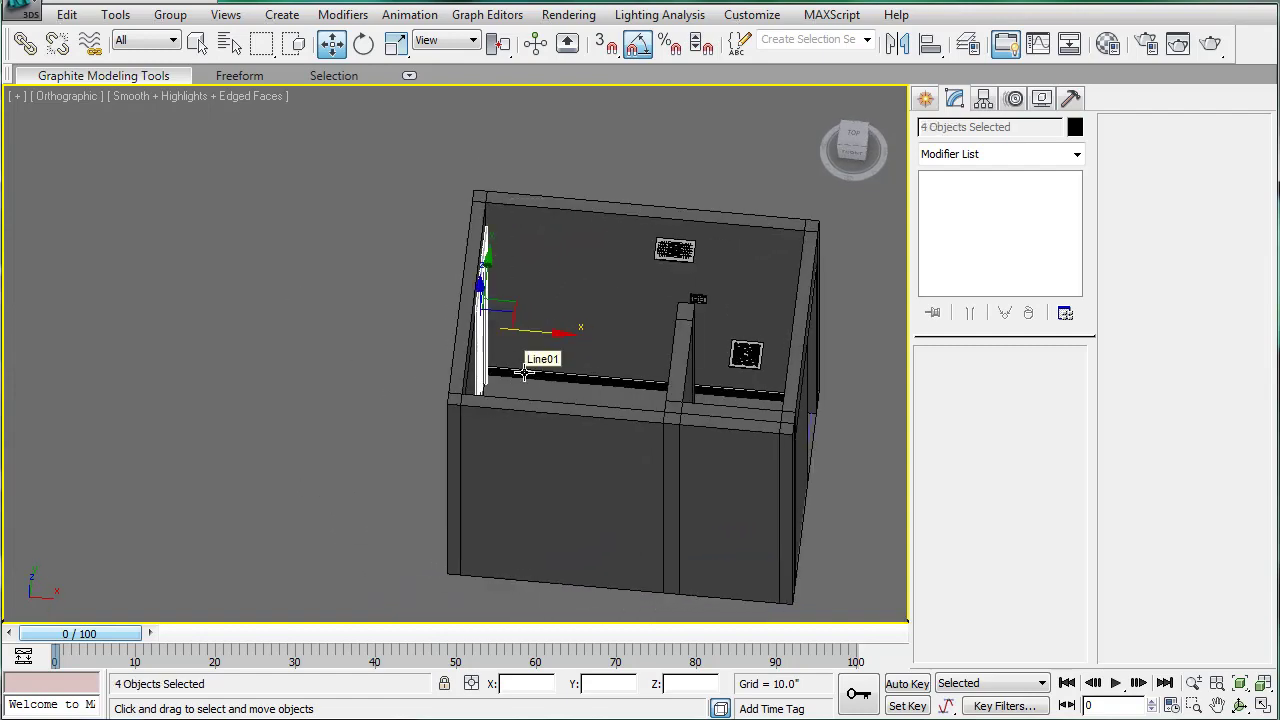
pyautogui.moveTo(534, 332)
pyautogui.keyDown('shift'); pyautogui.mouseDown()
pyautogui.moveTo(722, 330)
pyautogui.moveTo(859, 350)
pyautogui.mouseUp(); pyautogui.keyUp('shift')
pyautogui.click(642, 443)
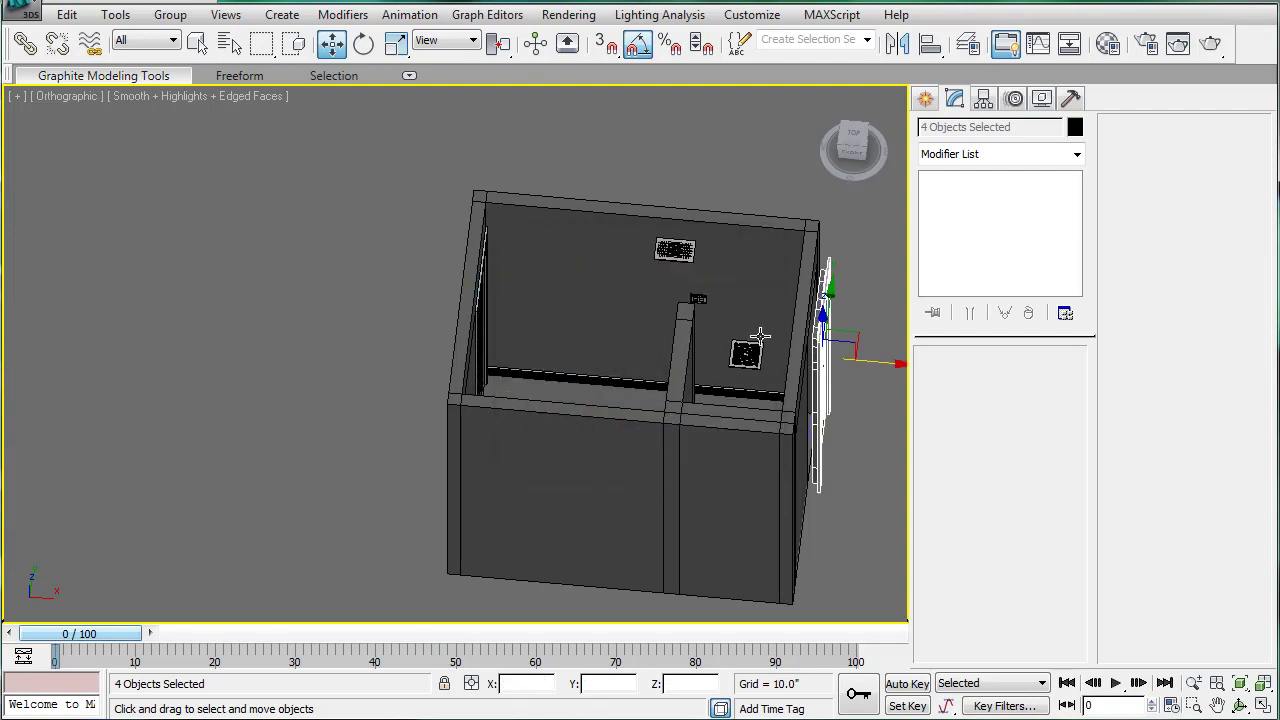
# Mirror the copied door and casing about the X axis without cloning.
pyautogui.keyDown('alt'); pyautogui.moveTo(760, 337); pyautogui.dragTo(620, 335, button='middle'); pyautogui.keyUp('alt')
pyautogui.scroll(4, 620, 335)
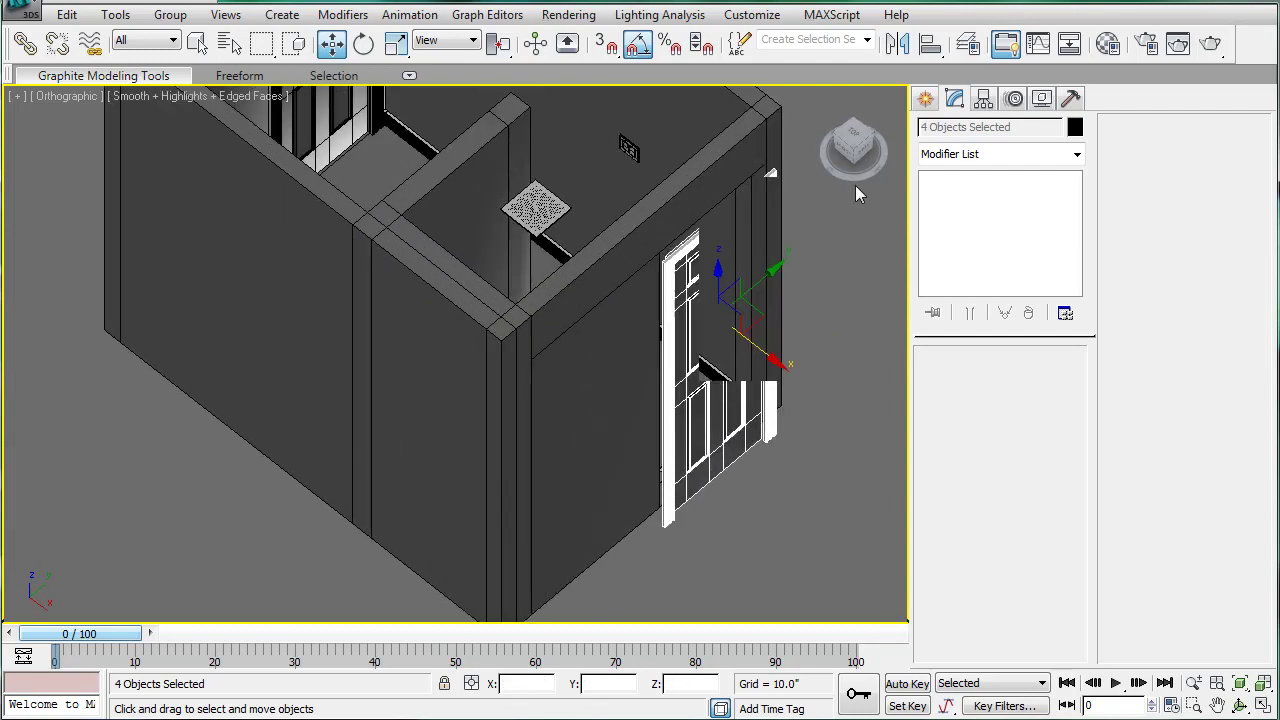
pyautogui.click(903, 46)
pyautogui.moveTo(634, 188); pyautogui.dragTo(534, 216)
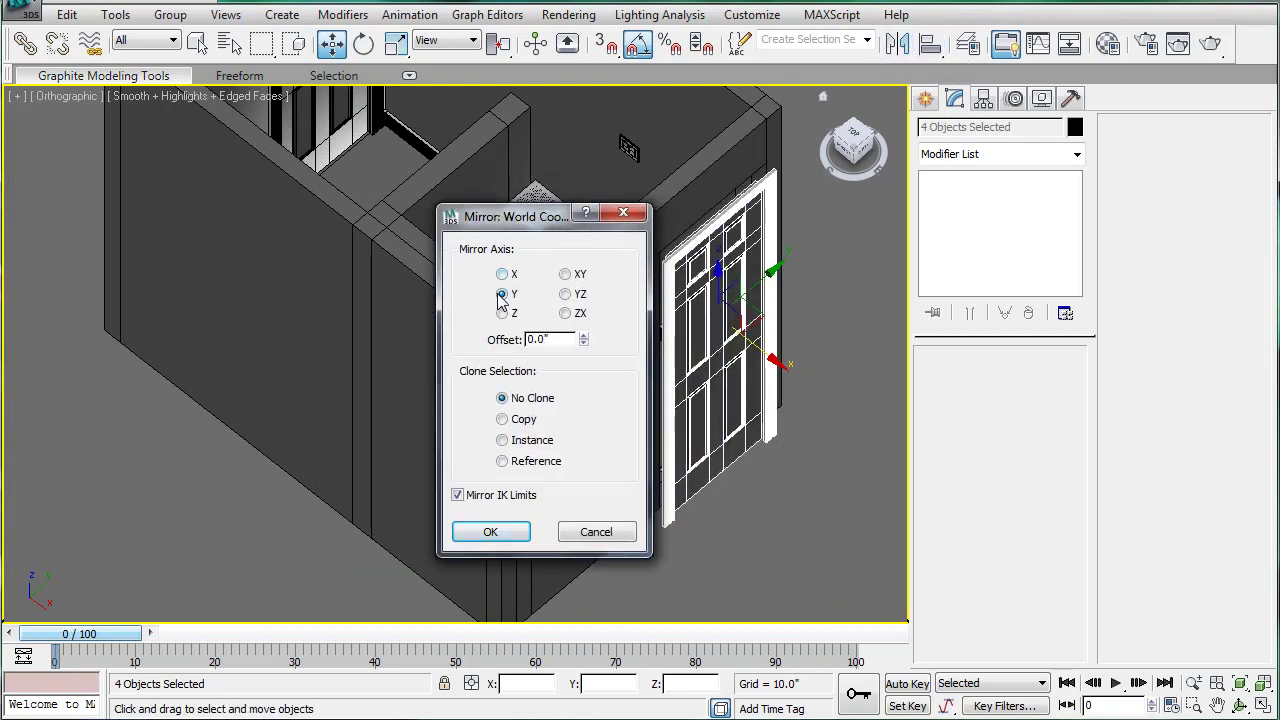
pyautogui.click(503, 275)
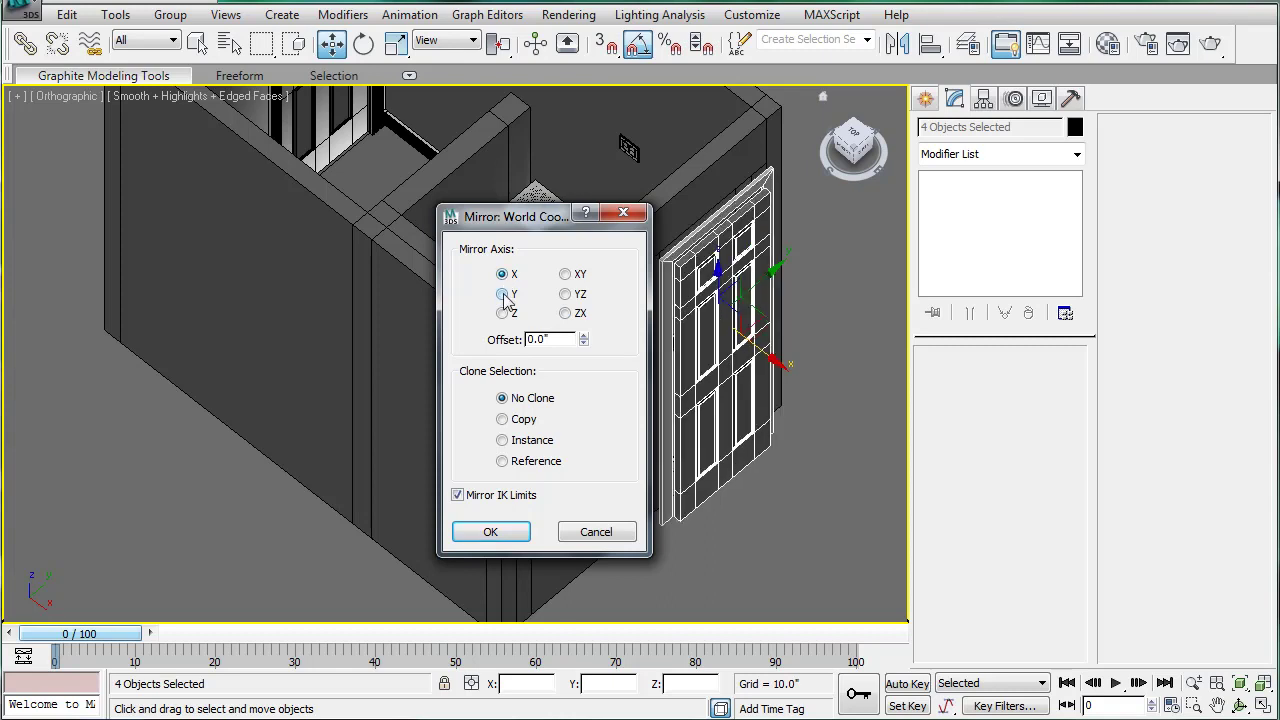
pyautogui.click(503, 295)
pyautogui.click(503, 314)
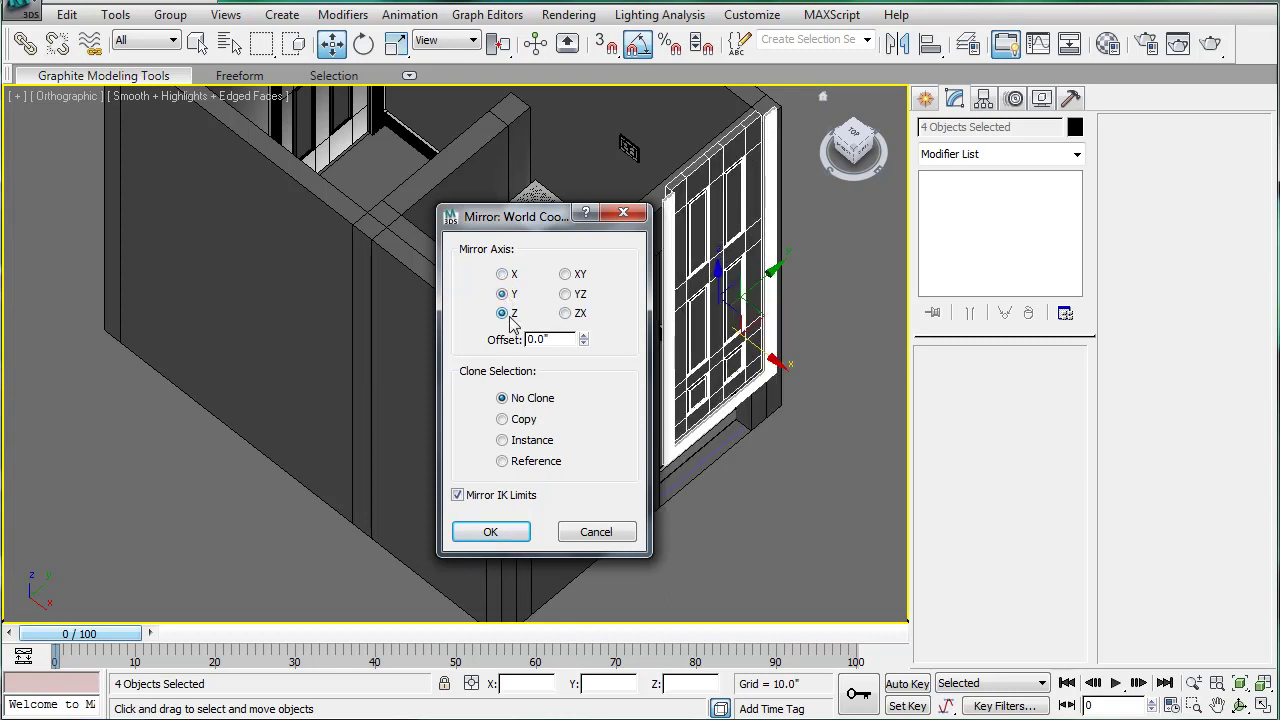
pyautogui.click(503, 275)
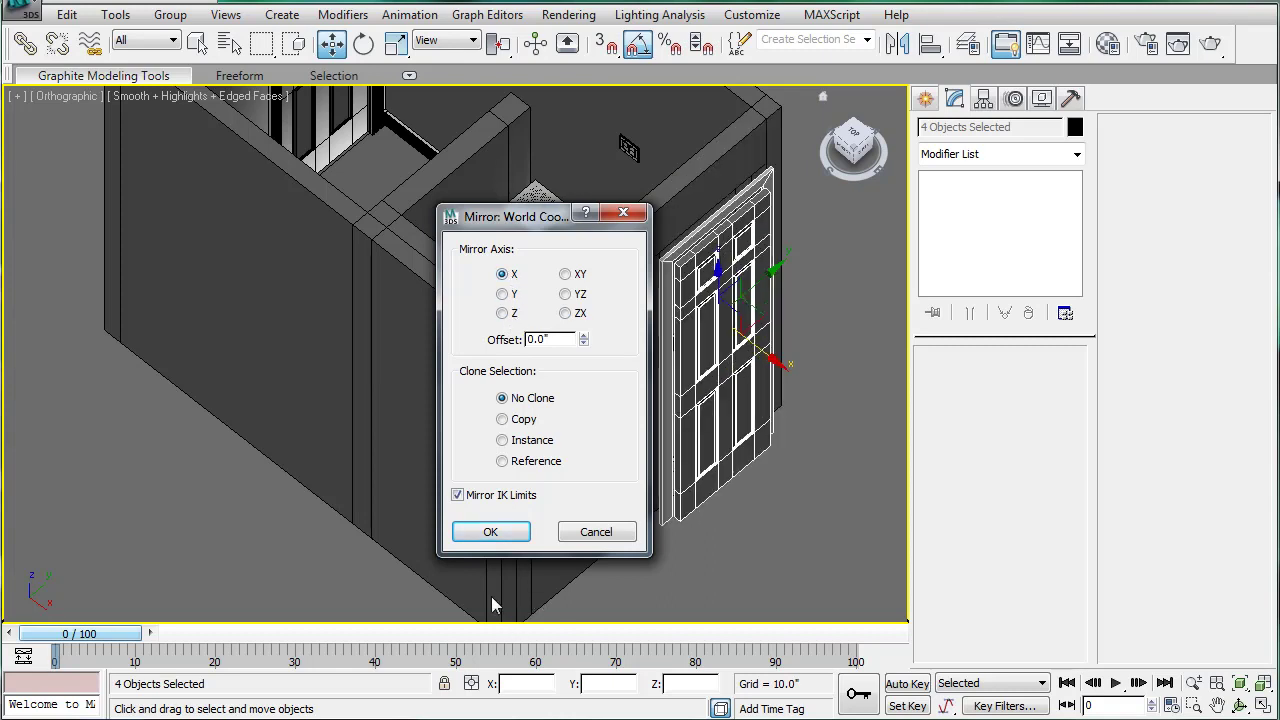
pyautogui.click(490, 534)
# Move the mirrored door and casing along X in the top view to sit against the wall's inner face, and deselect them.
pyautogui.keyDown('alt'); pyautogui.moveTo(612, 385); pyautogui.dragTo(853, 342, button='middle'); pyautogui.keyUp('alt')
pyautogui.moveTo(791, 168); pyautogui.dragTo(761, 189)
pyautogui.moveTo(739, 223); pyautogui.dragTo(712, 243, button='middle')
pyautogui.press('t')
pyautogui.scroll(5, 420, 357)
pyautogui.moveTo(612, 304); pyautogui.dragTo(492, 500, button='middle')
pyautogui.scroll(4, 471, 397)
pyautogui.moveTo(529, 296); pyautogui.dragTo(536, 384, button='middle')
pyautogui.scroll(-4, 491, 443)
pyautogui.moveTo(486, 494); pyautogui.dragTo(499, 480)
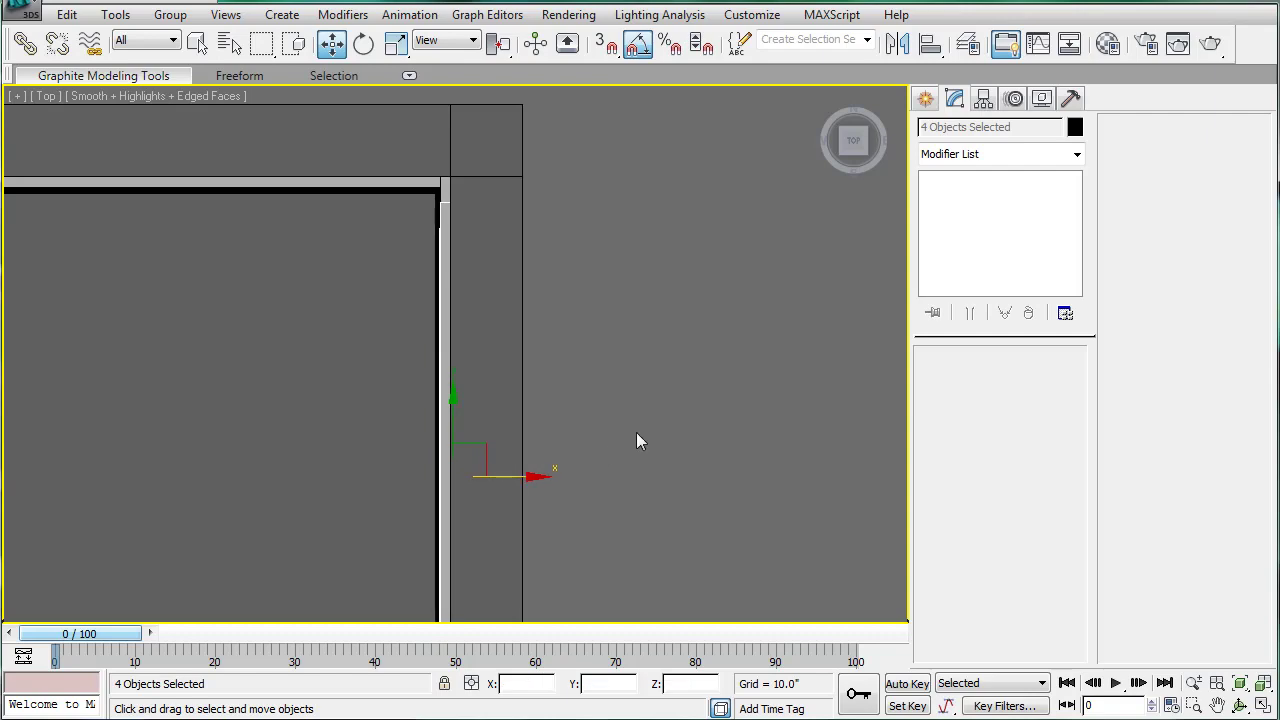
pyautogui.click(676, 418)
# Show the room in a shaded perspective view without edged faces to check the second door.
pyautogui.press('p')
pyautogui.scroll(-5, 443, 410)
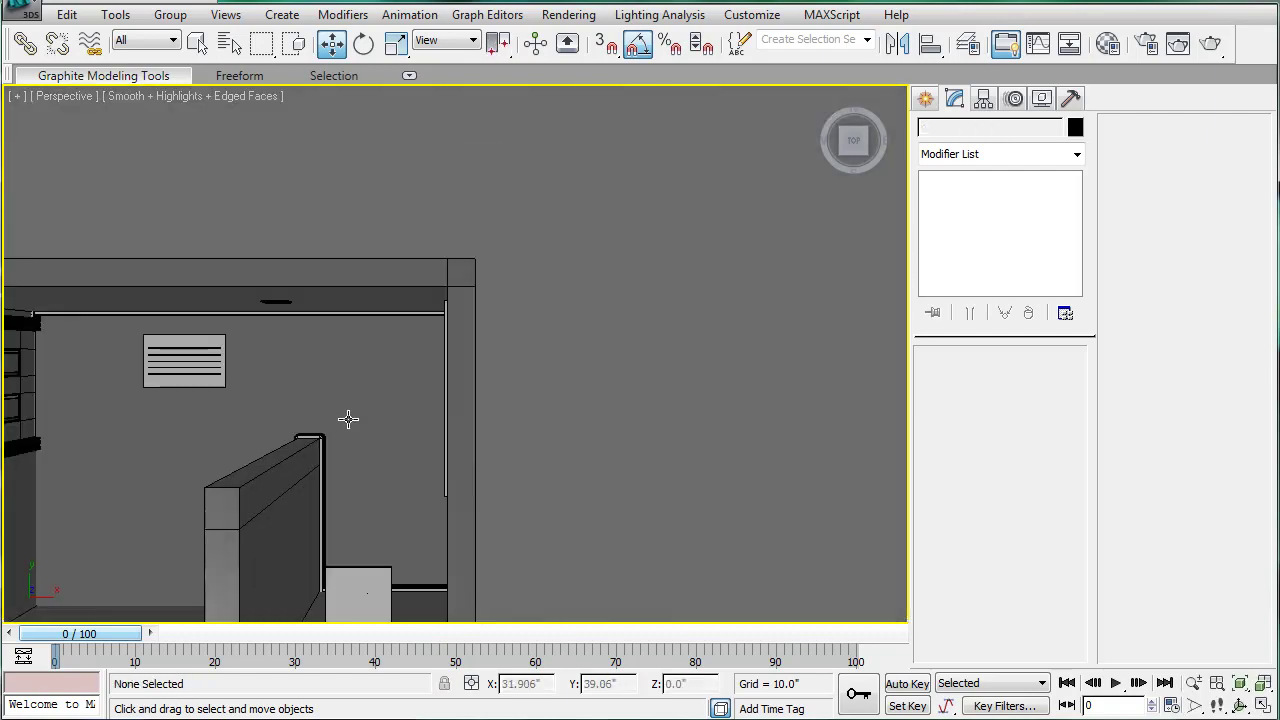
pyautogui.keyDown('alt'); pyautogui.moveTo(348, 419); pyautogui.dragTo(518, 470, button='middle'); pyautogui.keyUp('alt')
pyautogui.press('F4')
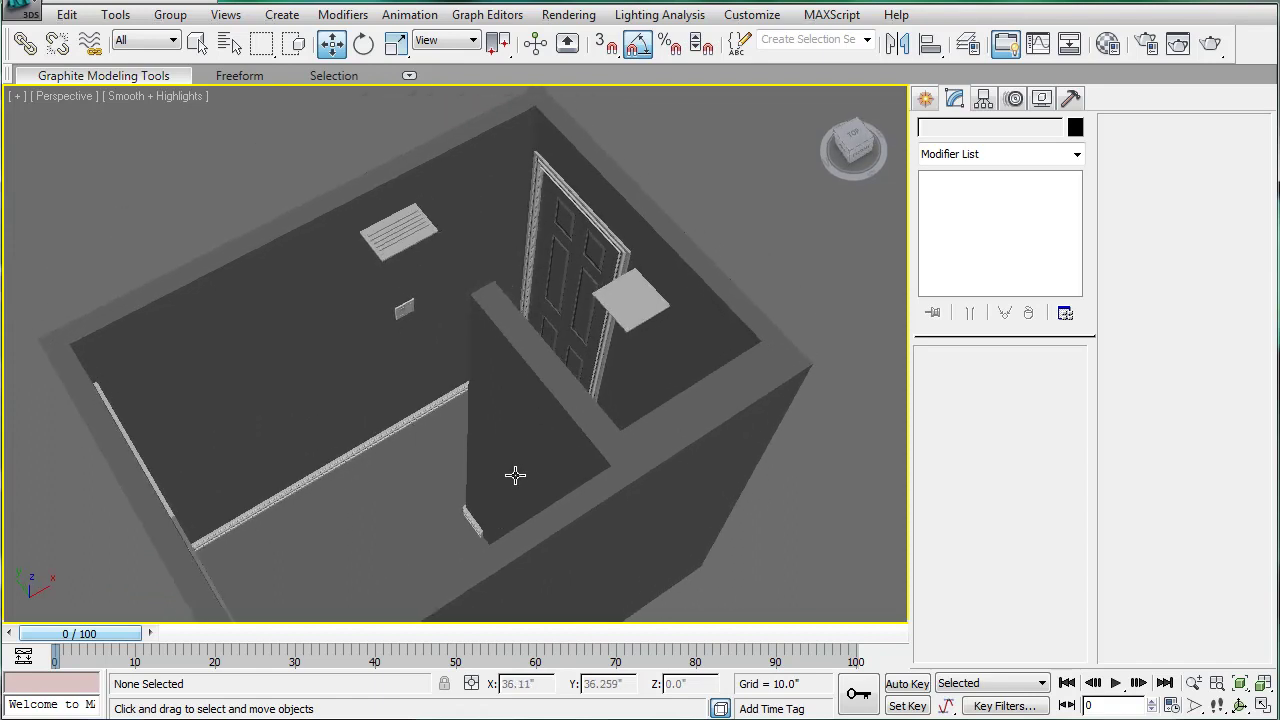